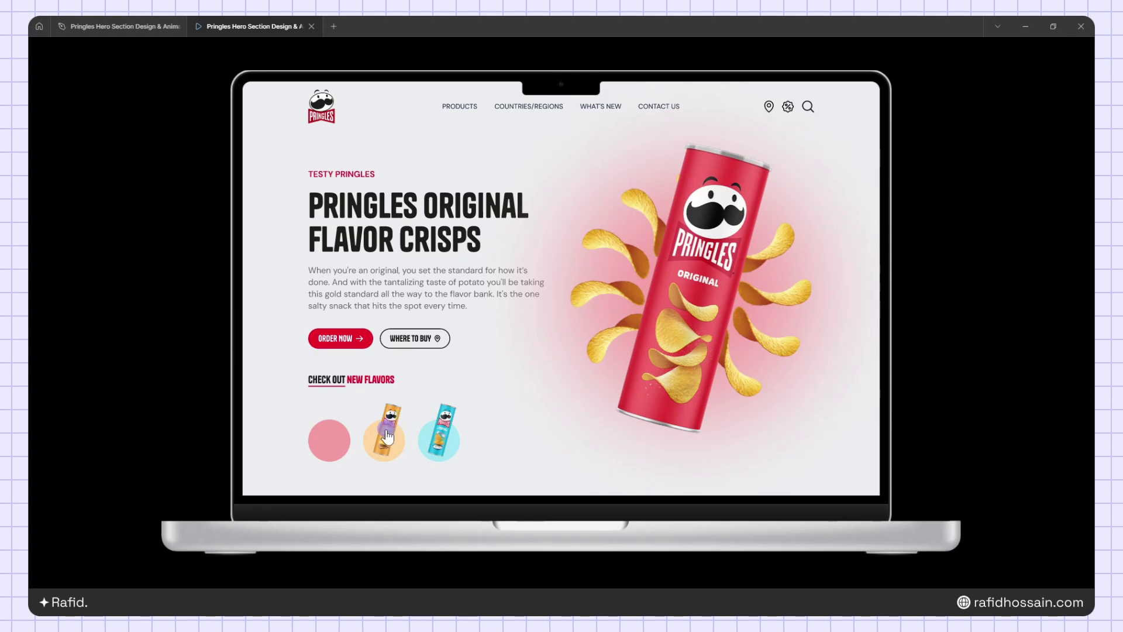
Preview the prototype's flavor switching by selecting the cheddar cheese, the cheddar and sour cream, and the original flavor
click(386, 436)
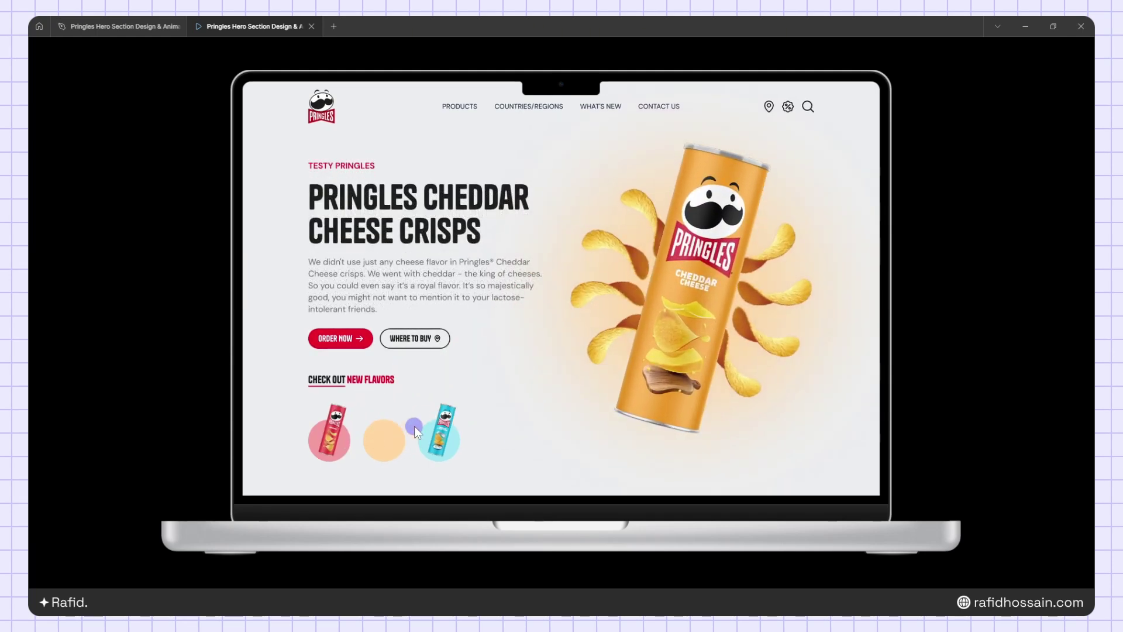
click(442, 425)
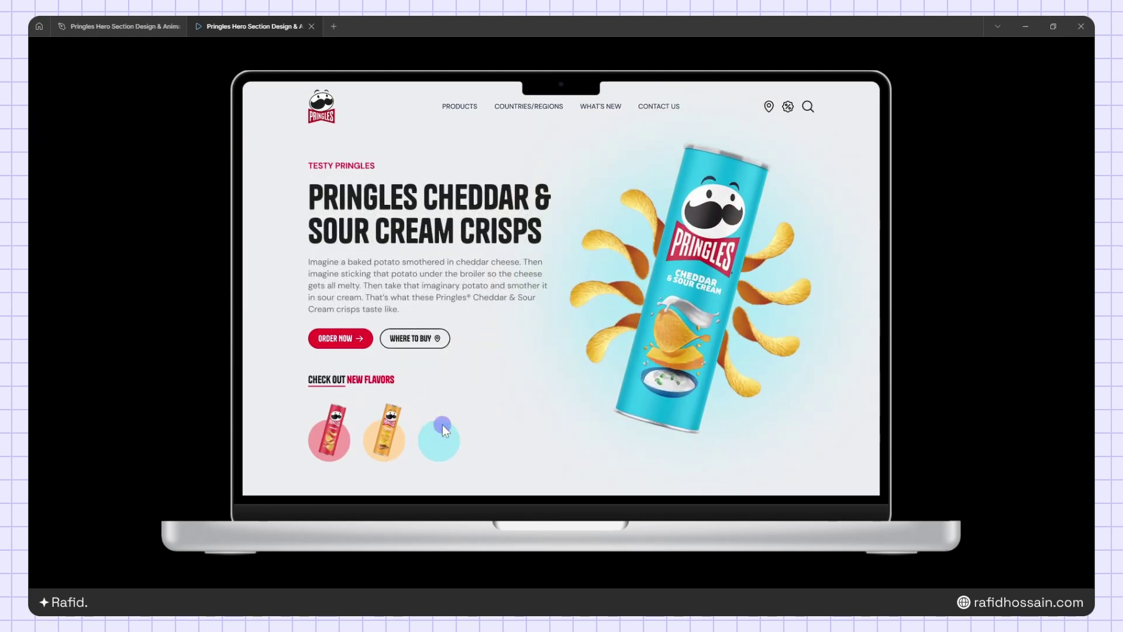
click(339, 433)
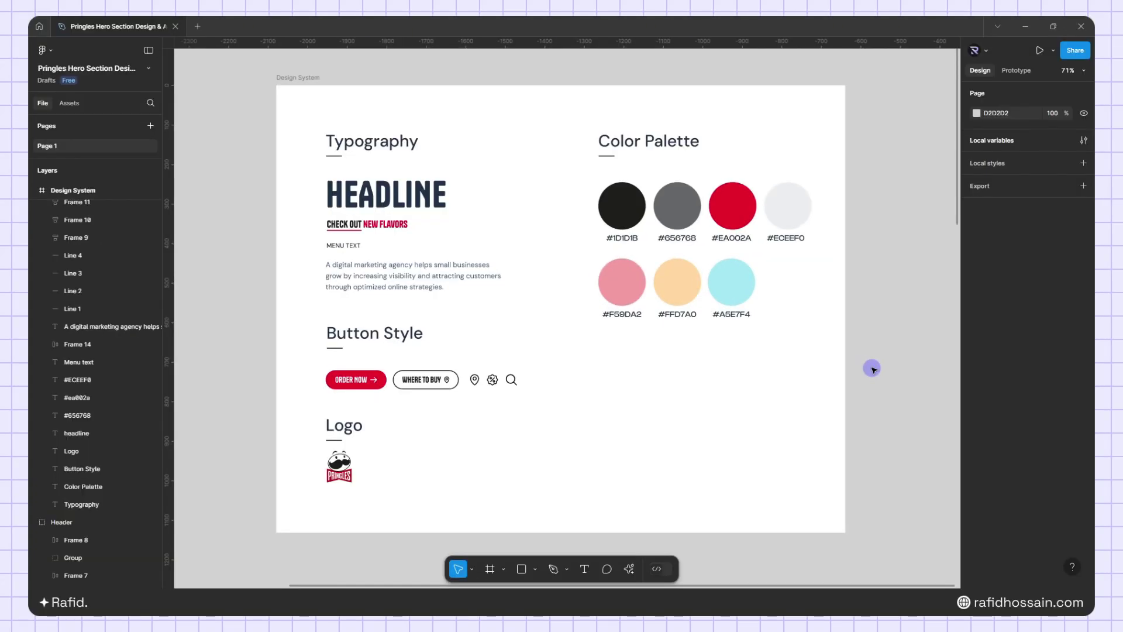
Create a MacBook Pro 14" frame beside the Design System frame and name it Pringles Red
scroll(784, 201, down, 10)
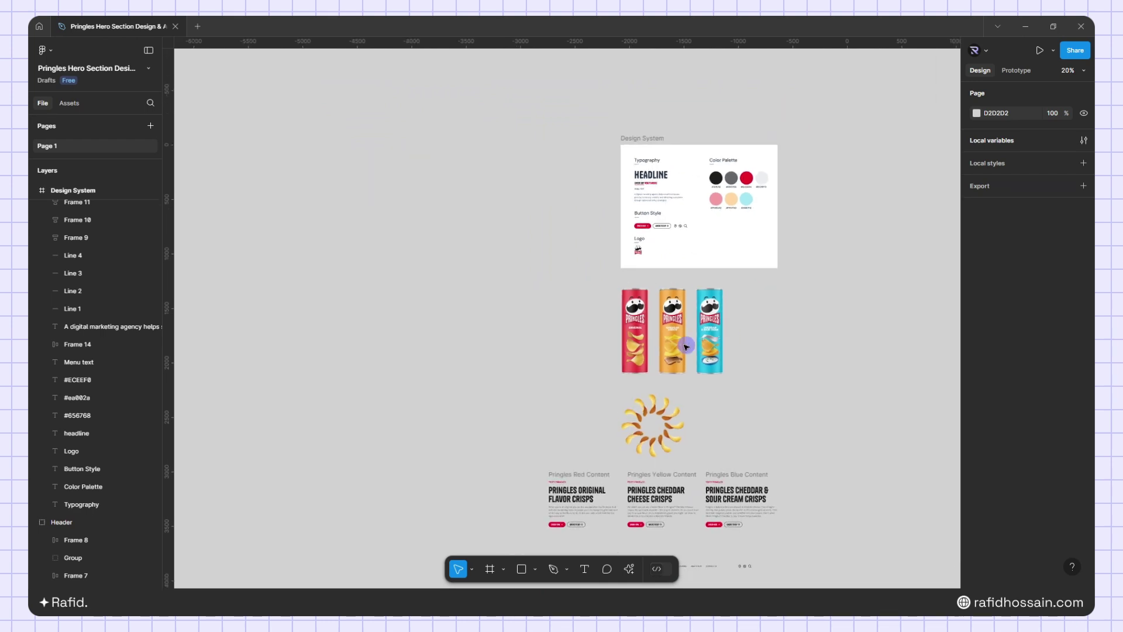
scroll(514, 335, down, 5)
scroll(784, 478, up, 3)
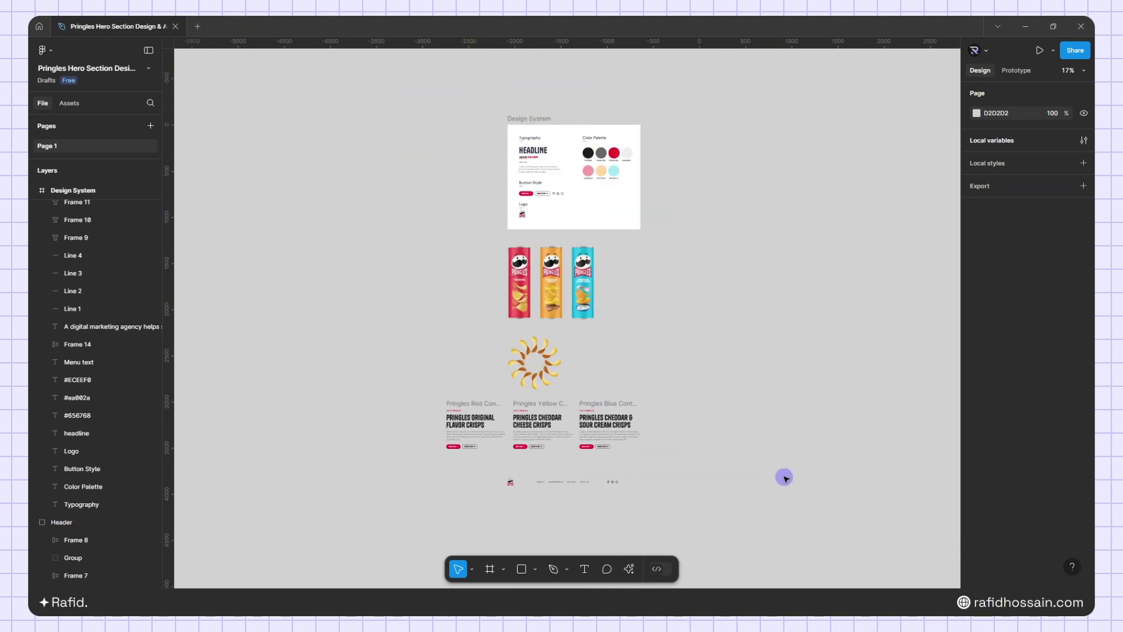
scroll(785, 230, up, 5)
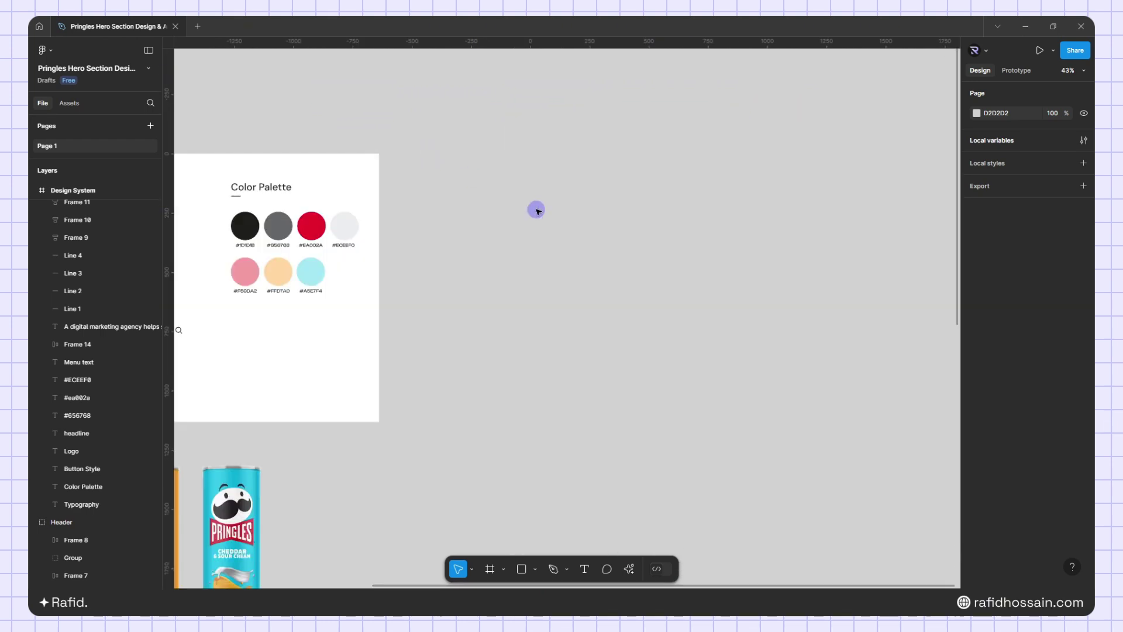
click(491, 568)
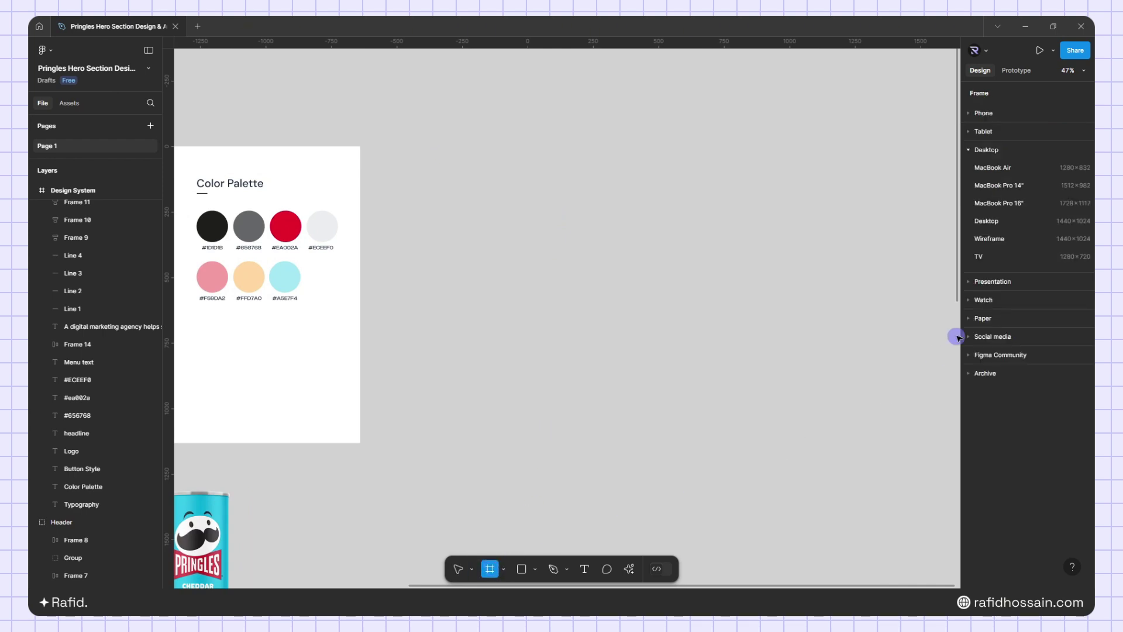
click(1020, 185)
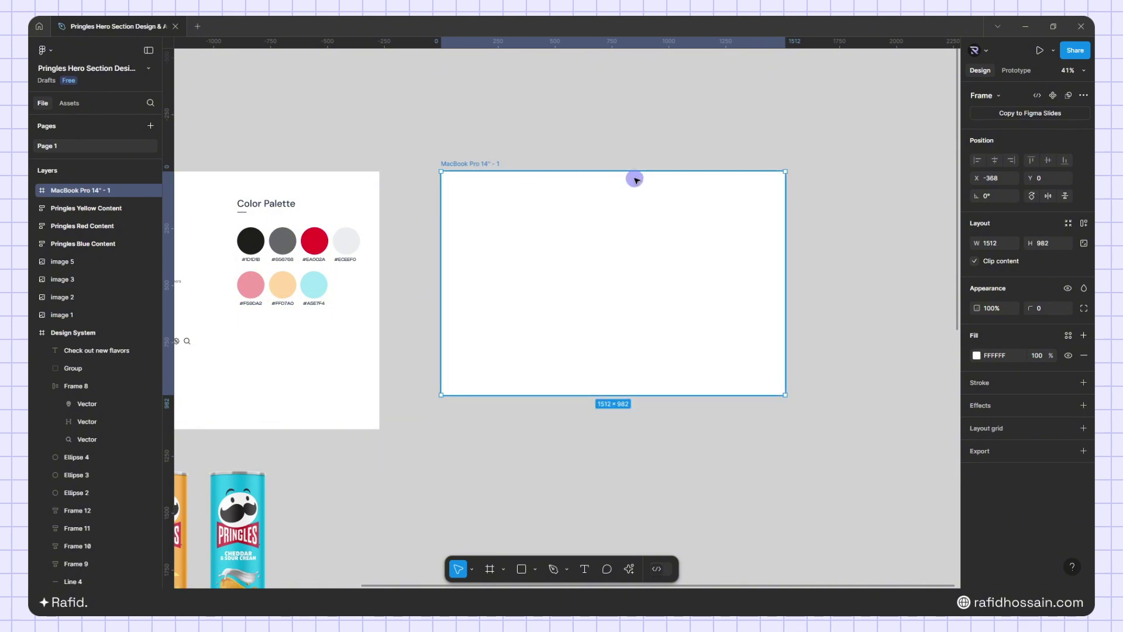
scroll(615, 191, up, 2)
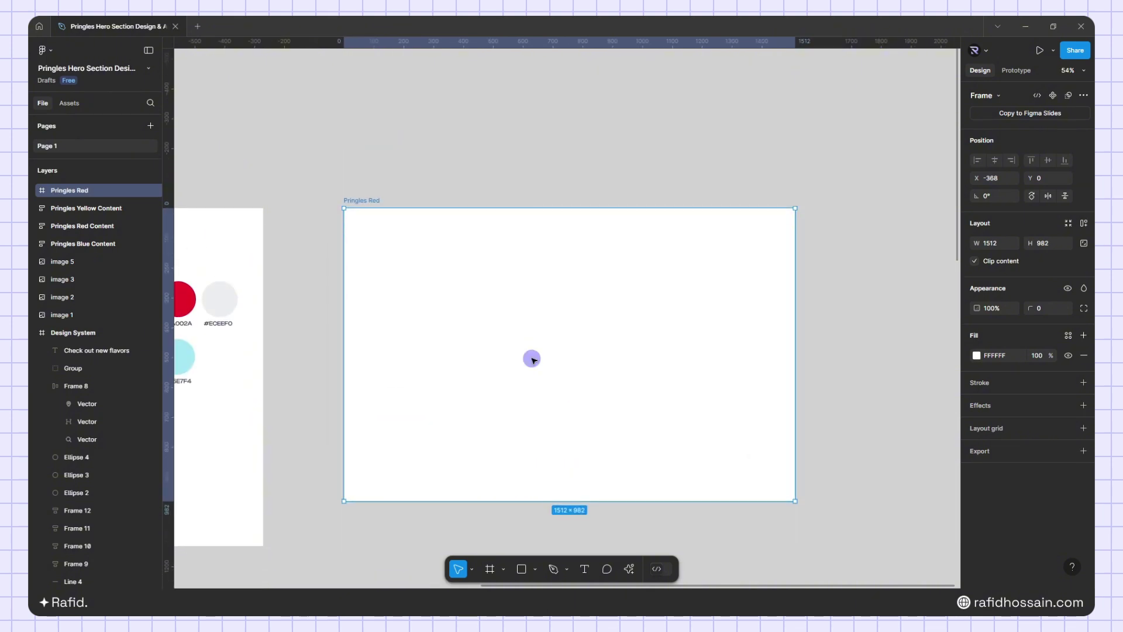
Add a column layout grid to the Pringles Red frame with 12 columns, a margin of 156 and a gutter of 30
click(1006, 429)
click(1002, 448)
click(1009, 460)
click(976, 448)
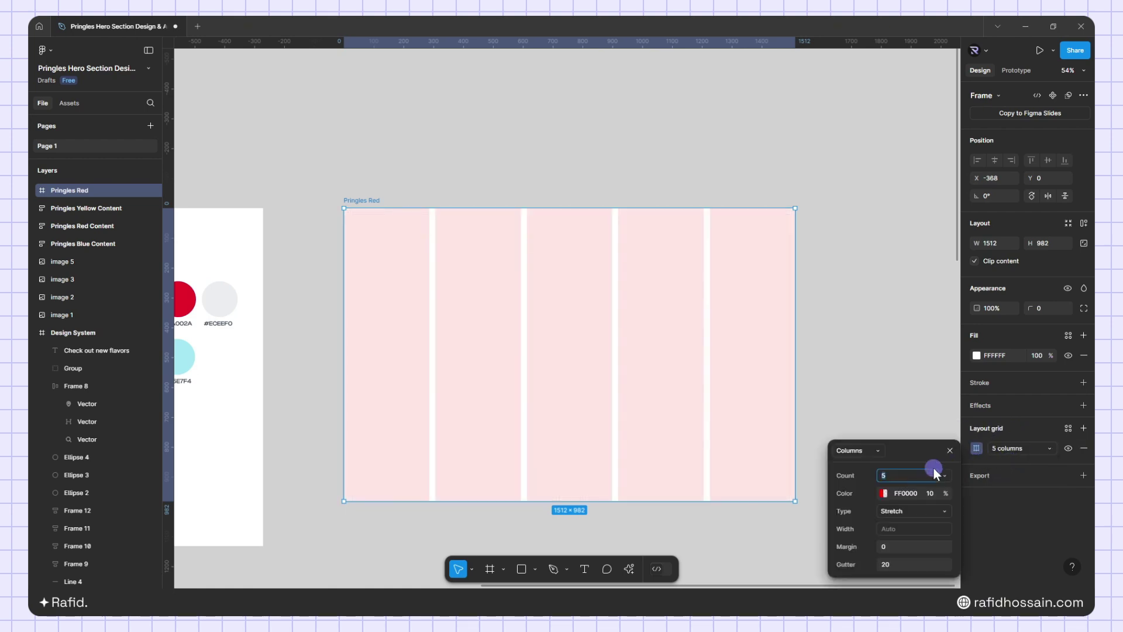
text(12)
click(890, 546)
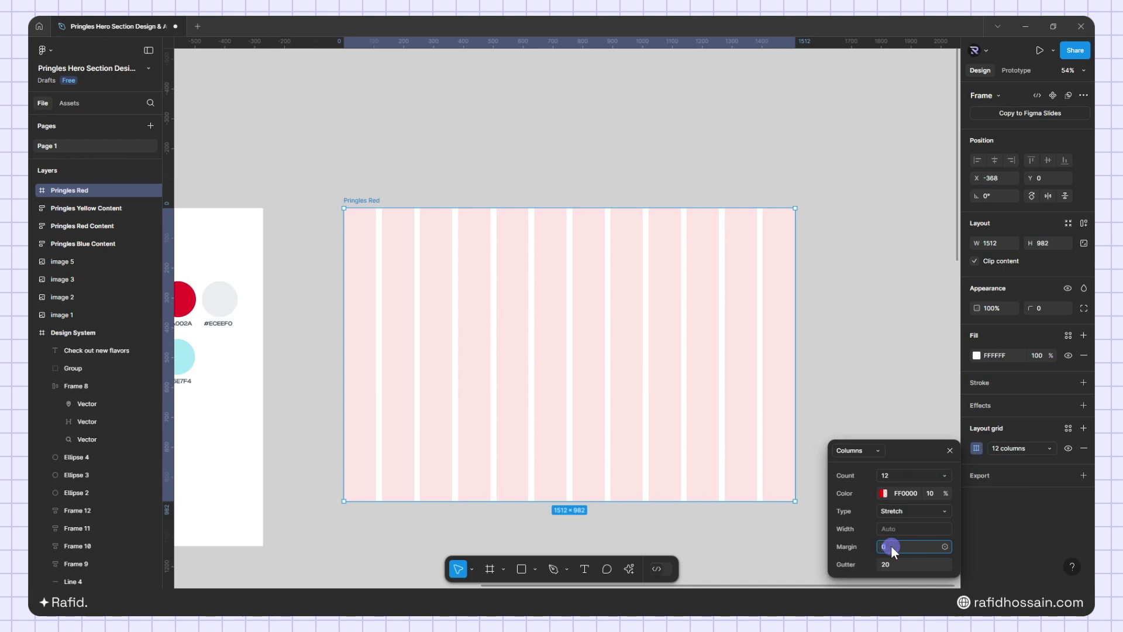
text(156)
click(895, 563)
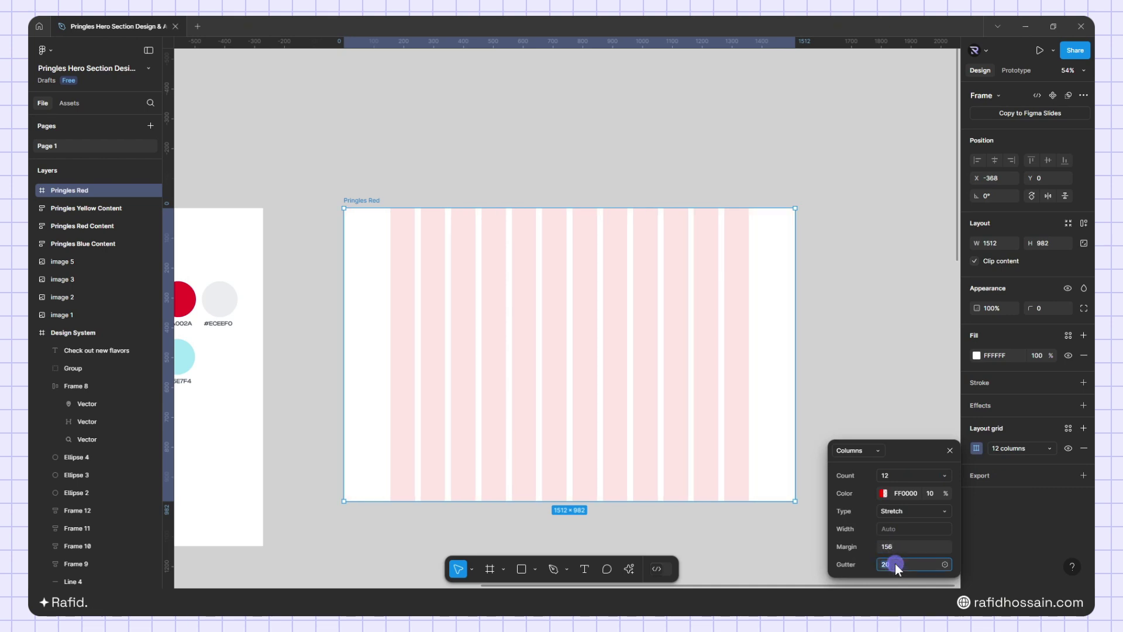
text(30)
key(Return)
Set the column grid's color to 575AFF
click(884, 493)
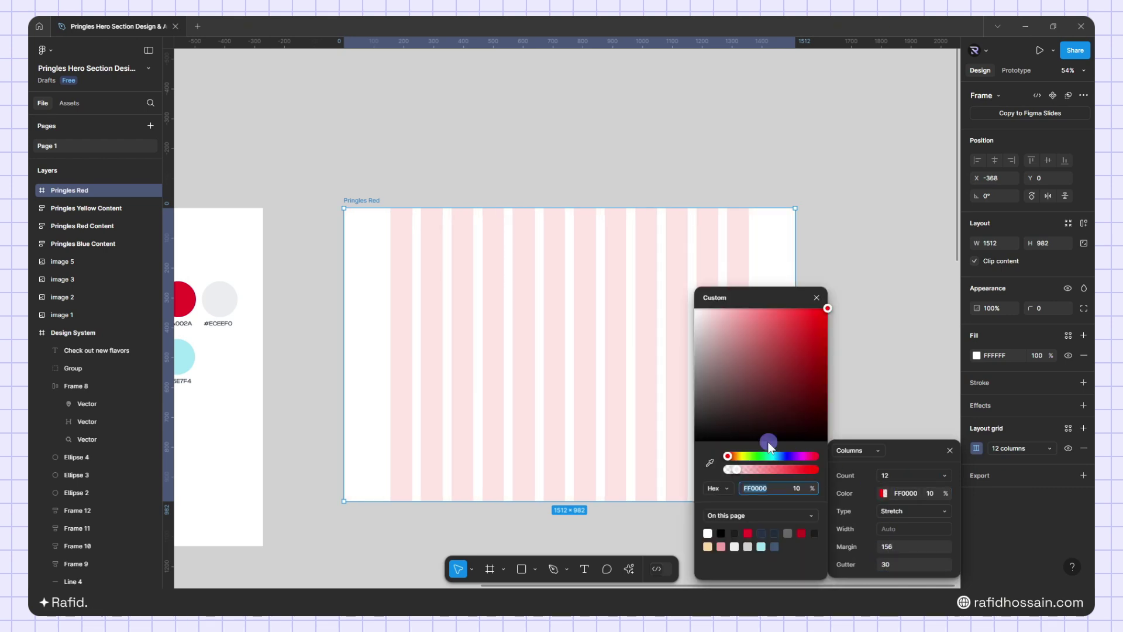
text(575AFF)
key(Return)
click(818, 294)
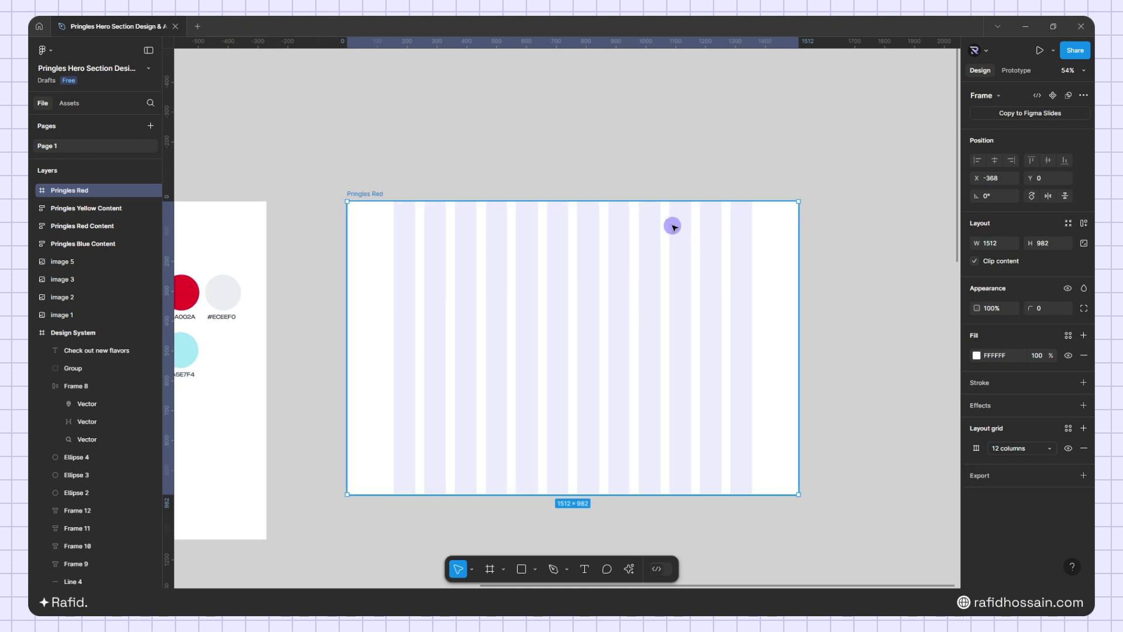
Move the header group into the Pringles Red frame at X 156, Y 20, aligned with the grid columns, and lock it
scroll(672, 227, down, 5)
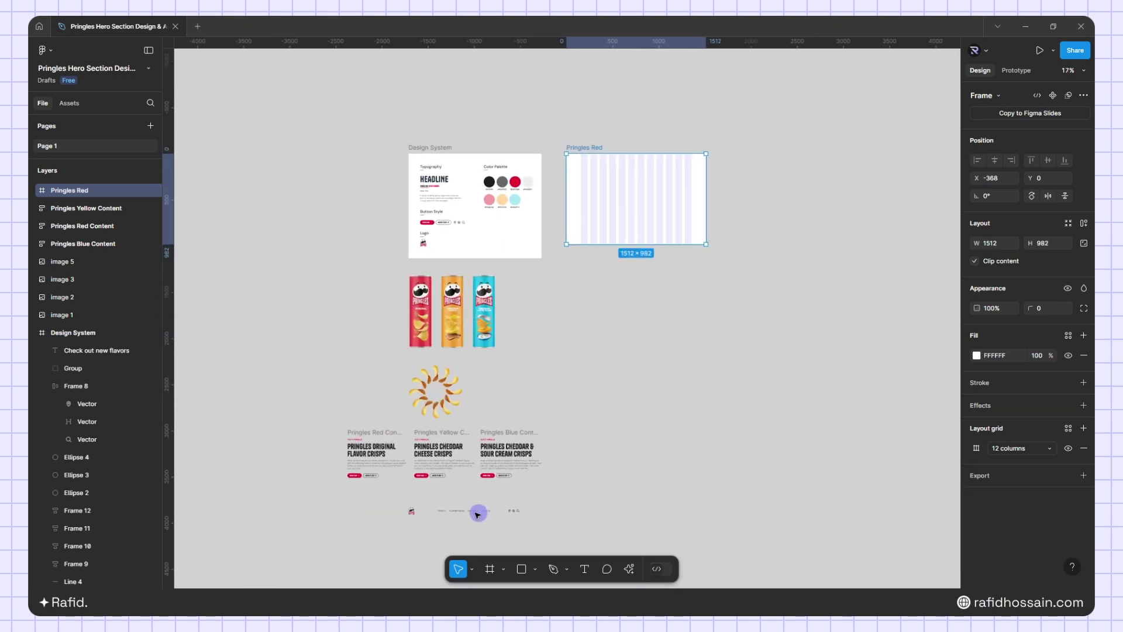
click(458, 512)
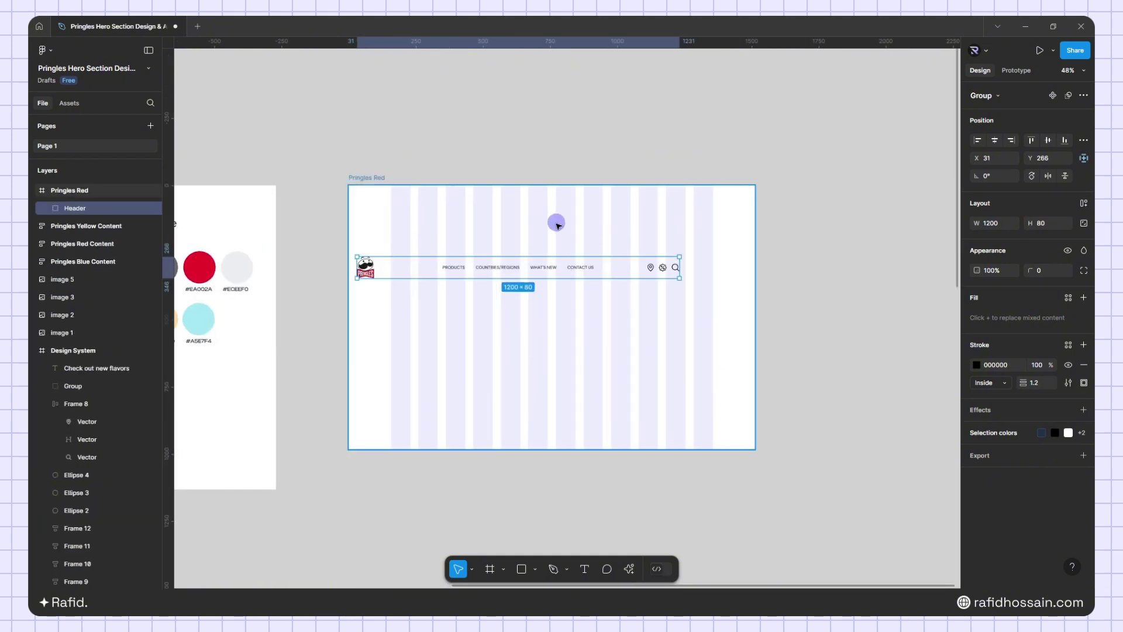
drag(539, 263, 585, 189)
Duplicate the Pringles Red Content block into the Pringles Red frame at X 156, Y 306, aligned with the grid's first column
scroll(634, 273, down, 3)
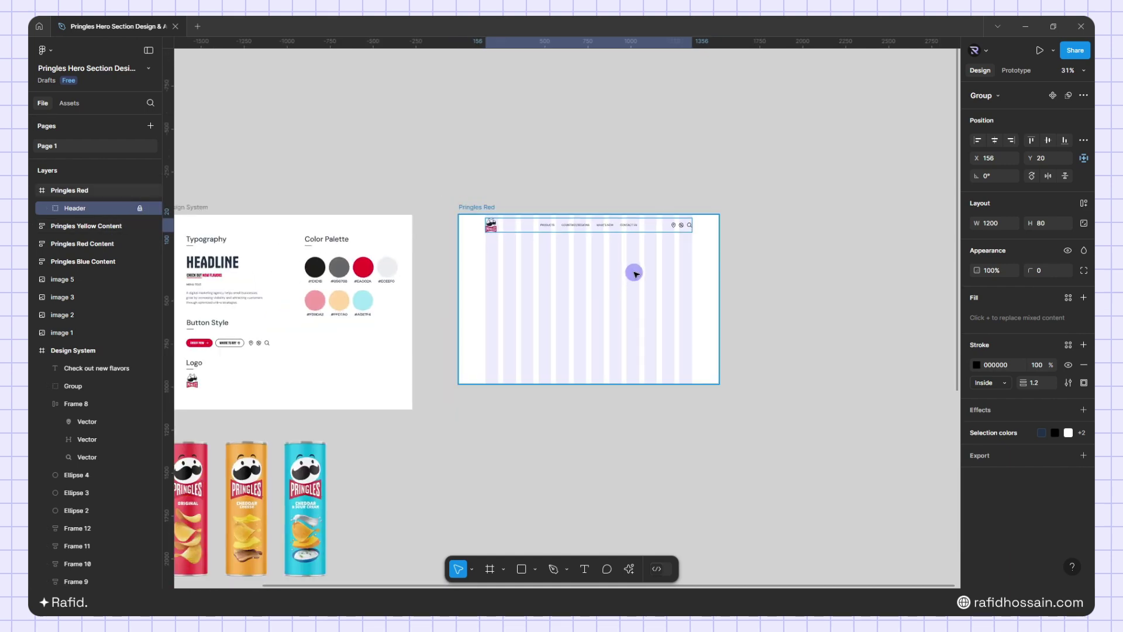
scroll(661, 276, down, 5)
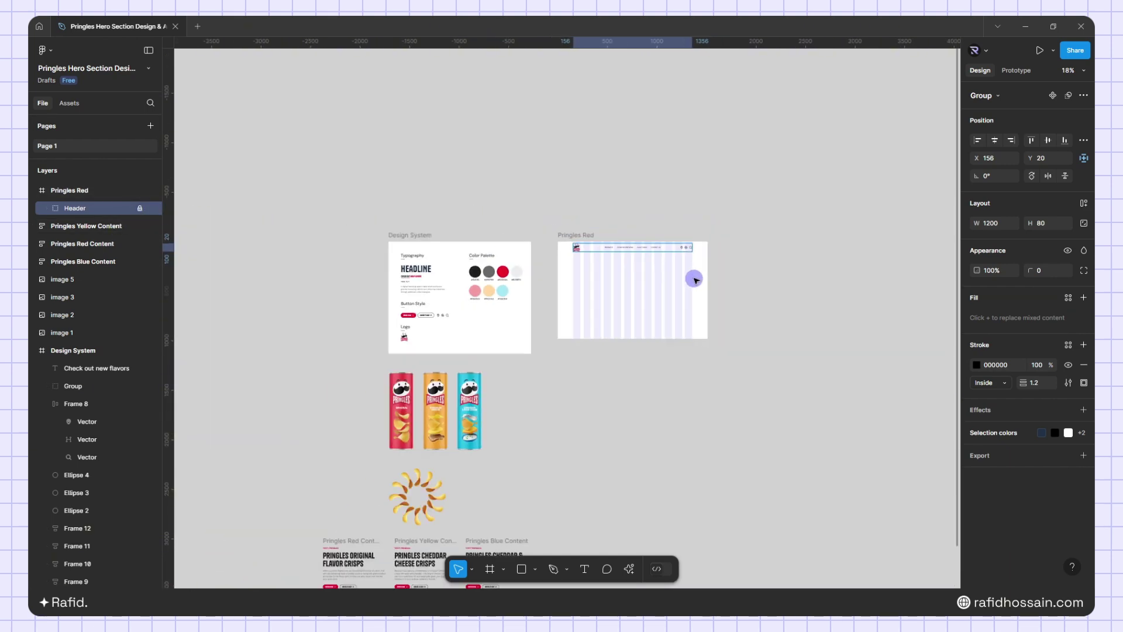
scroll(701, 256, down, 3)
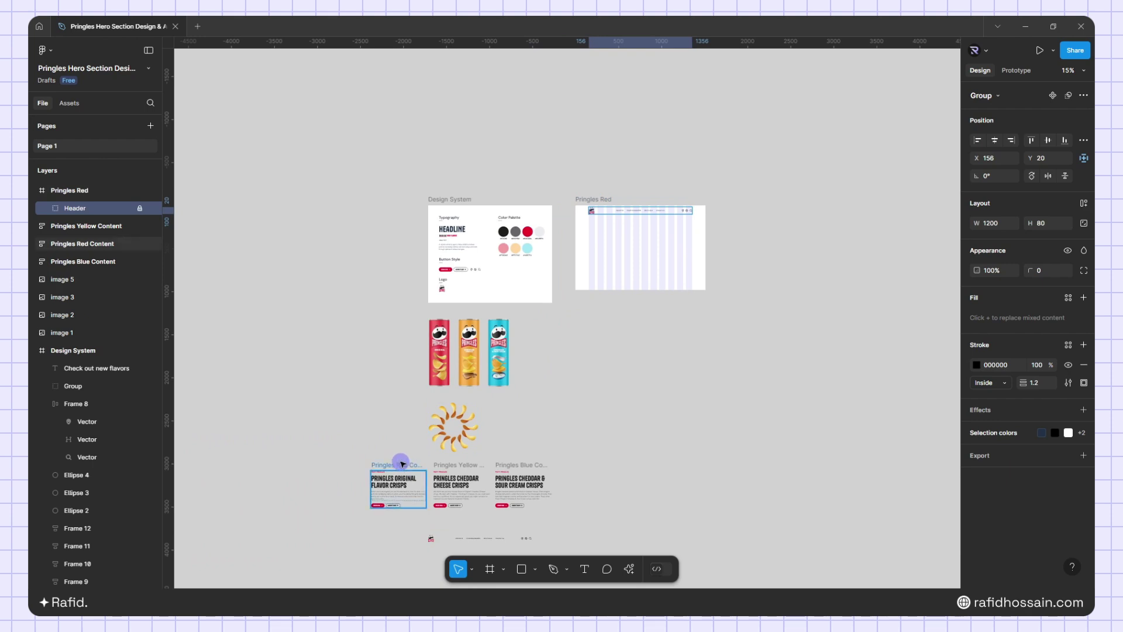
alt+drag(401, 465, 655, 353)
scroll(709, 299, up, 4)
scroll(512, 180, up, 6)
drag(581, 419, 485, 173)
ctrl+scroll(485, 260, down, 2)
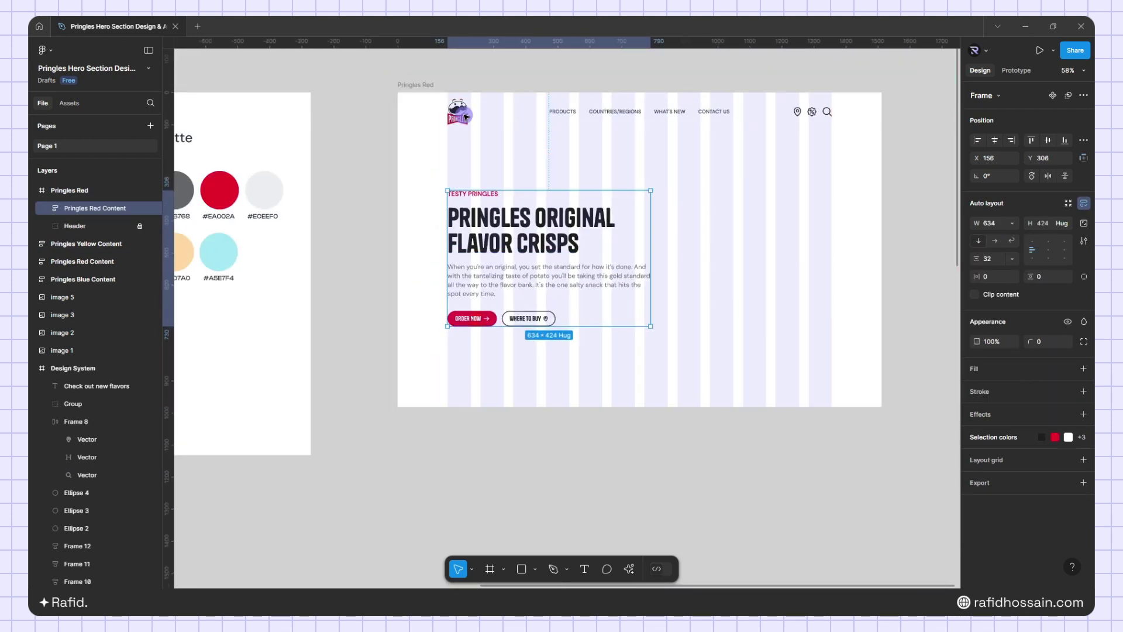
Nudge the duplicated content block up by 100 px, closer to the header
key(shift+Up)
key(shift+Up)
key(shift+Up)
key(shift+Up)
key(shift+Up)
key(shift+Up)
key(alt)
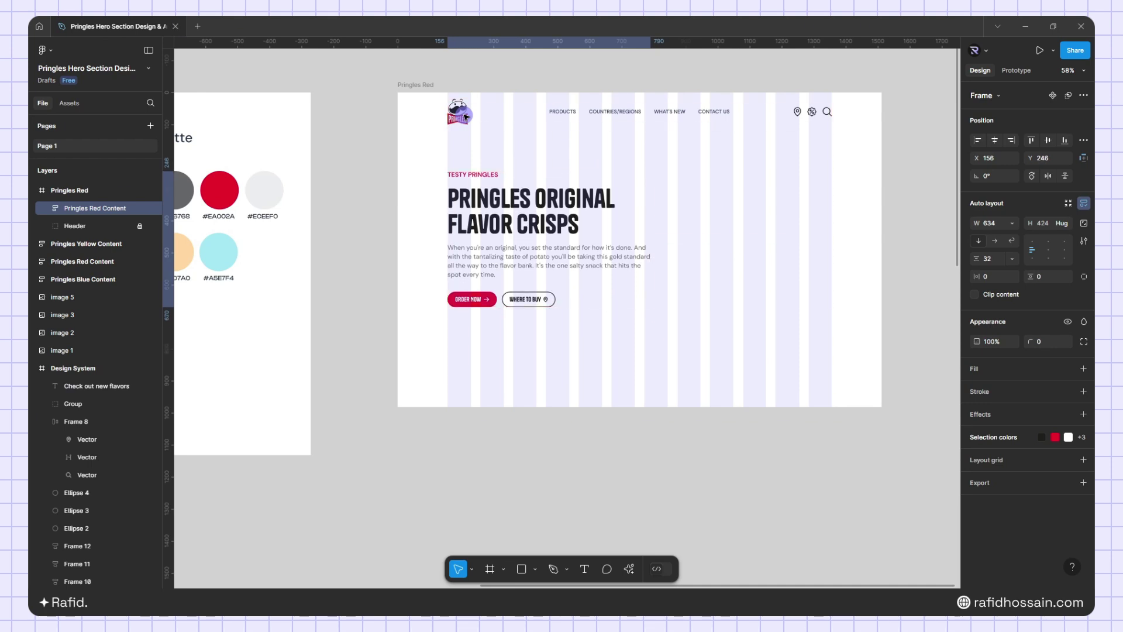
key(shift+Up)
key(shift+Up)
key(shift+Up)
key(shift+Up)
key(alt)
click(590, 317)
Narrow the description paragraph under the headline to a width of 587
ctrl+scroll(589, 316, down, 2)
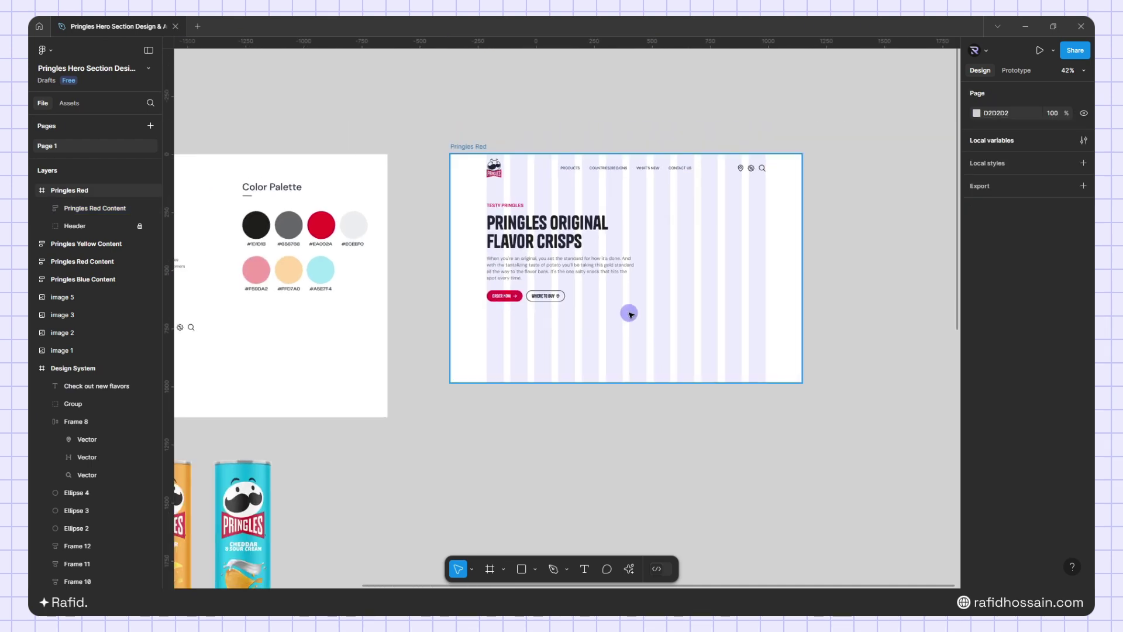
ctrl+scroll(626, 310, up, 2)
ctrl+click(628, 254)
drag(635, 252, 622, 253)
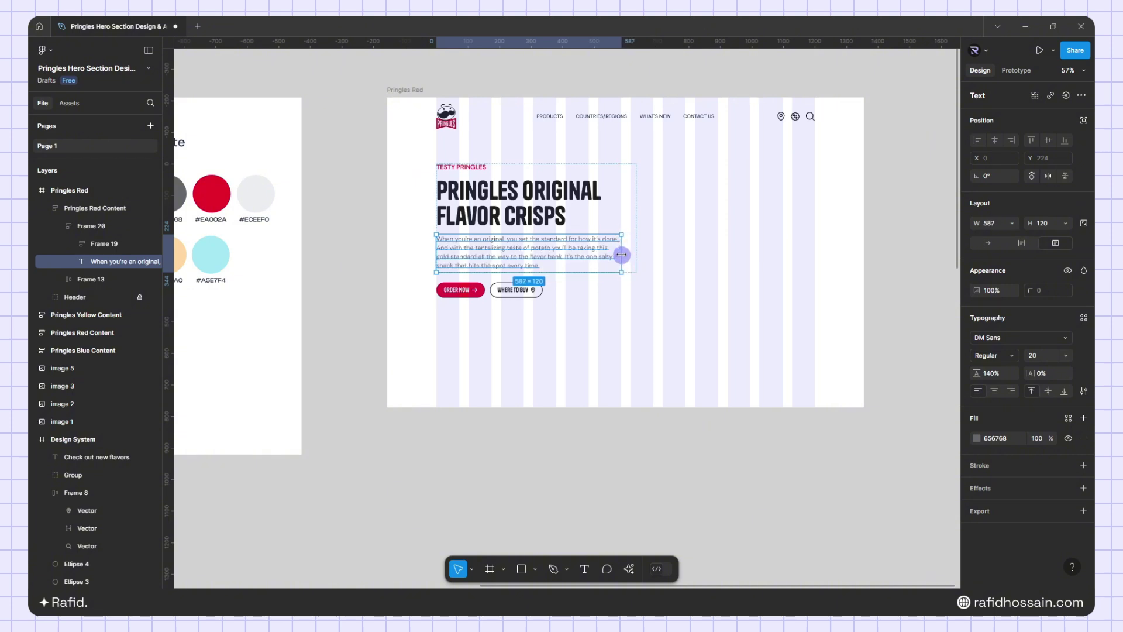
key(Escape)
Draw a circle about 532 px in diameter in the empty right half of the Pringles Red frame
scroll(639, 281, down, 4)
scroll(711, 260, up, 3)
scroll(704, 258, down, 1)
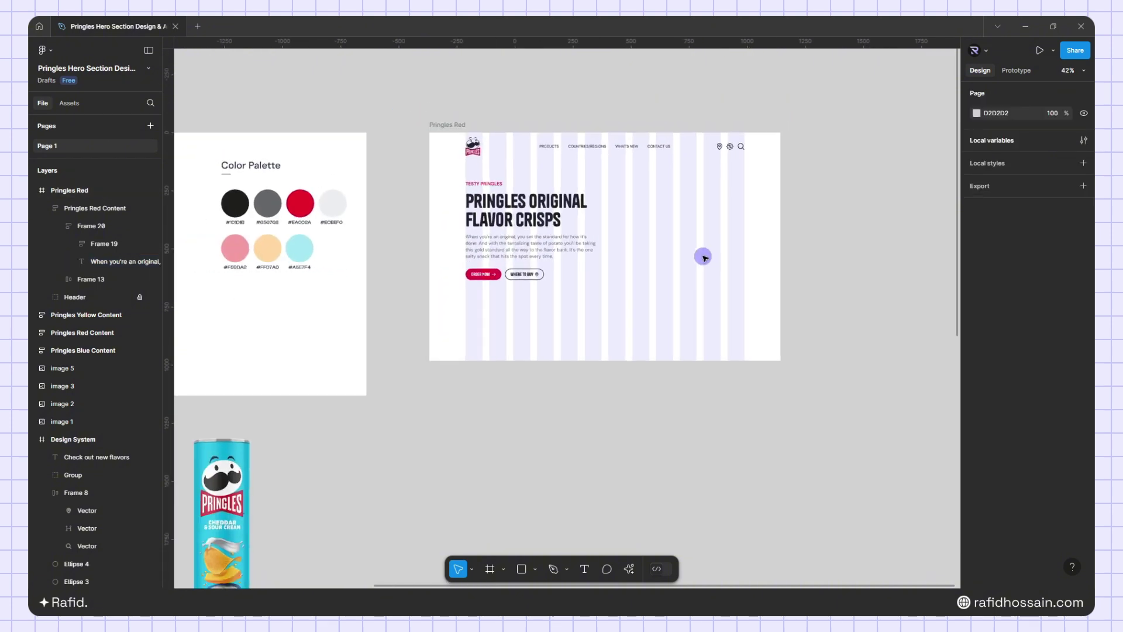
scroll(658, 244, up, 3)
key(o)
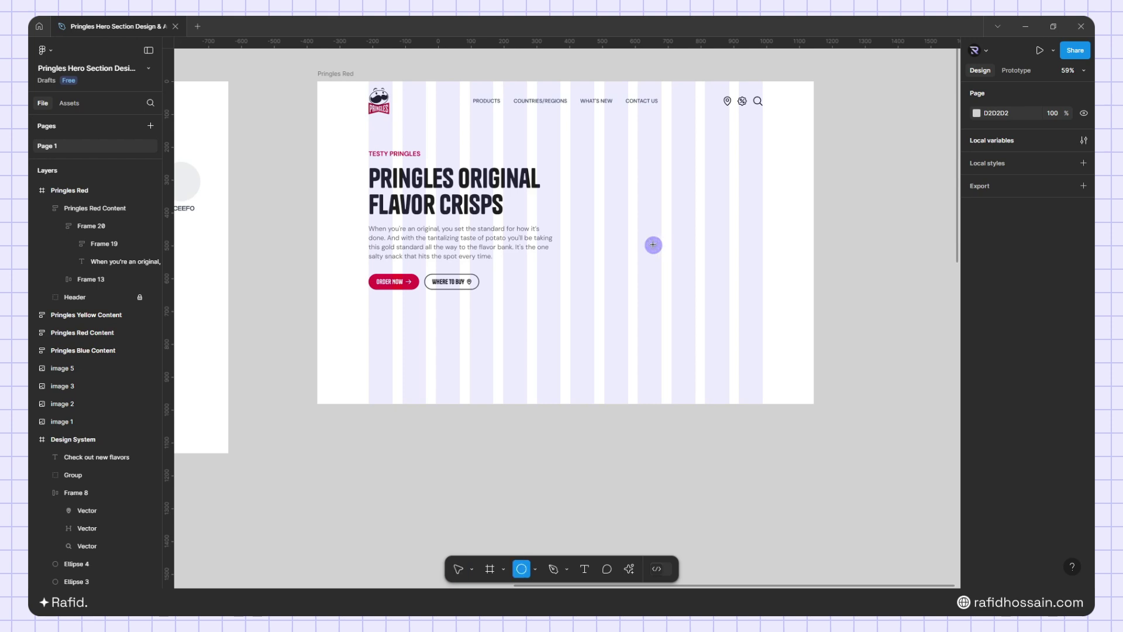
drag(604, 179, 751, 353)
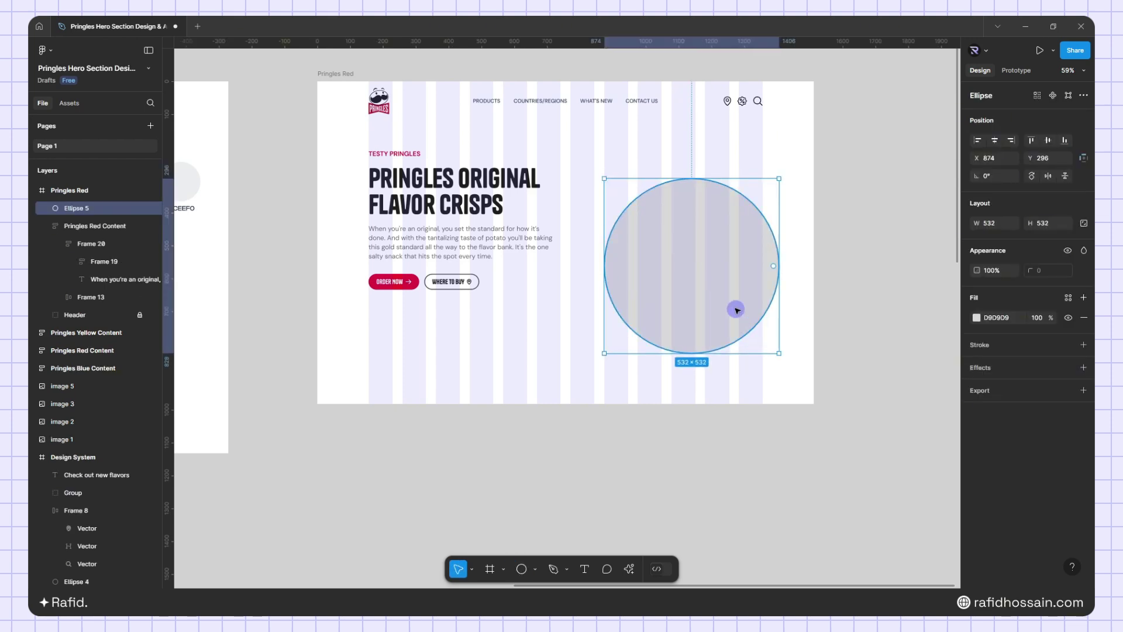
Resize the circle proportionally to 585 × 585 and position it at X 771, Y 210, flush with the grid's last column
drag(734, 308, 693, 243)
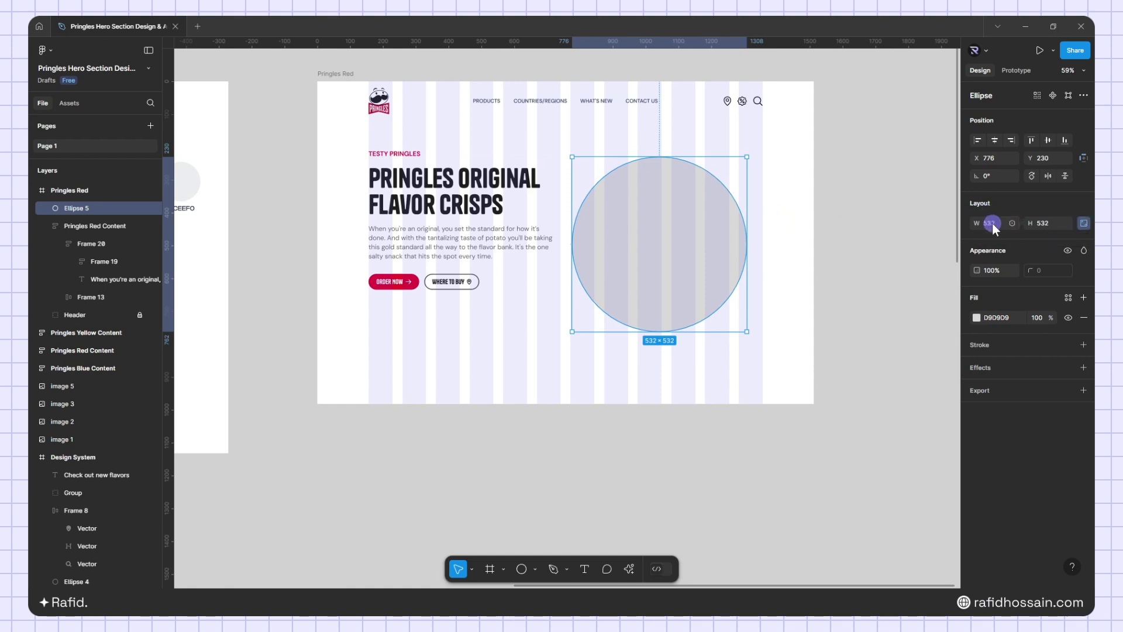
key(Return)
drag(684, 238, 682, 231)
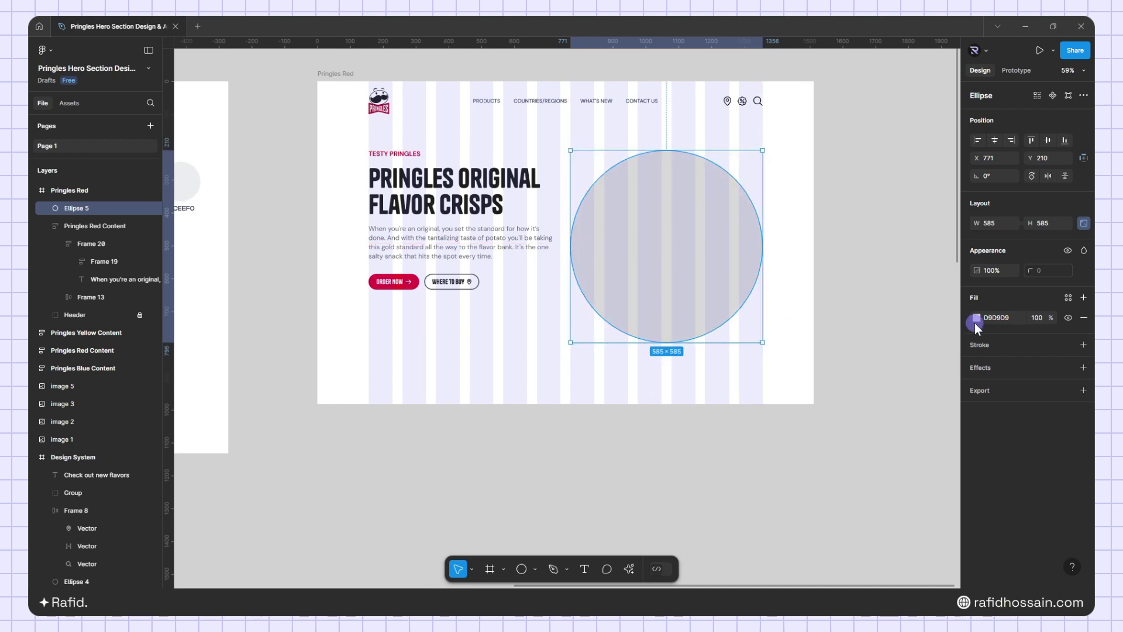
key(Escape)
Apply the Background Color library style as the fill of the Pringles Red frame
click(334, 74)
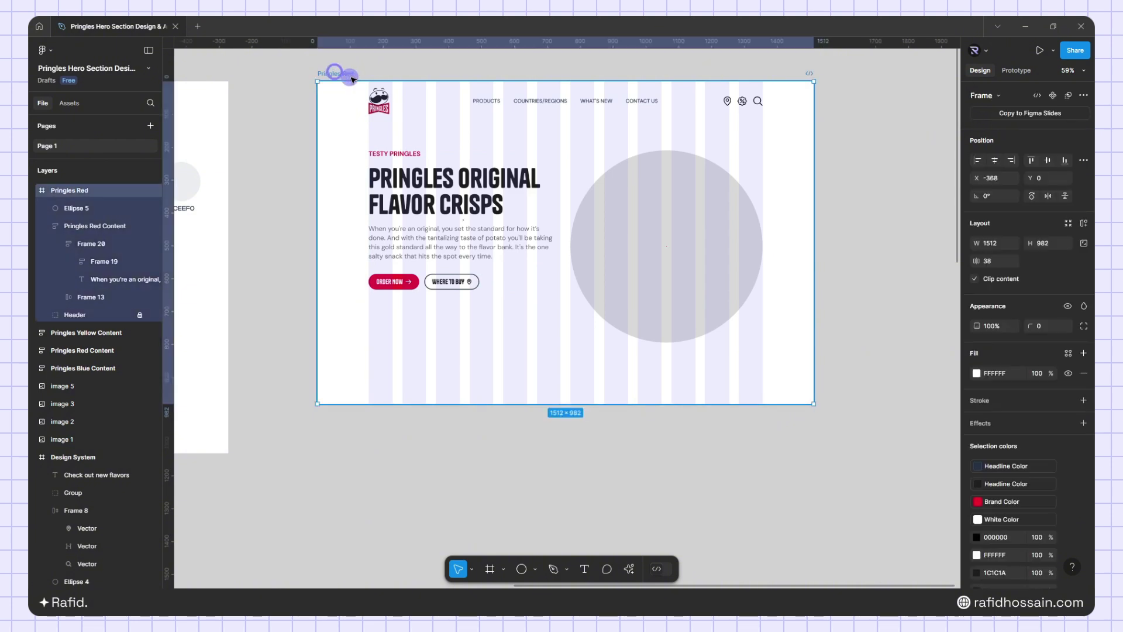
click(976, 374)
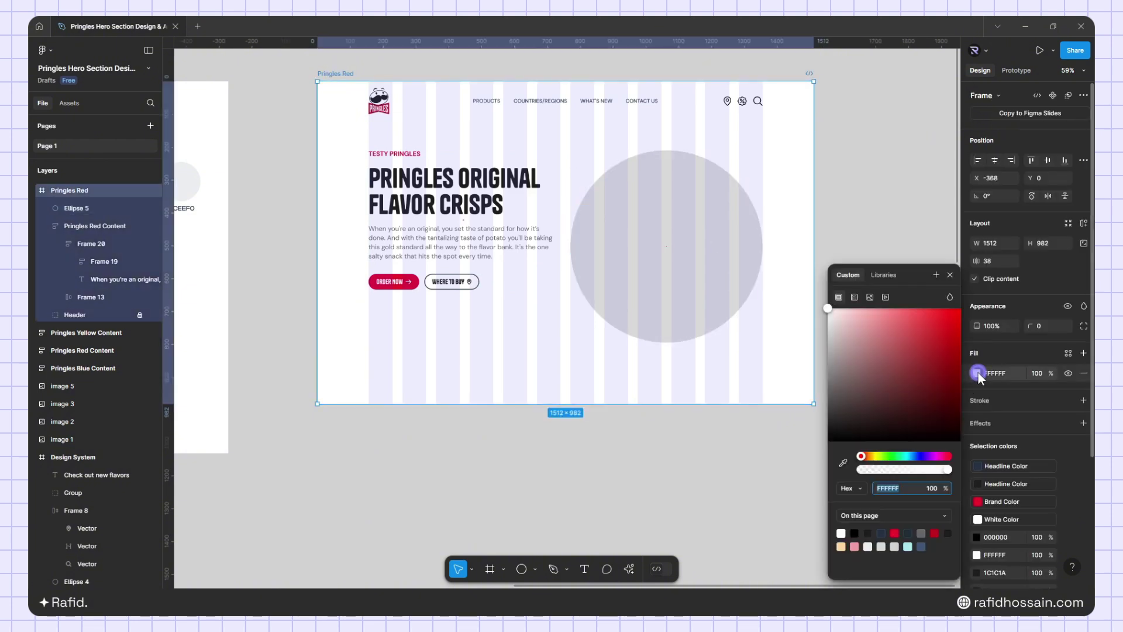
click(883, 272)
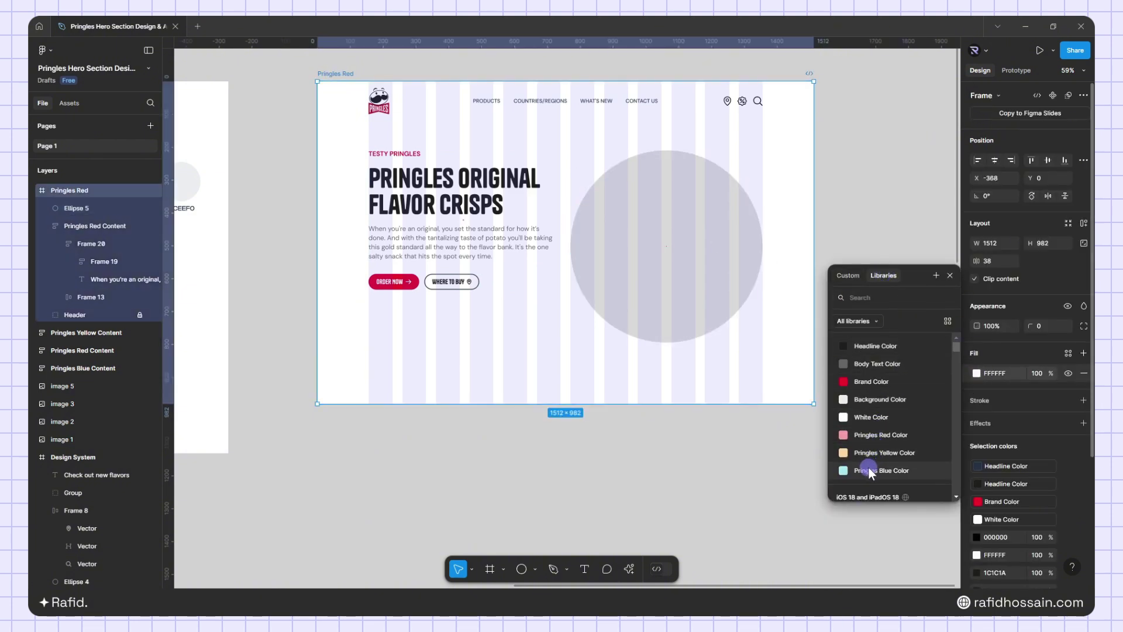
click(870, 399)
Apply the Pringles Red Color library style as the circle's fill
click(682, 284)
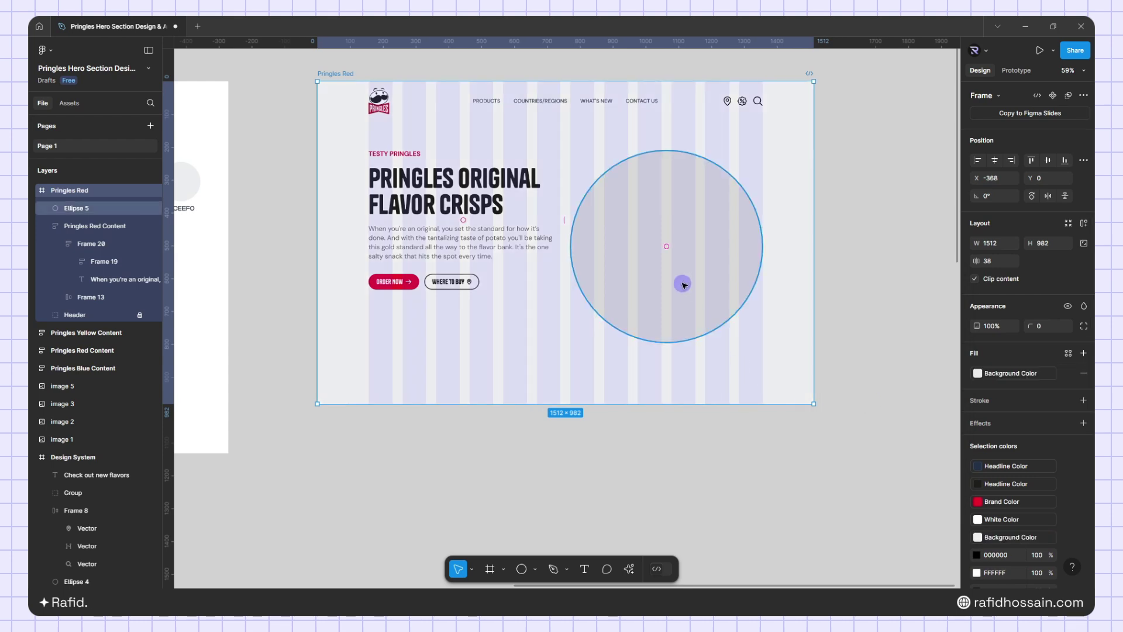
click(976, 317)
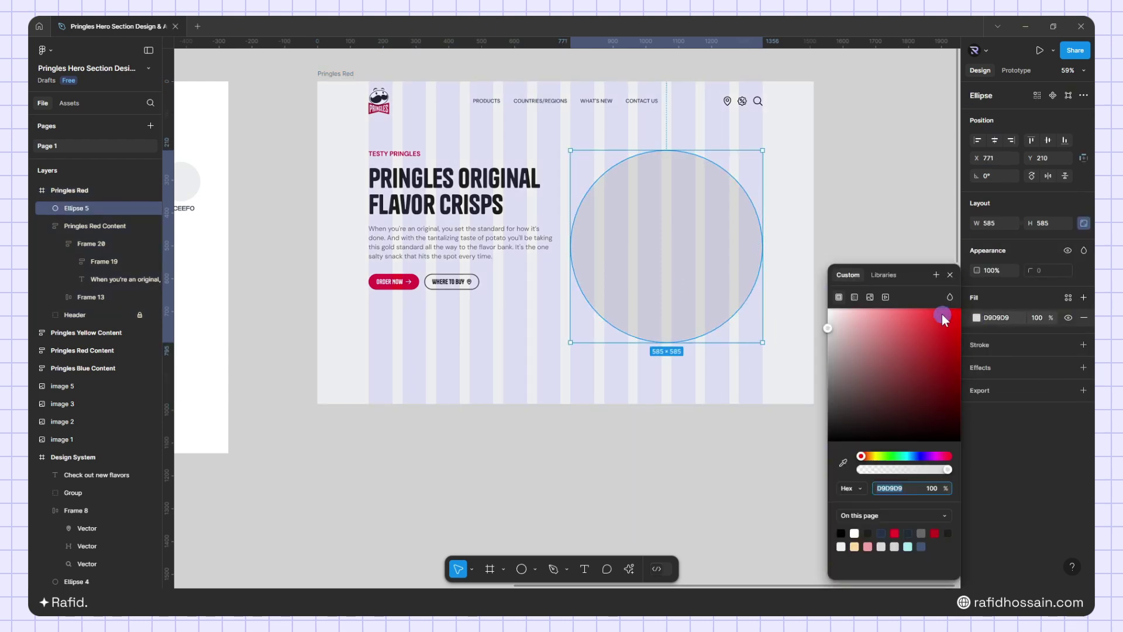
click(880, 275)
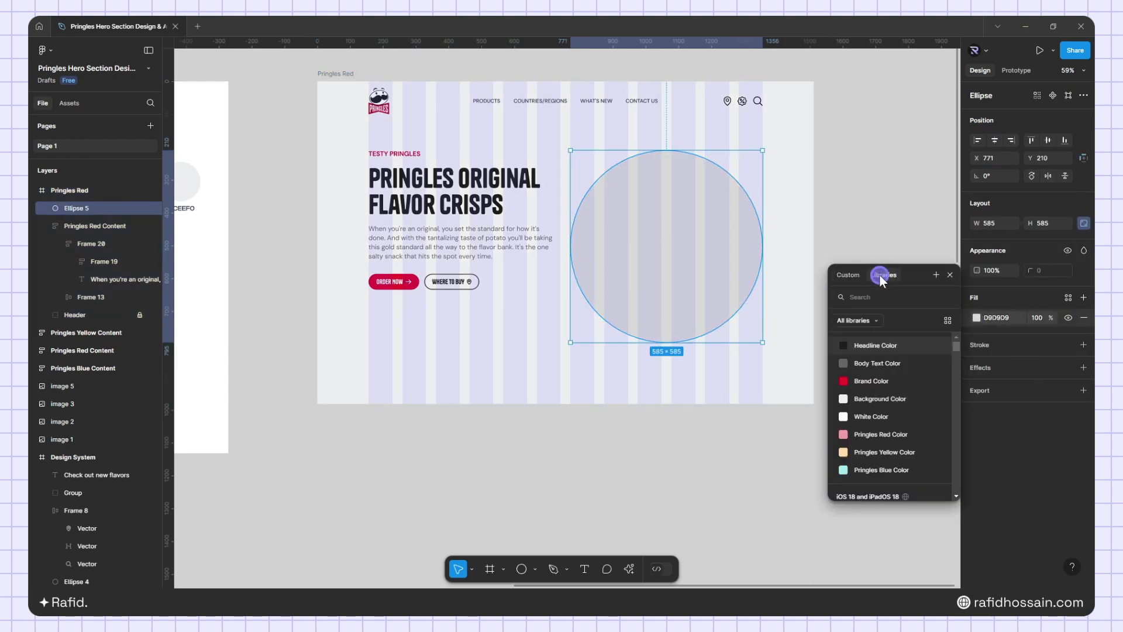
click(882, 434)
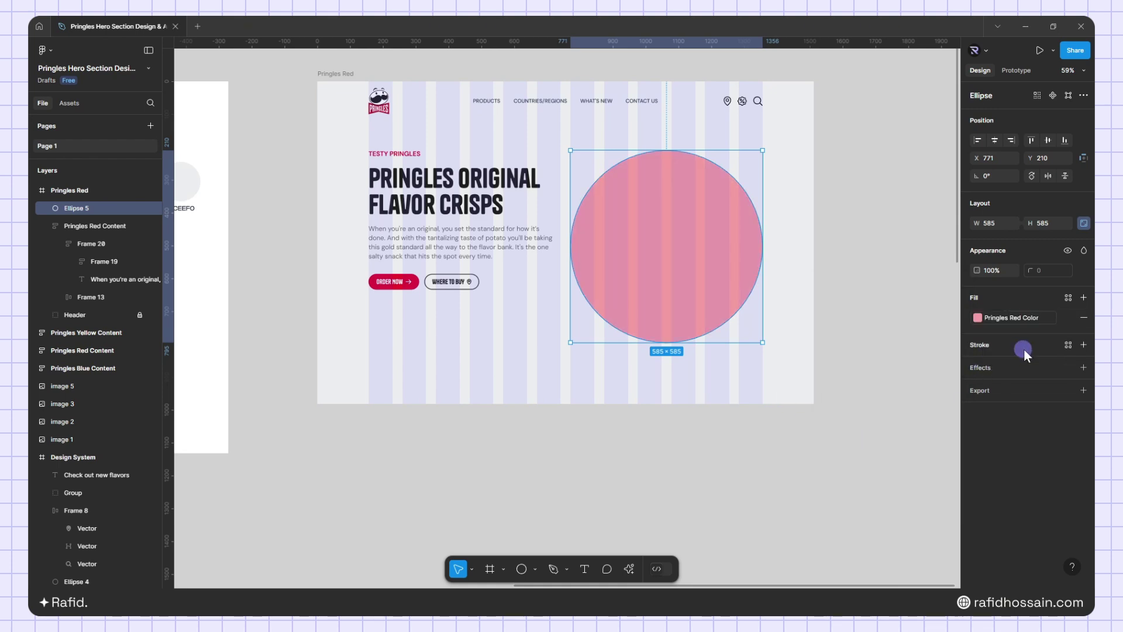
Add a layer blur of 250 to the large red circle and lock its layer
click(1084, 367)
click(1025, 388)
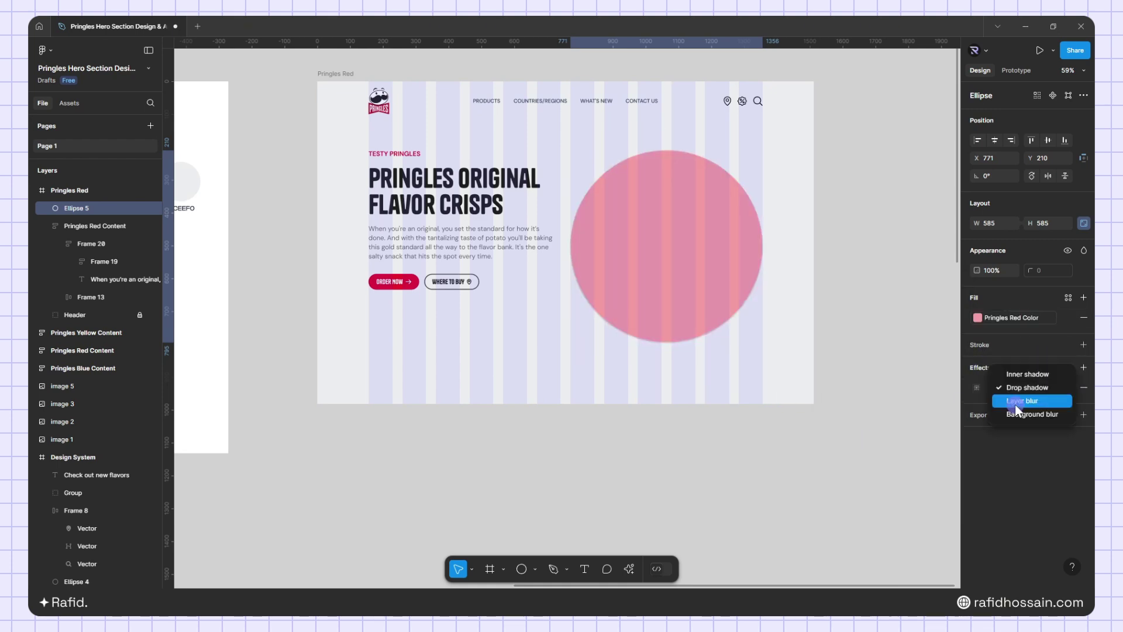
click(1015, 403)
click(977, 387)
click(908, 417)
text(250)
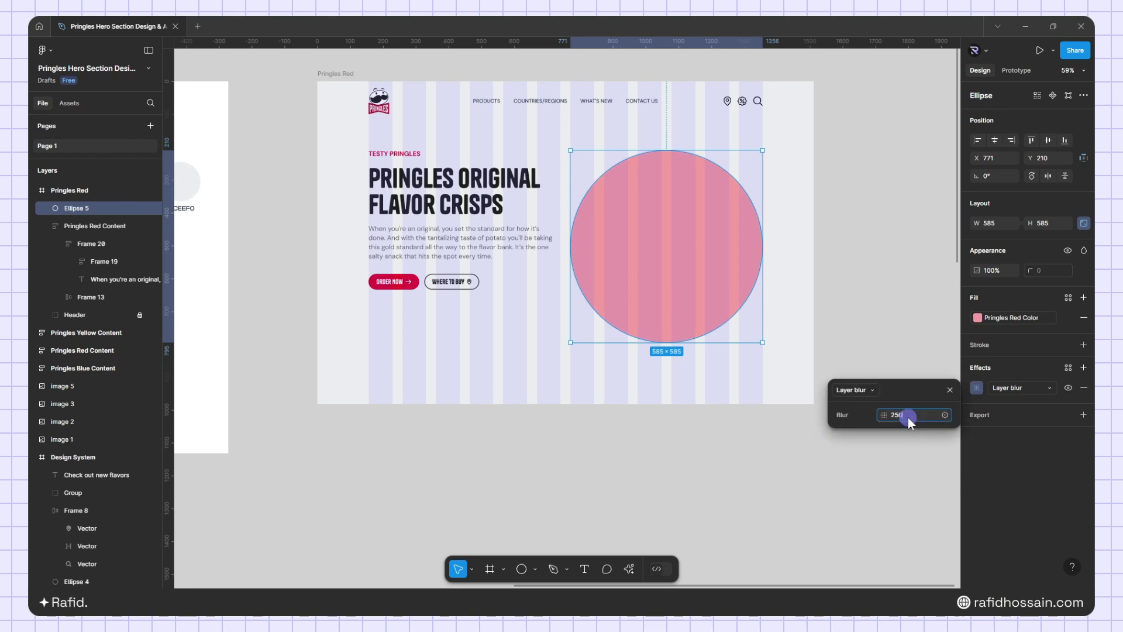
key(Return)
click(635, 274)
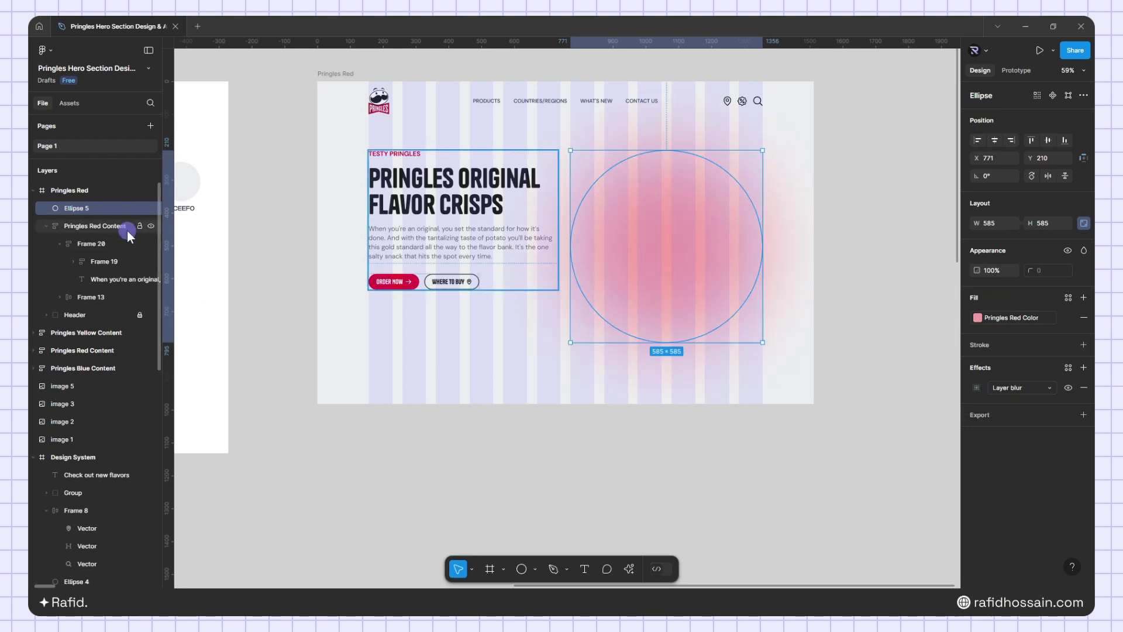
click(139, 208)
Copy the chips ring image onto the blurred circle at X 771, Y 210 in the Pringles Red frame and lock it
scroll(738, 225, down, 5)
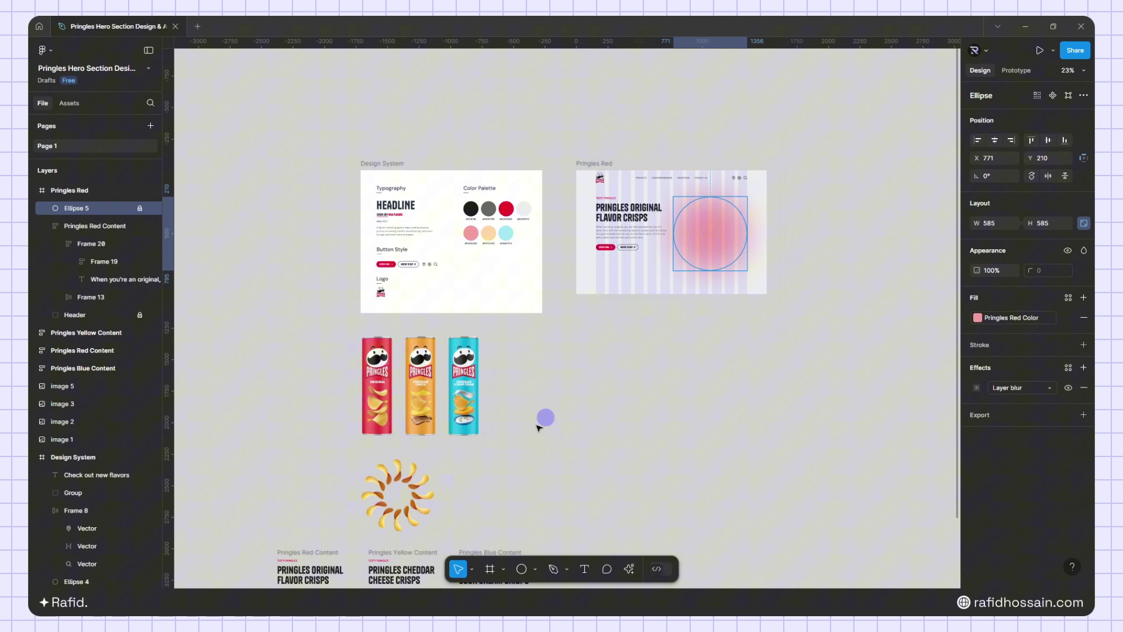
click(414, 490)
drag(416, 487, 655, 150)
scroll(761, 251, up, 3)
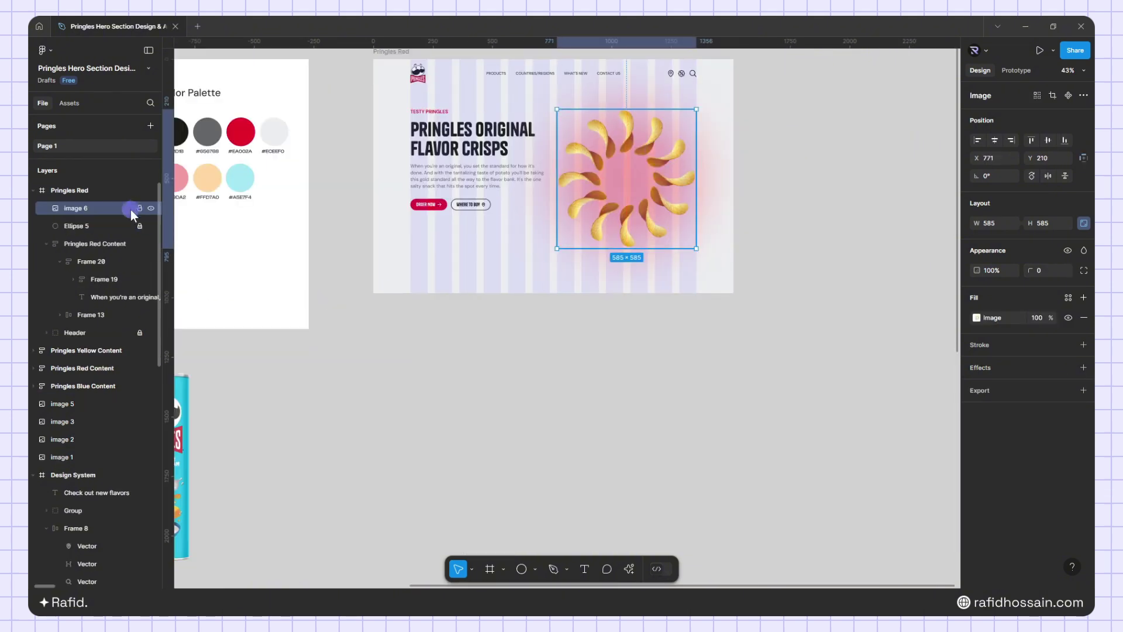
click(139, 209)
Copy the red Original can image into the Pringles Red frame over the chips ring
scroll(732, 348, down, 5)
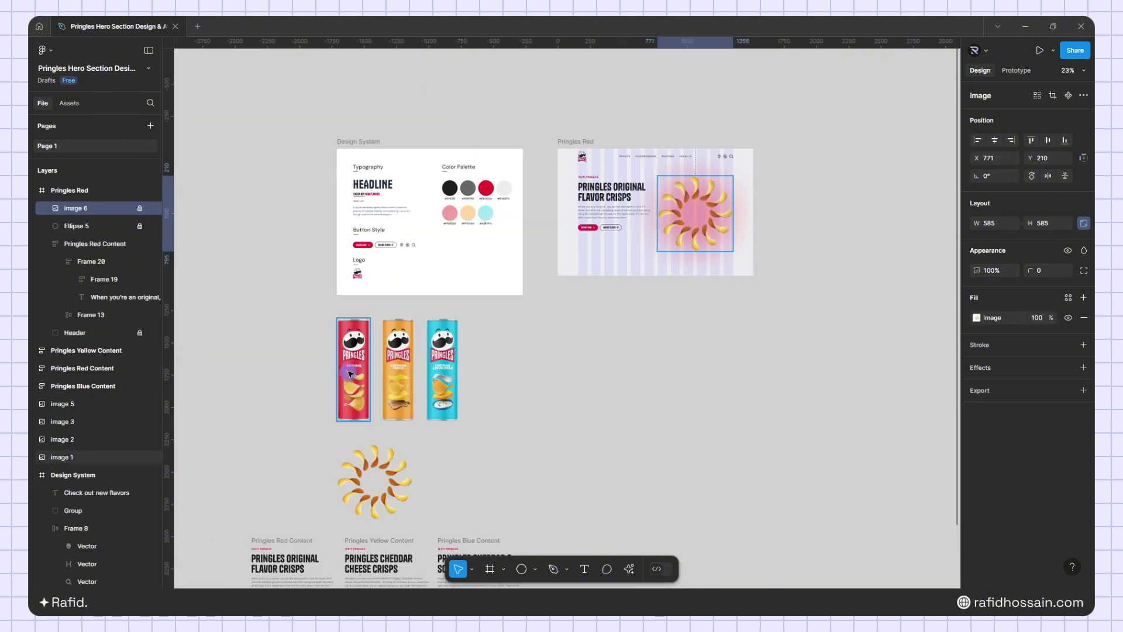
click(353, 370)
drag(353, 370, 589, 367)
scroll(782, 321, up, 3)
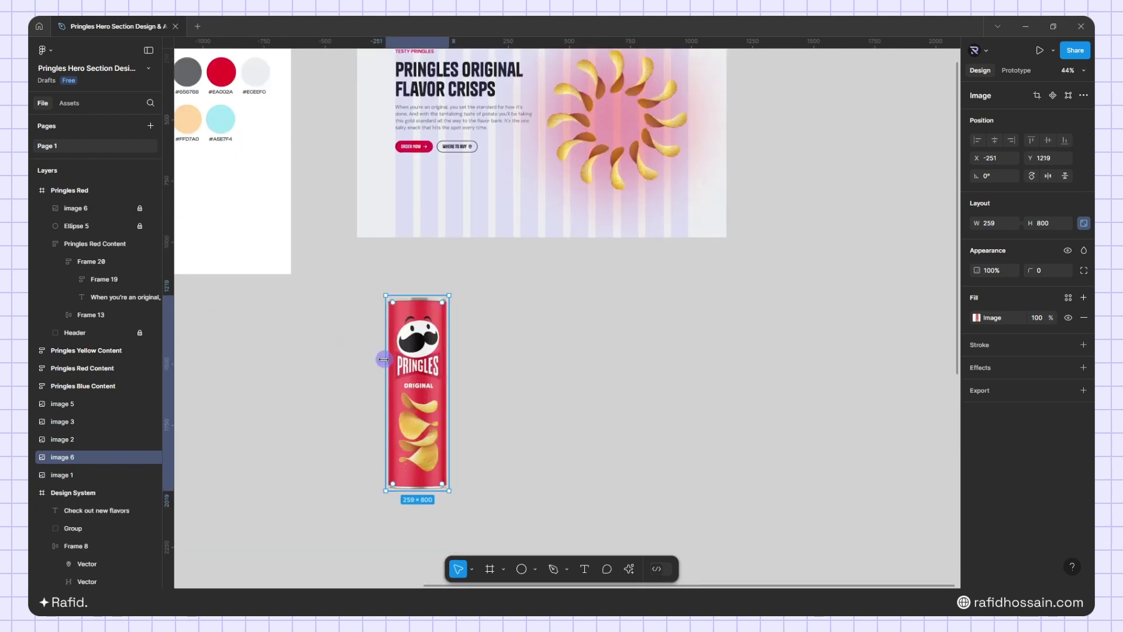
drag(383, 359, 573, 116)
scroll(585, 186, up, 4)
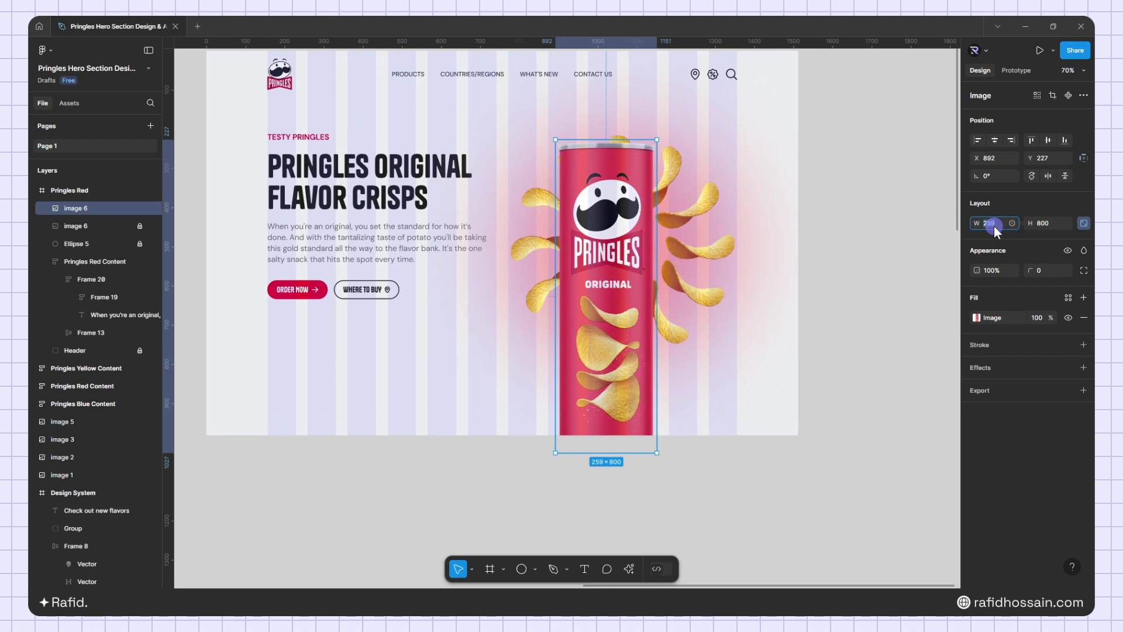
Resize the red can proportionally to 220 × 680 and set its rotation to -15°
click(985, 176)
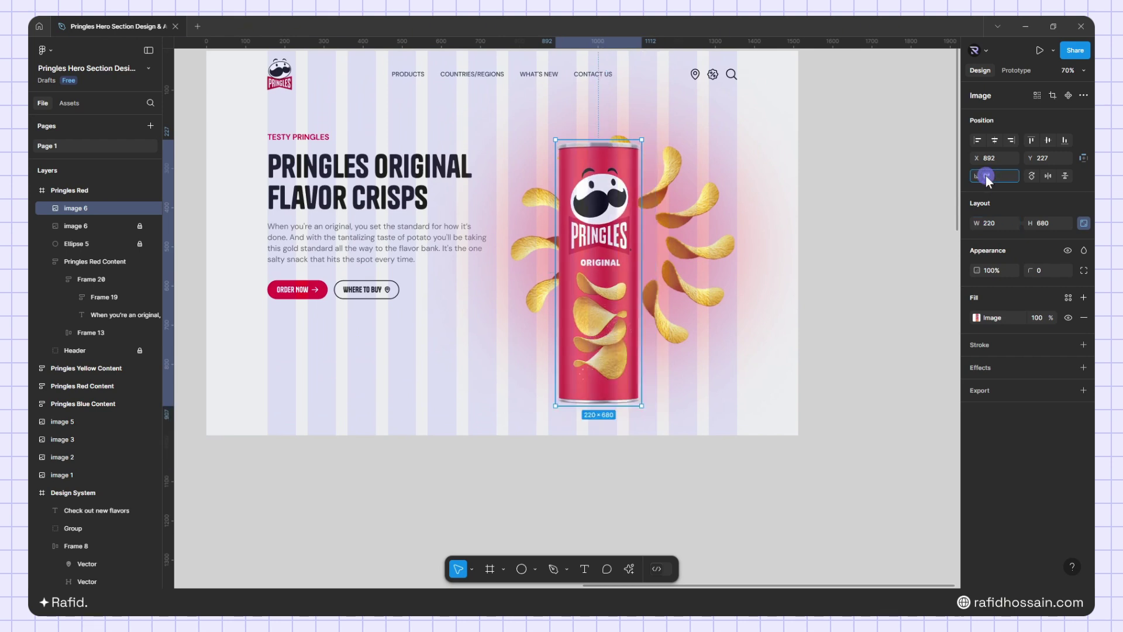
text(-15)
key(Return)
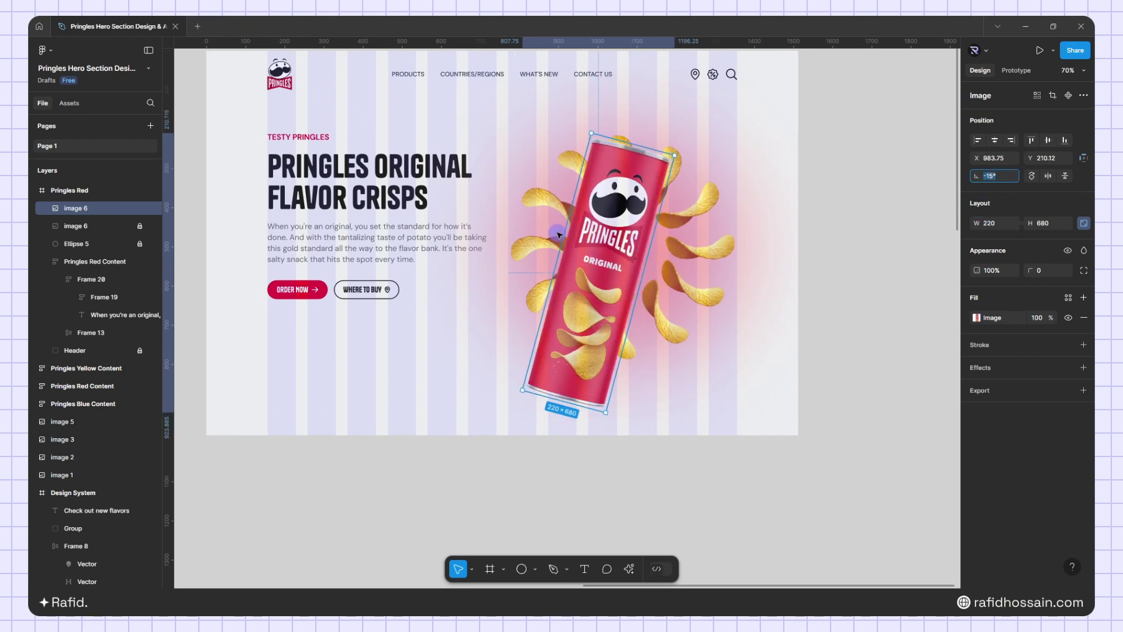
Move the tilted can to X 1052, Y 134 so it sits centered over the chips ring
drag(559, 236, 641, 216)
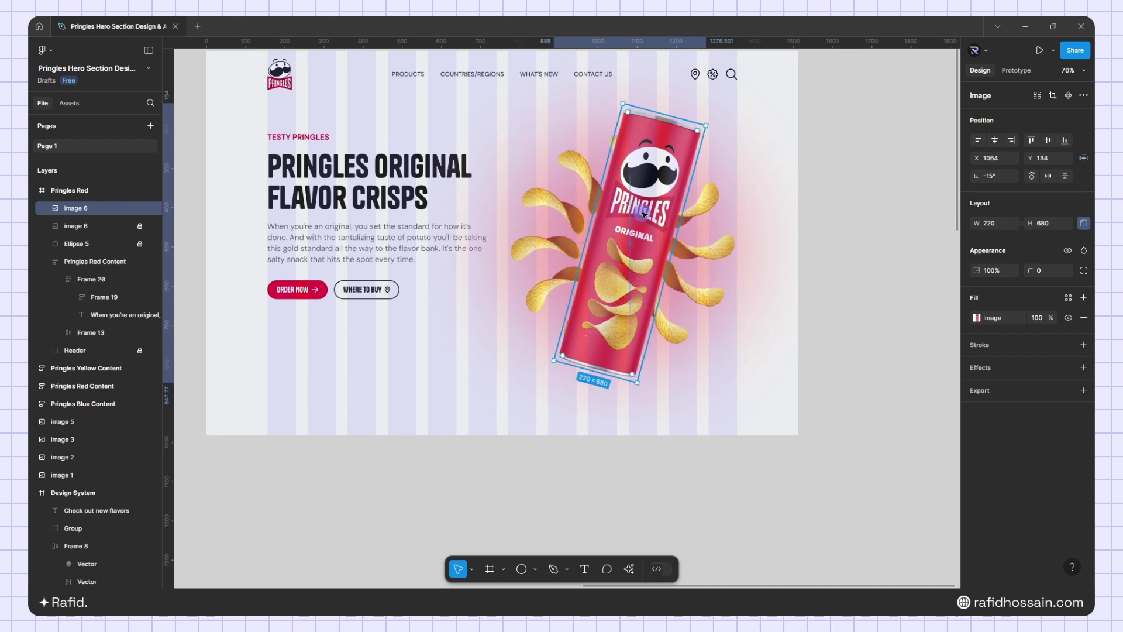
key(Left)
key(Left)
key(Left)
key(Left)
key(Left)
key(Left)
key(Left)
key(Left)
key(Left)
key(Left)
key(Left)
key(Left)
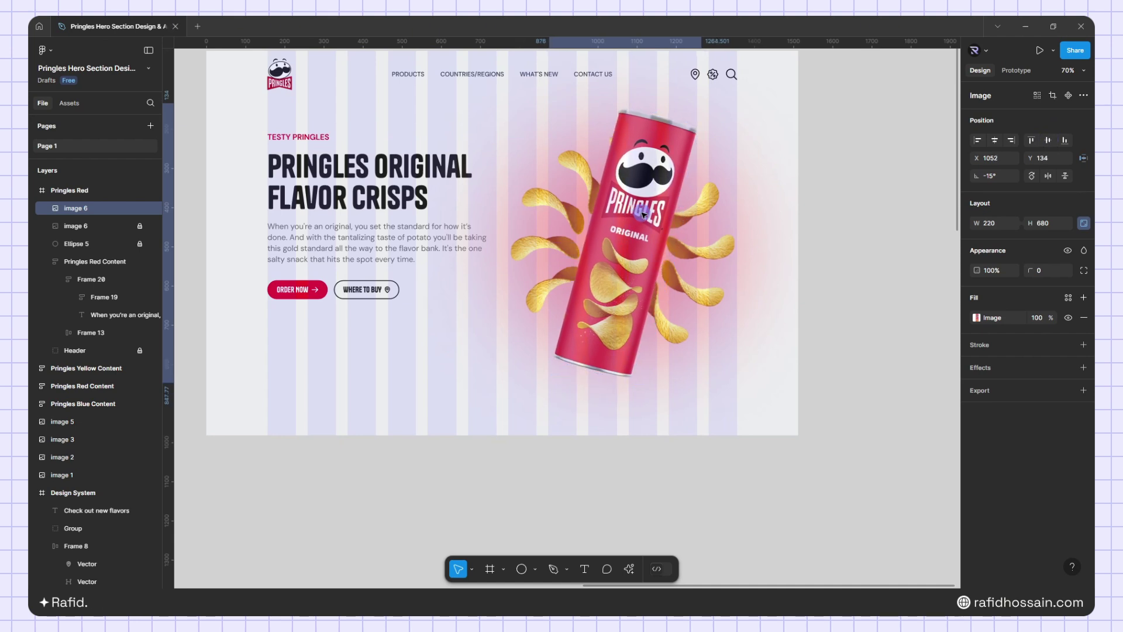
drag(644, 214, 643, 214)
click(824, 170)
Copy the Check out new flavors text from the Design System into the Pringles Red frame below the buttons, at X 156, Y 762
scroll(826, 187, down, 3)
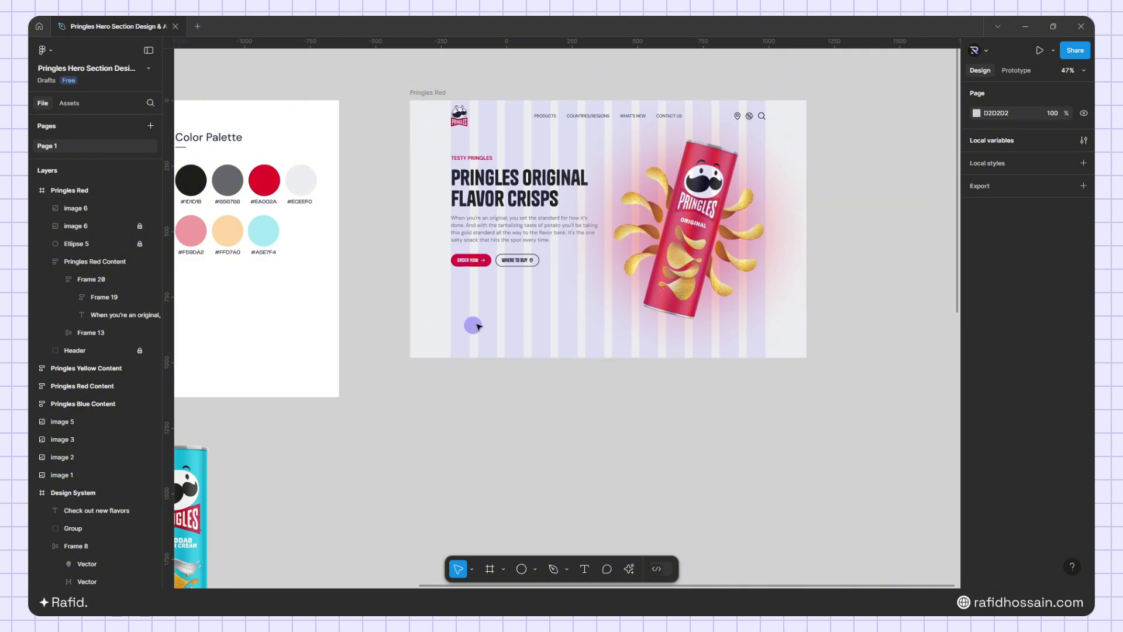
scroll(537, 300, down, 4)
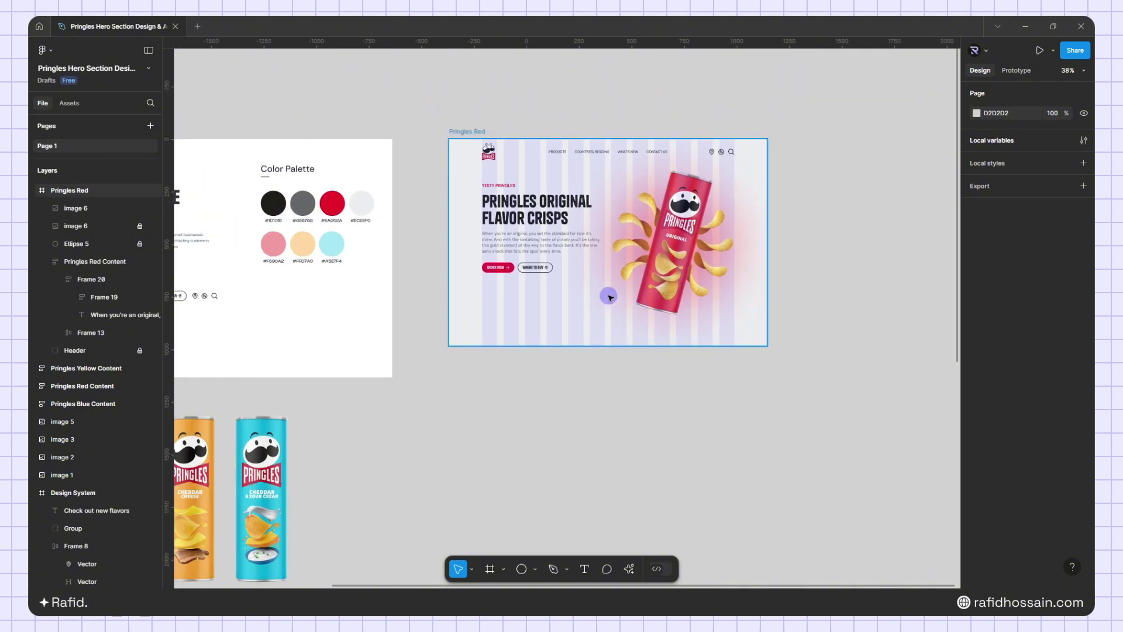
scroll(585, 306, up, 4)
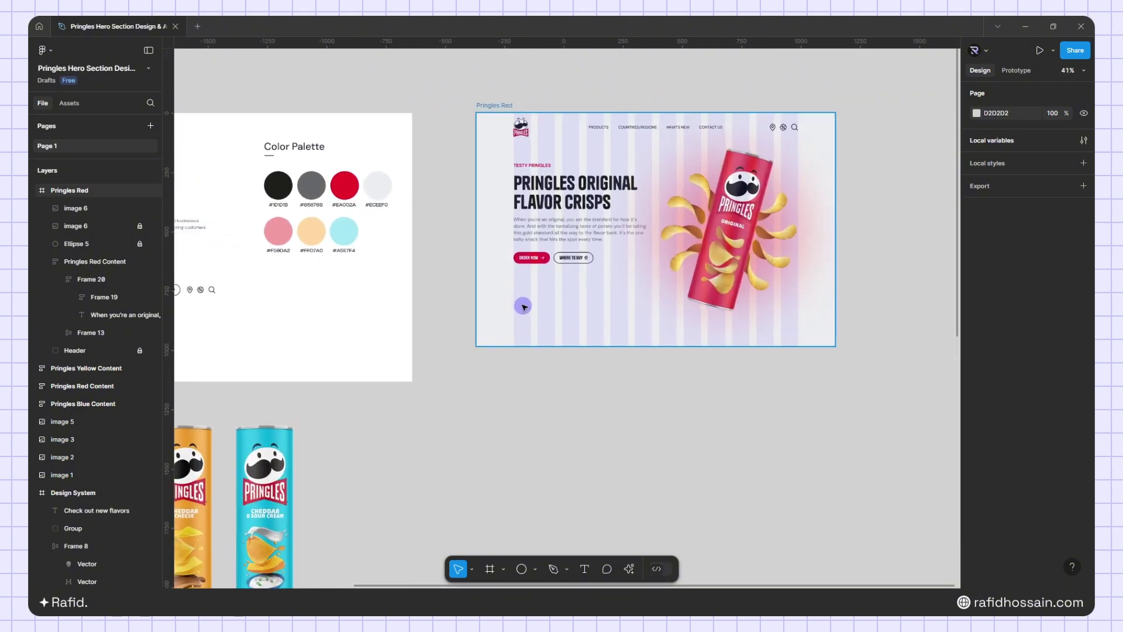
scroll(644, 306, down, 2)
scroll(585, 309, up, 5)
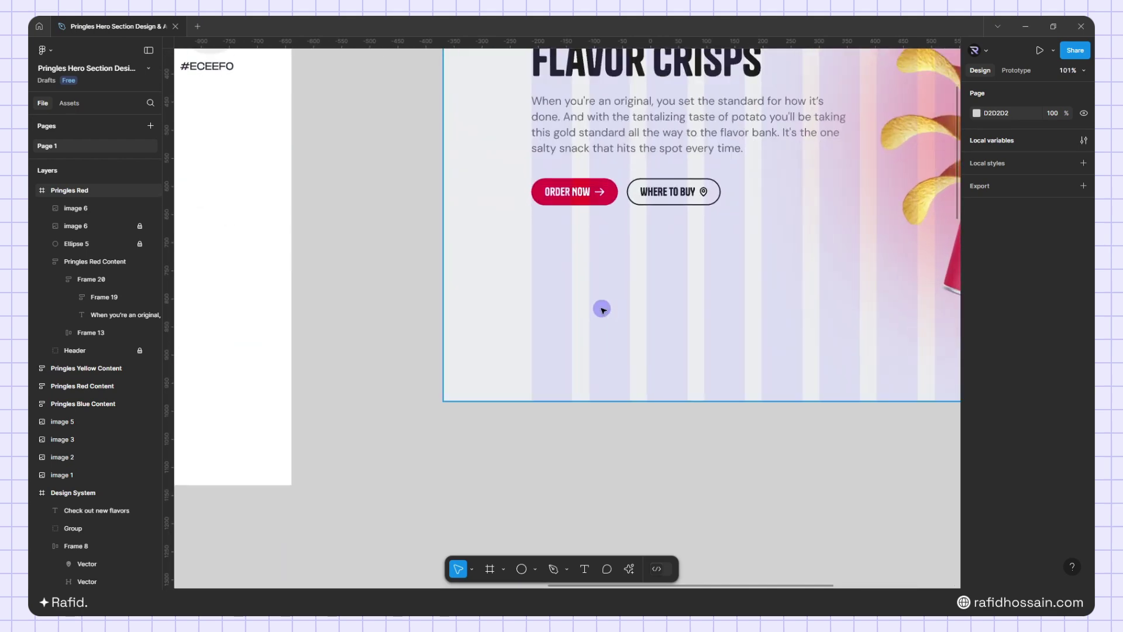
scroll(614, 314, down, 4)
click(246, 216)
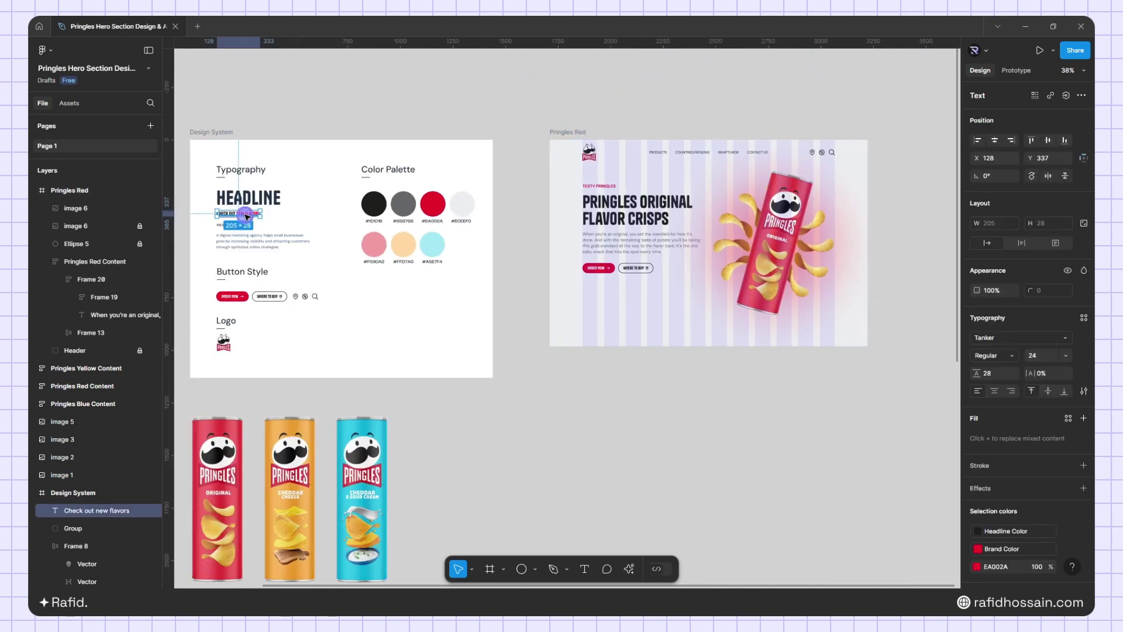
drag(249, 216, 611, 294)
scroll(611, 295, up, 10)
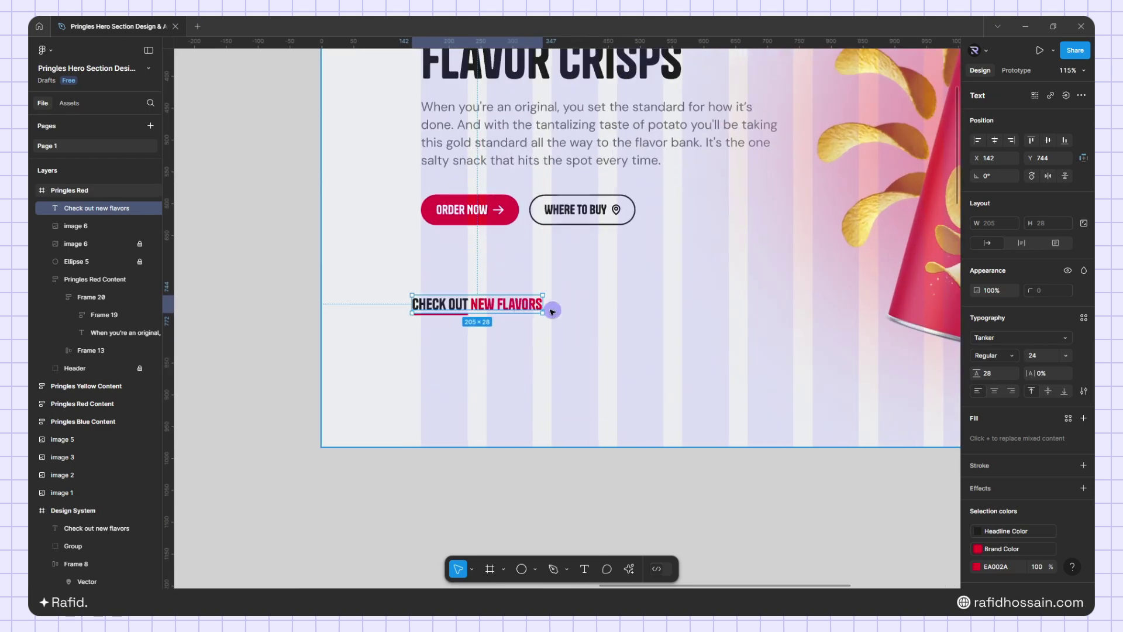
drag(475, 303, 483, 315)
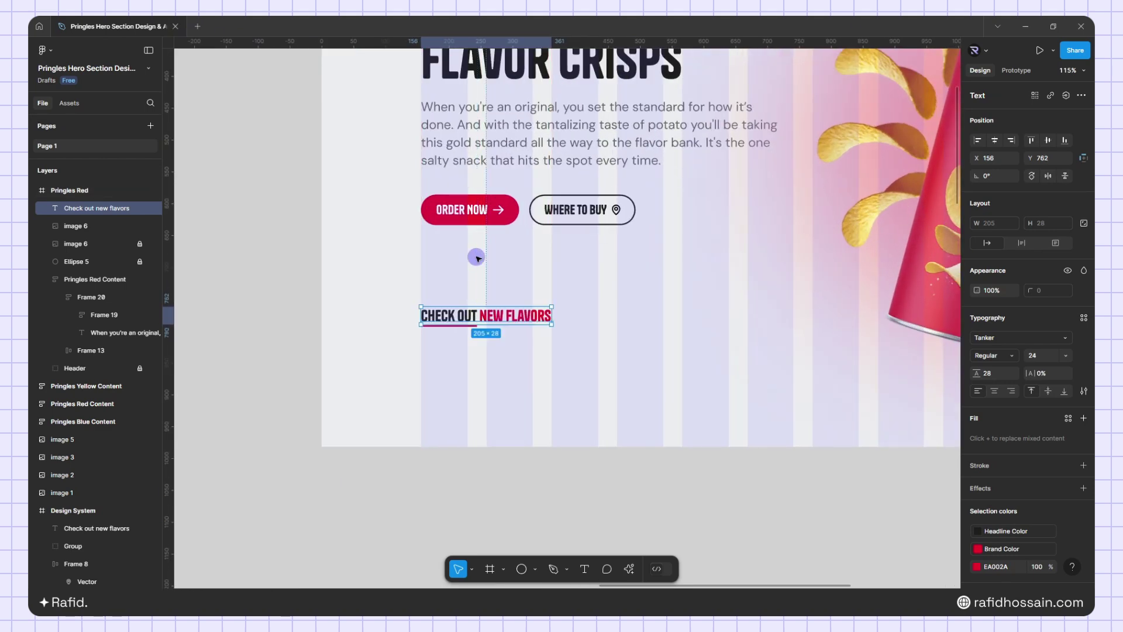
Move the Check out new flavors text up 40 px to Y 722
key(shift+Up)
key(shift+Up)
key(shift+Up)
key(shift+Up)
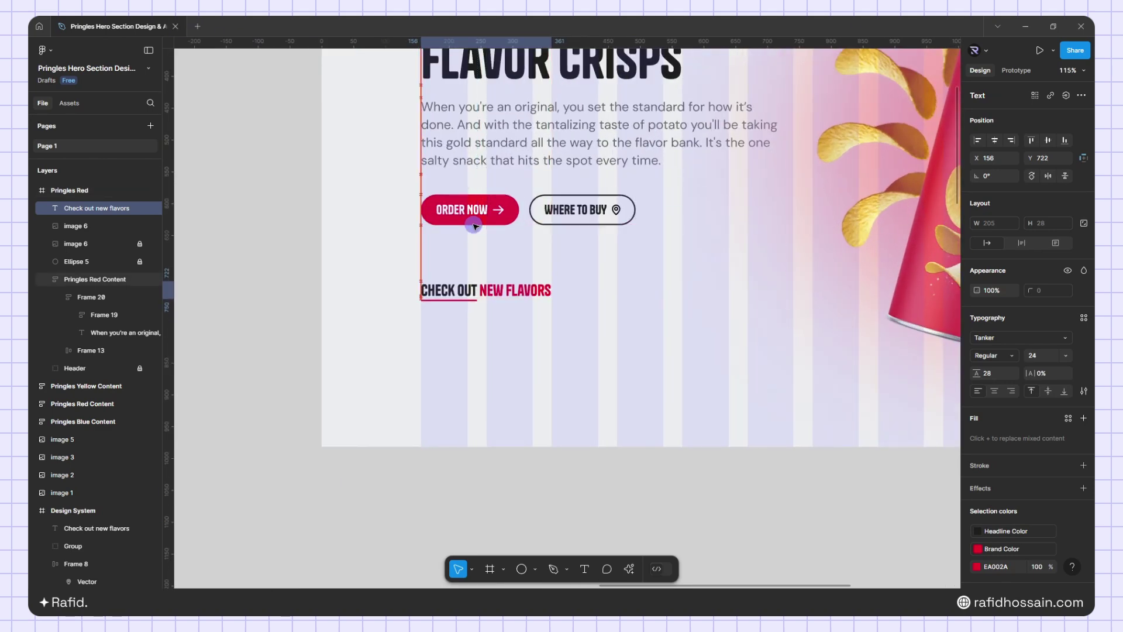
click(602, 326)
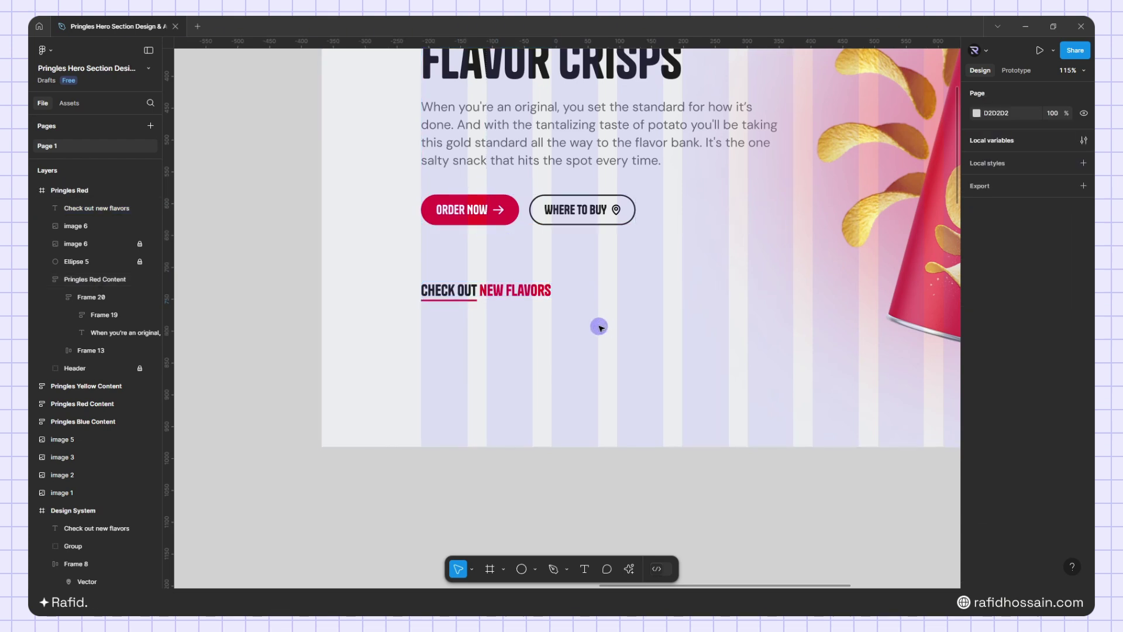
Draw a circle below the Check out new flavors text, sized proportionally to 100 × 100 and placed at X 156, Y 817
key(o)
drag(428, 344, 492, 398)
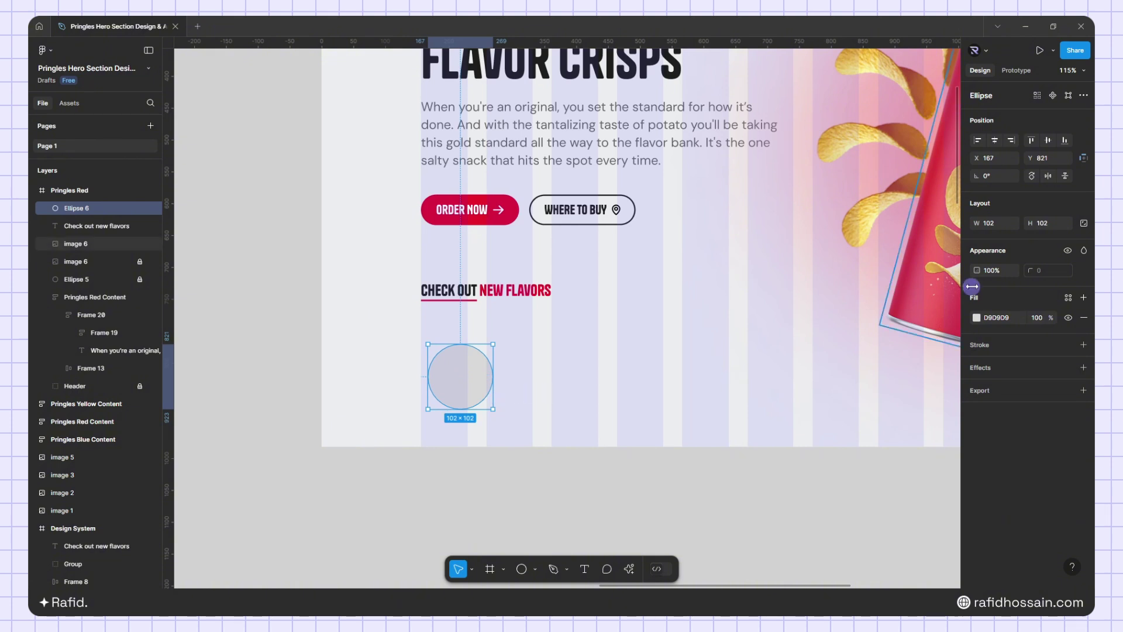
text(100)
click(1082, 219)
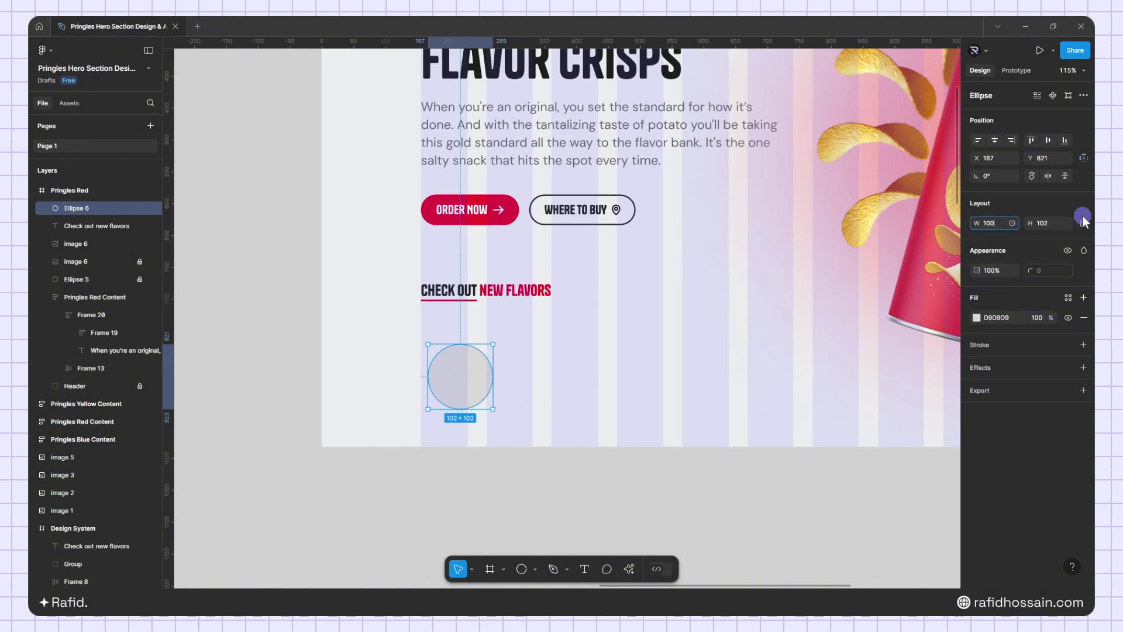
click(474, 366)
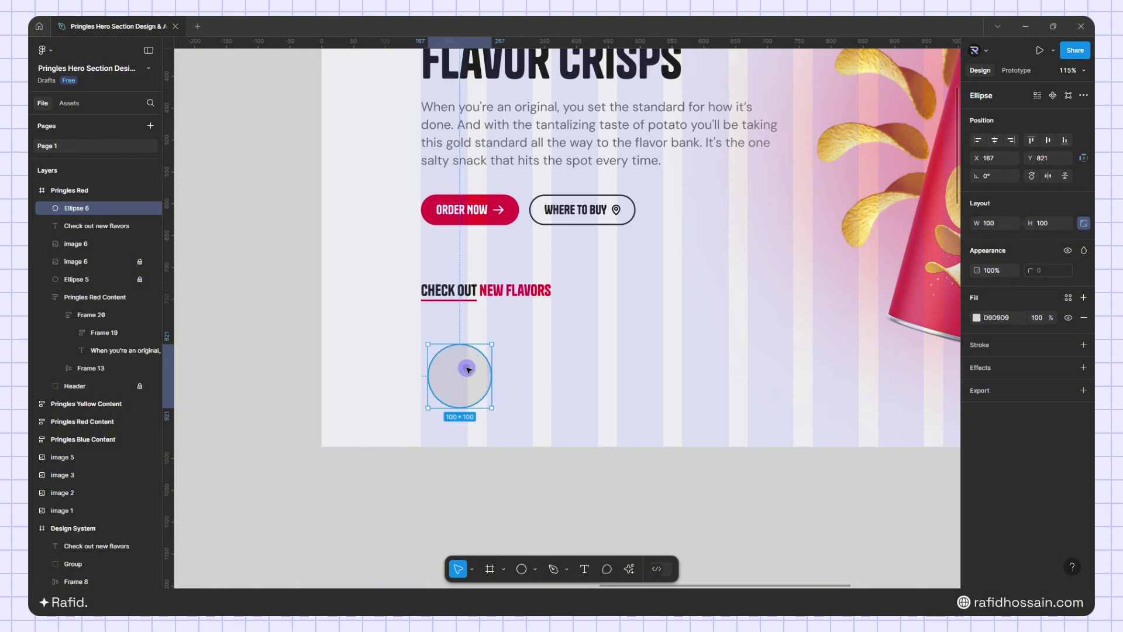
drag(468, 370, 461, 367)
Apply the Pringles Red Color library style as the fill of the small circle
click(976, 317)
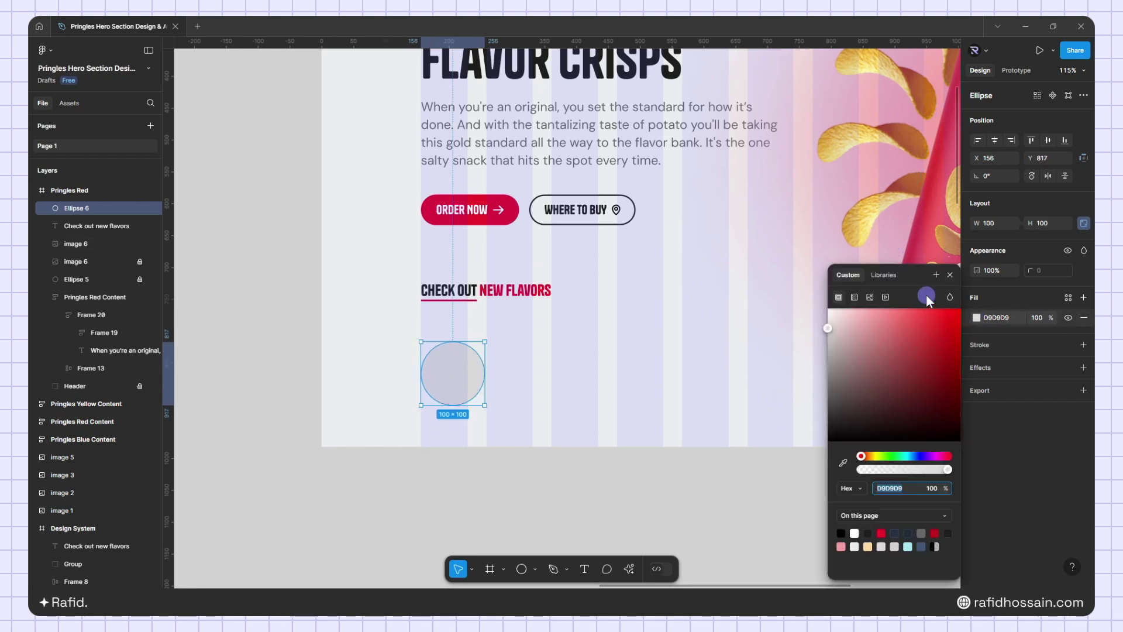
click(887, 276)
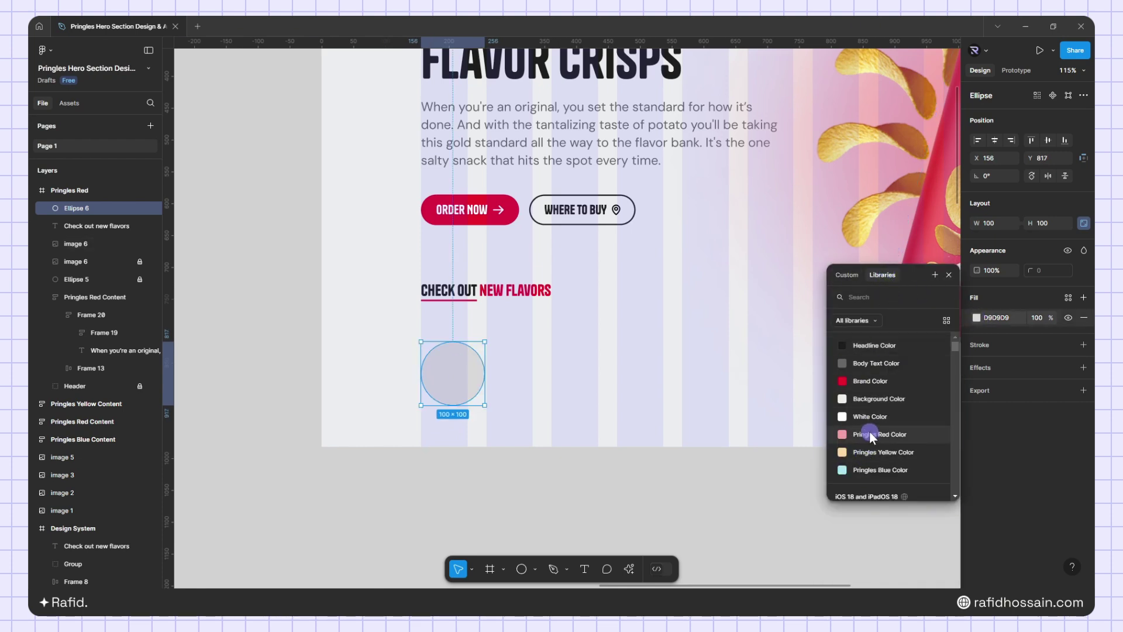
click(876, 433)
key(Escape)
Duplicate the small red circle twice along the same row, placing the copies at X 286 and X 416
scroll(594, 357, down, 10)
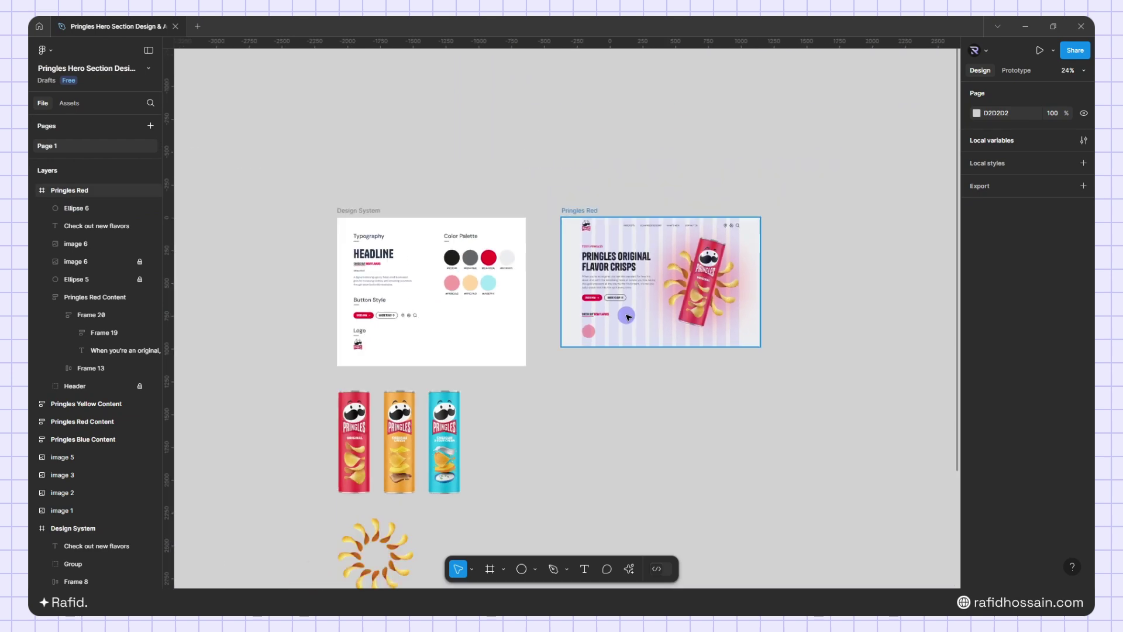
scroll(637, 329, up, 5)
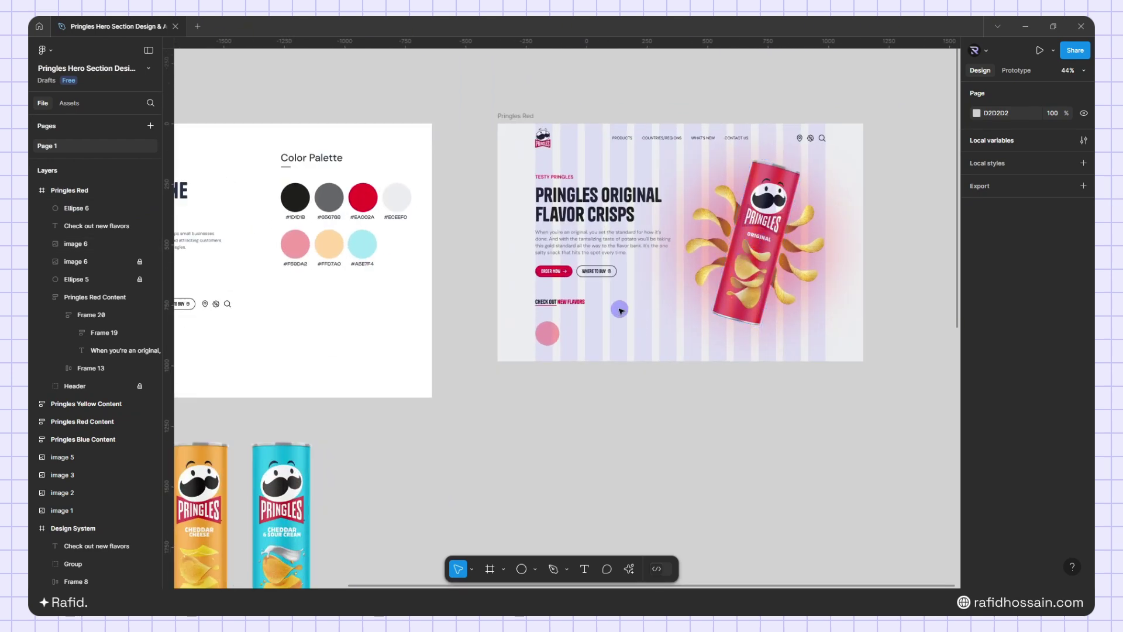
scroll(589, 335, down, 2)
scroll(617, 301, up, 5)
click(550, 334)
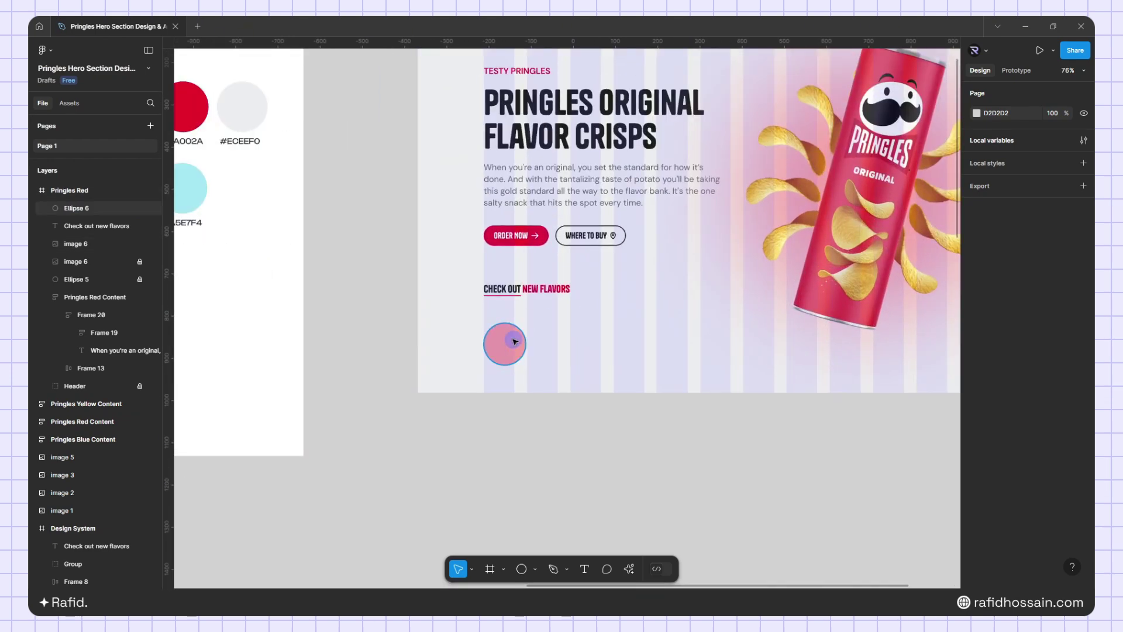
drag(513, 345, 552, 345)
key(shift+Right)
key(shift+Right)
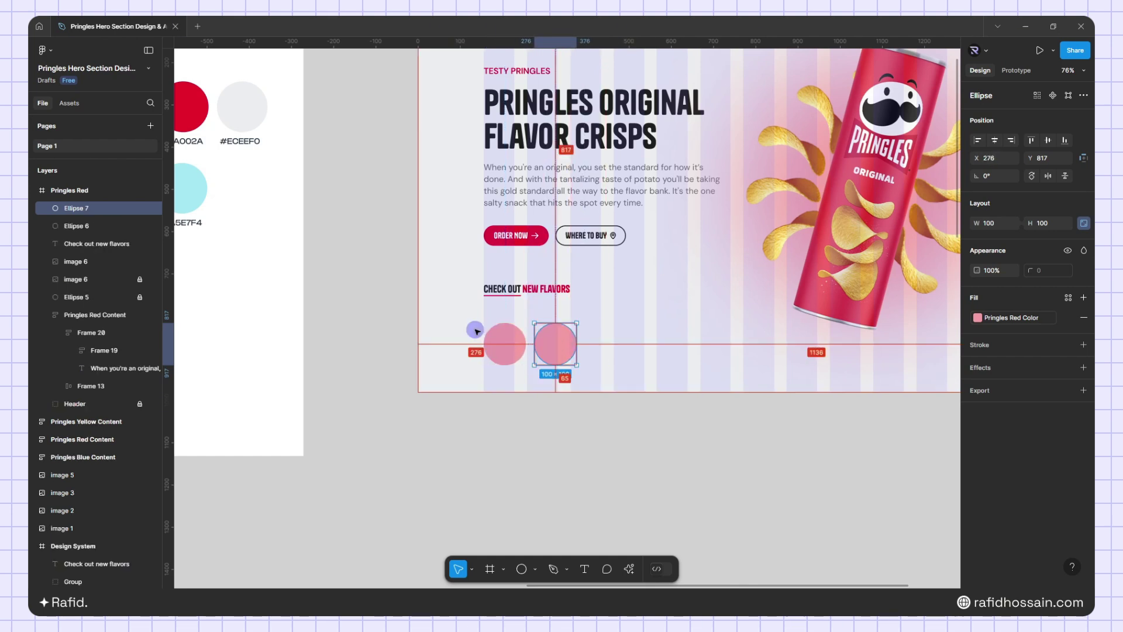
key(shift+Right)
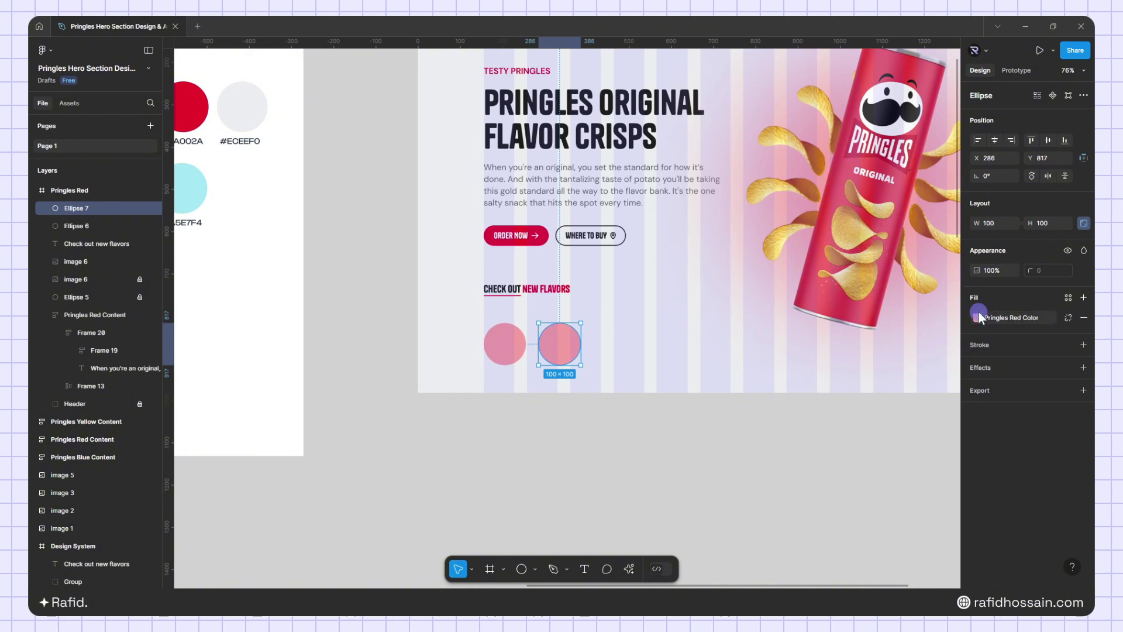
key(ctrl+d)
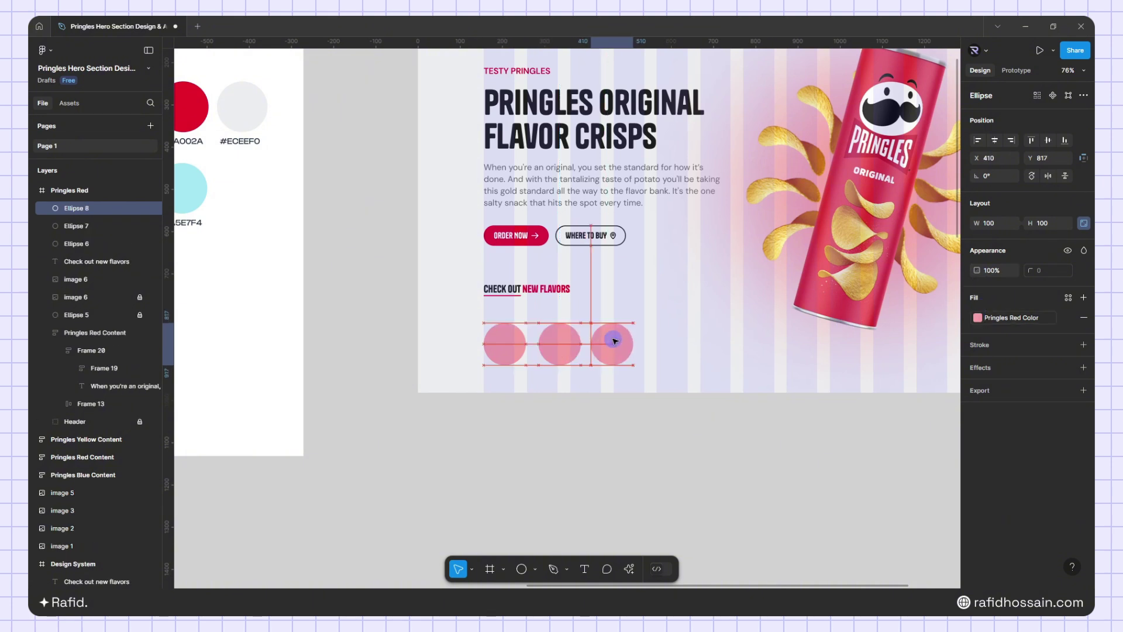
Fill the middle small circle with the Pringles Yellow Color style and the last one with Pringles Blue Color
click(569, 342)
click(977, 317)
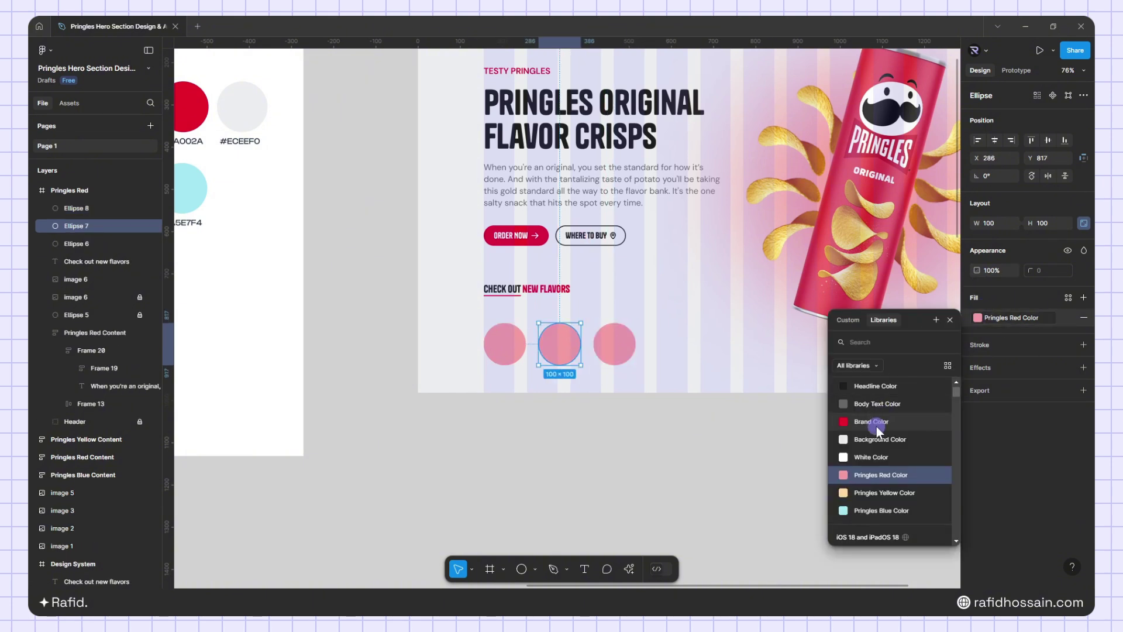
click(867, 491)
click(615, 346)
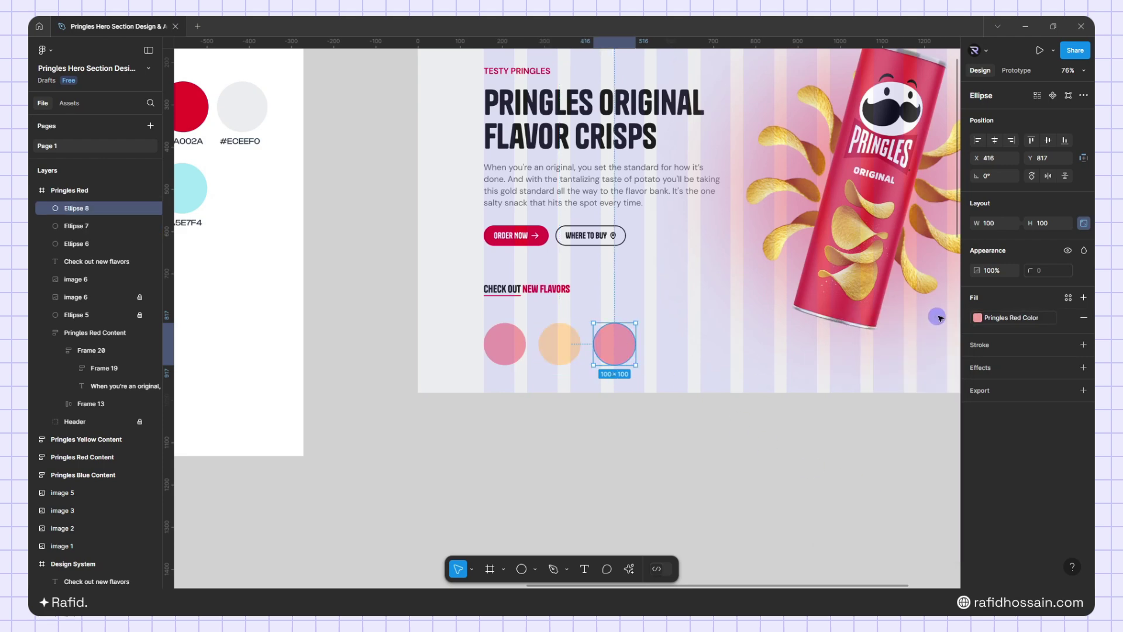
click(973, 317)
click(865, 509)
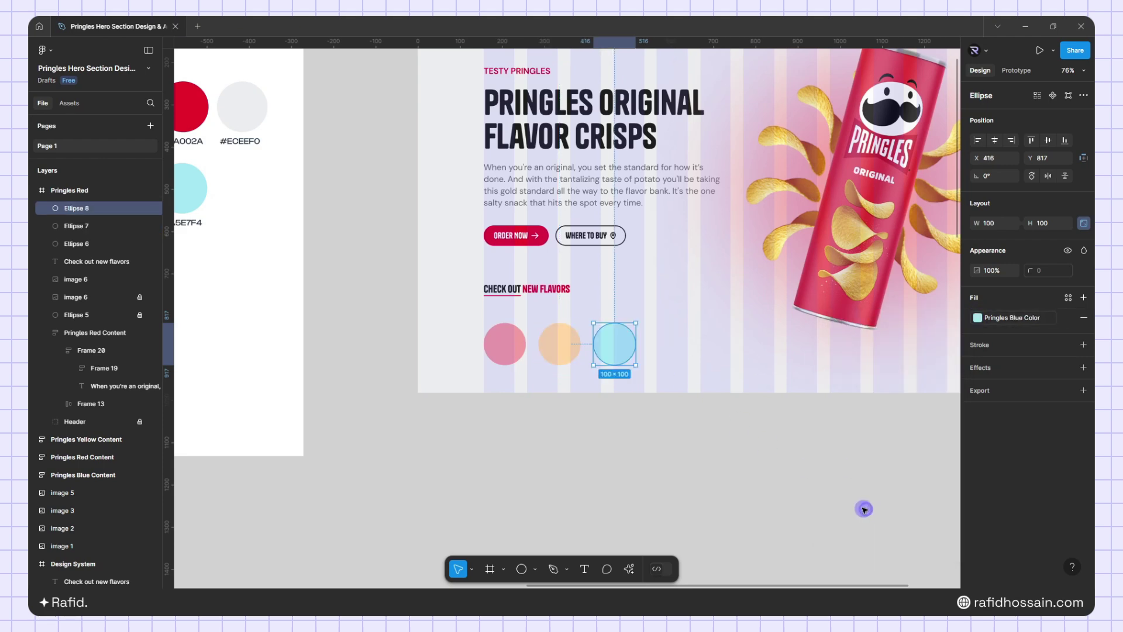
Copy the orange Cheddar Cheese can image to the empty canvas below the Pringles Red frame
click(679, 364)
scroll(694, 300, down, 6)
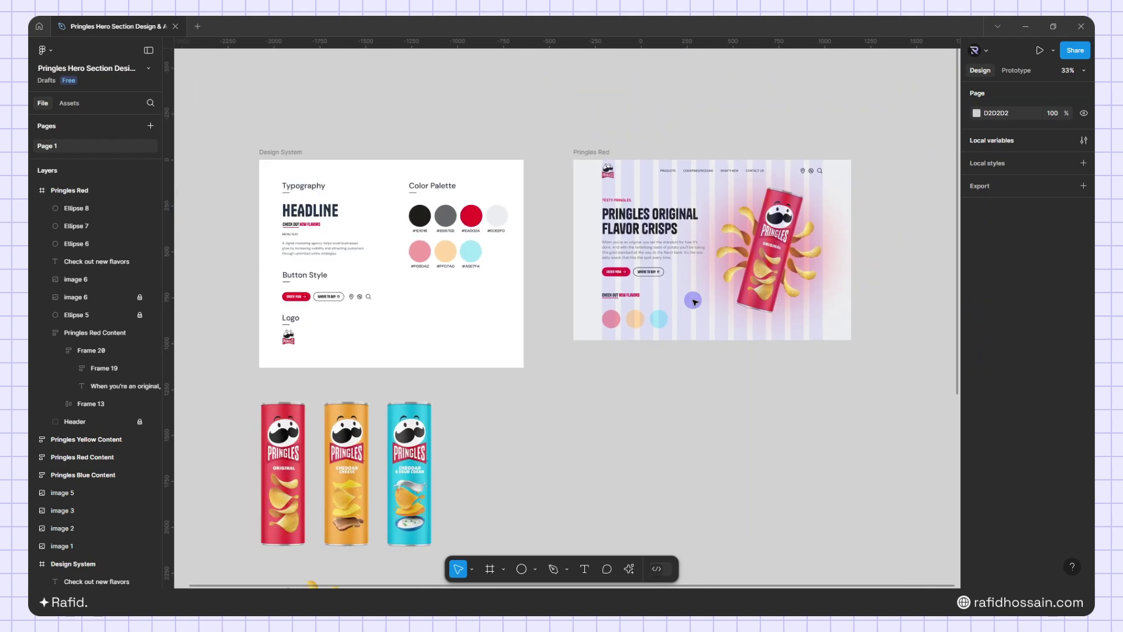
click(342, 459)
drag(377, 466, 686, 451)
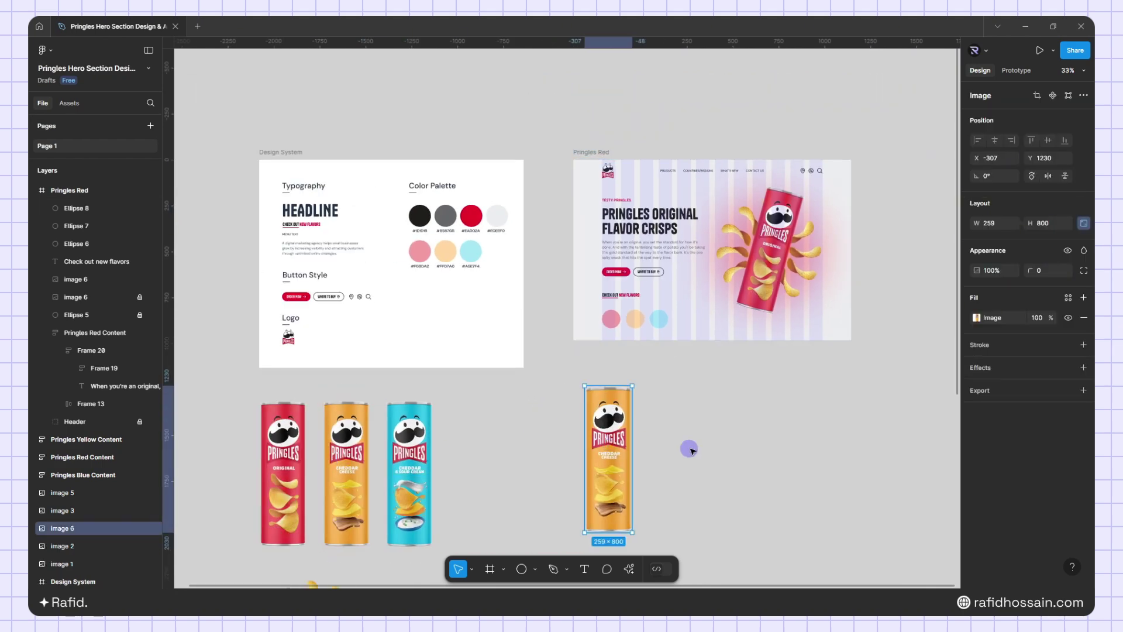
Resize the copied Cheddar Cheese can proportionally to a width of 40 and rotate it to -15°
scroll(690, 410, down, 3)
scroll(695, 379, up, 4)
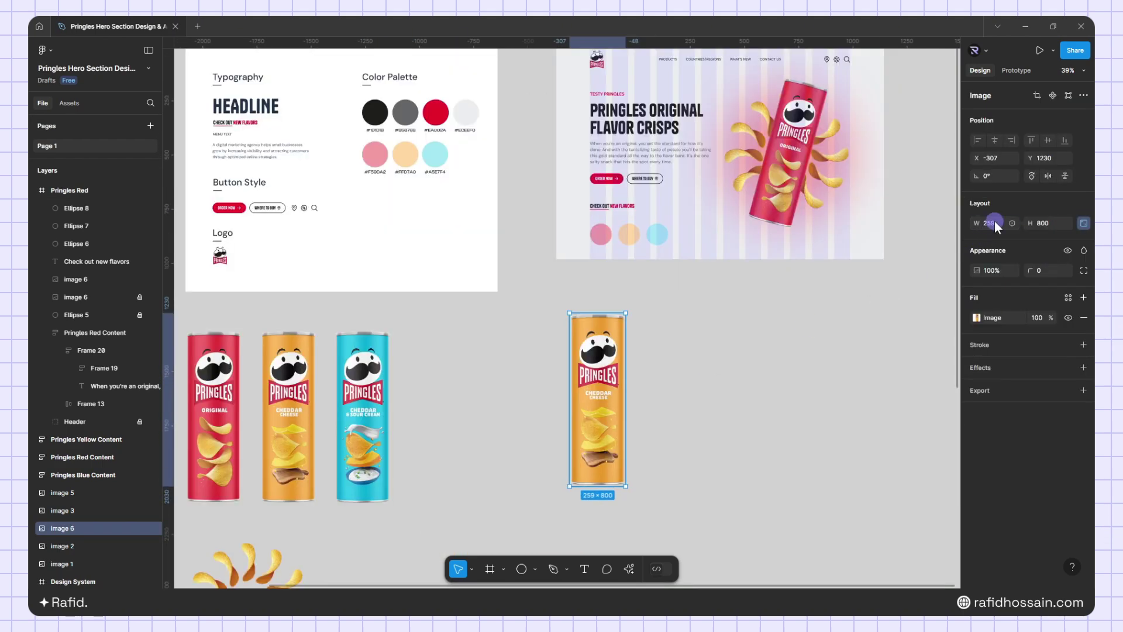
text(40)
key(Return)
scroll(892, 256, up, 2)
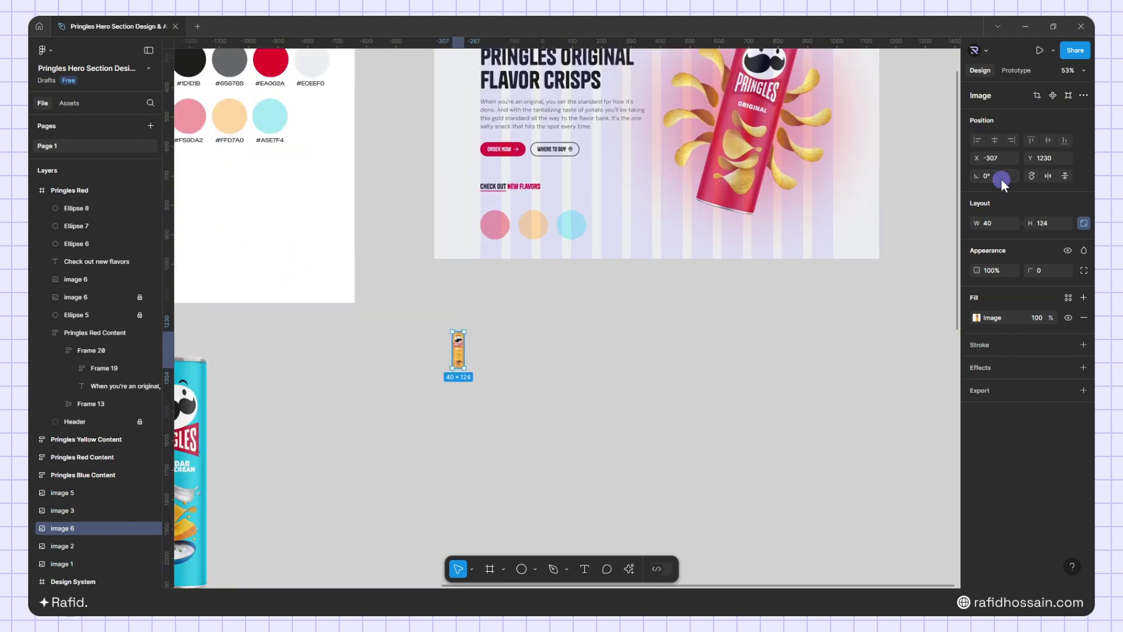
text(-15)
key(Return)
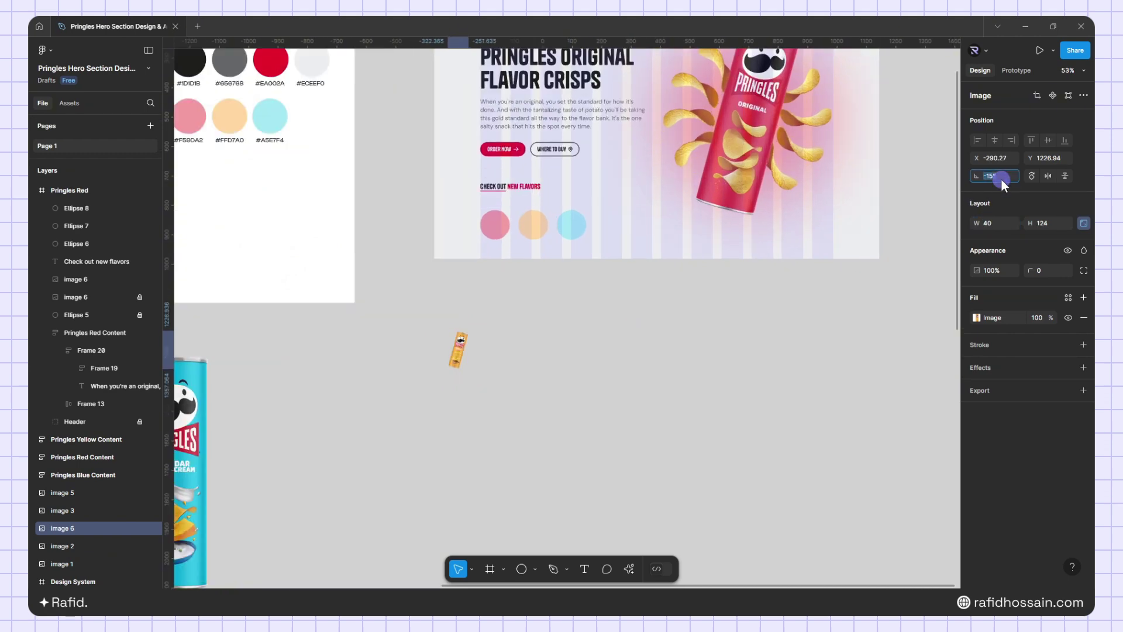
Place the small Cheddar Cheese can over the yellow circle in the Pringles Red frame
scroll(549, 205, up, 10)
drag(459, 349, 560, 174)
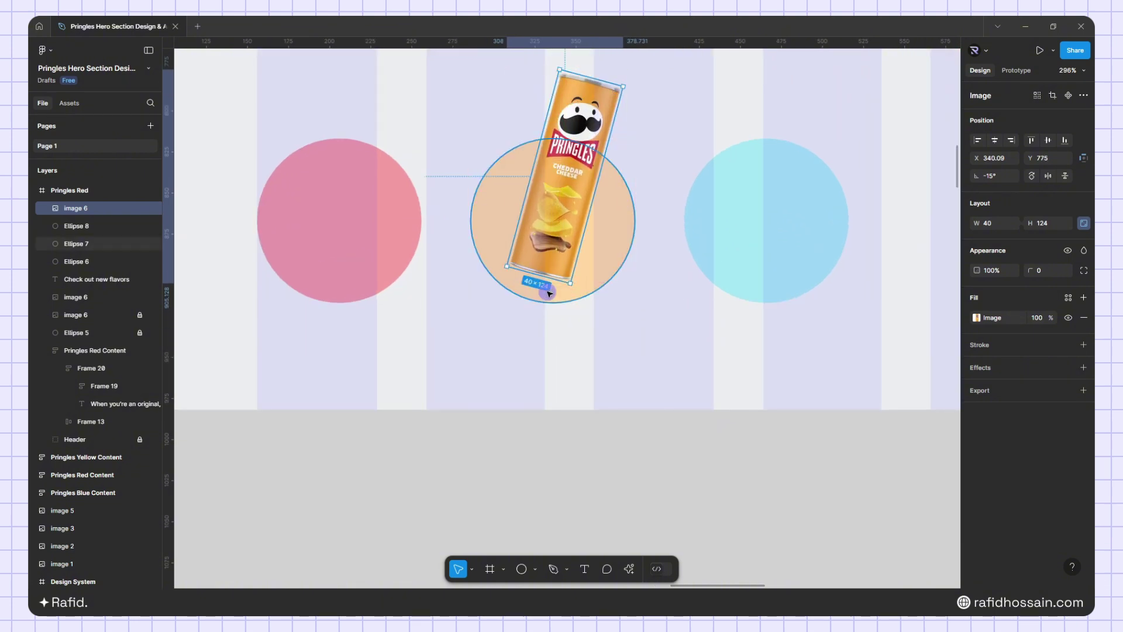
key(Down)
click(652, 293)
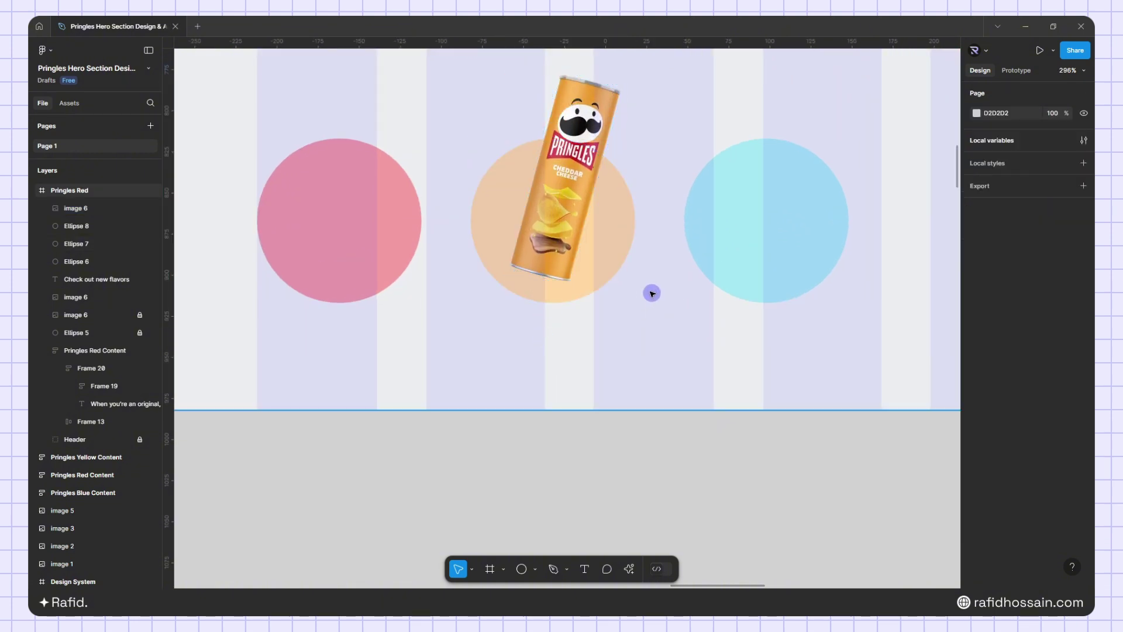
Copy the blue Cheddar & Sour Cream can image to the empty canvas below the Pringles Red frame
scroll(653, 290, down, 10)
scroll(655, 283, down, 1)
click(399, 419)
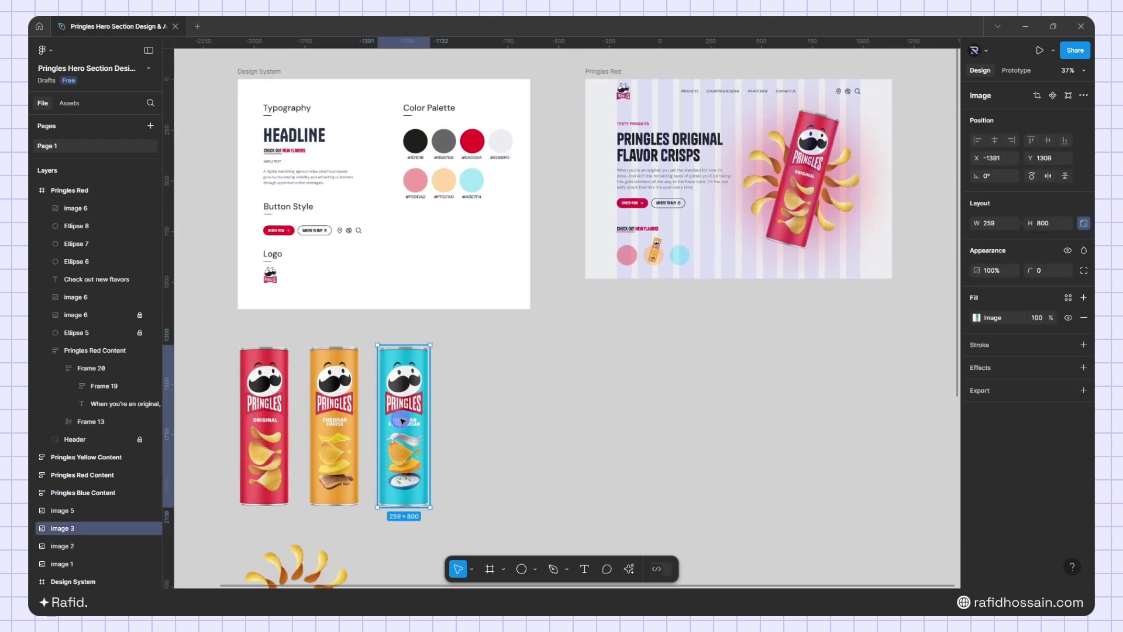
alt+drag(399, 419, 741, 396)
Rotate the copied blue can to -15° and resize it proportionally to a width of 40
scroll(896, 386, up, 2)
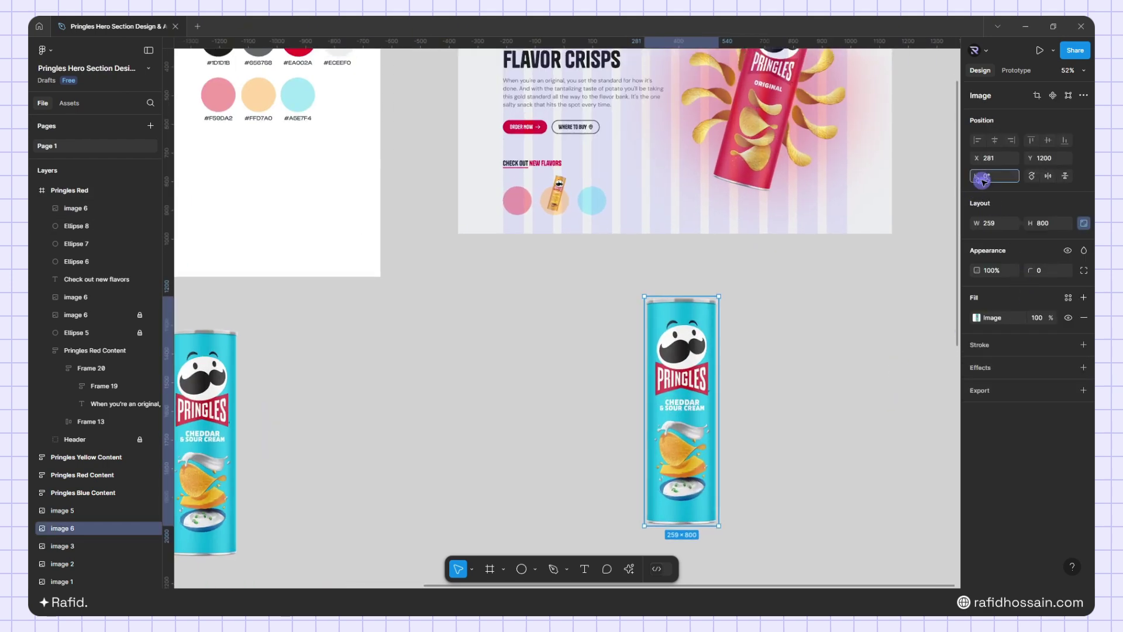
text(-15)
key(Return)
click(992, 271)
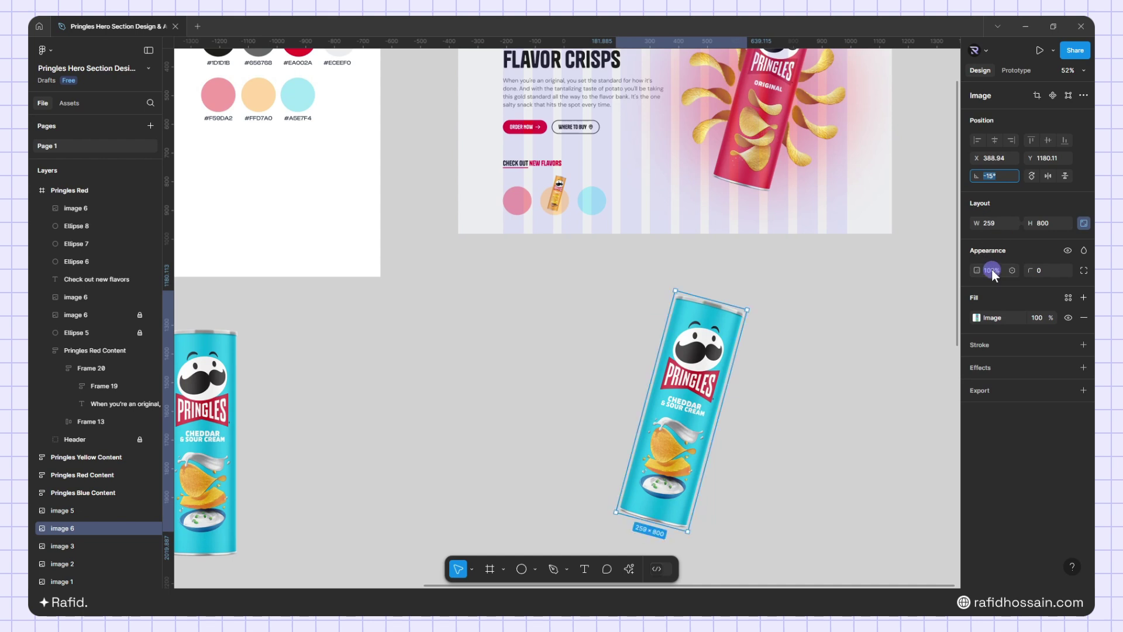
click(996, 224)
text(40)
key(Return)
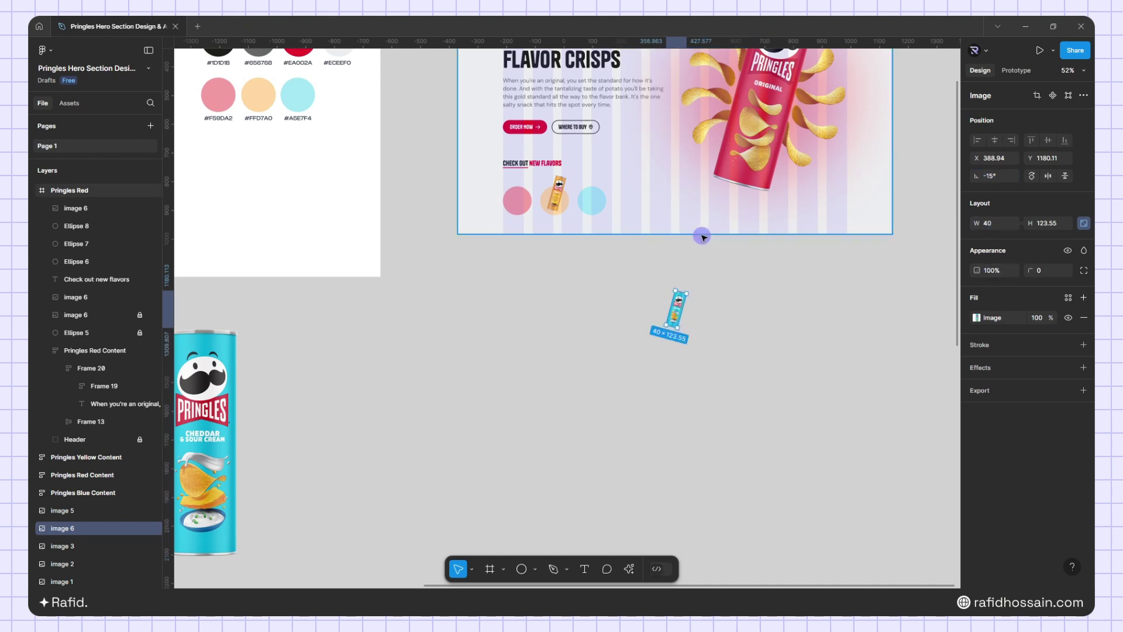
Place the small Cheddar & Sour Cream can over the blue circle in the Pringles Red frame
scroll(702, 233, up, 5)
drag(660, 375, 465, 188)
scroll(453, 171, up, 5)
drag(510, 275, 514, 300)
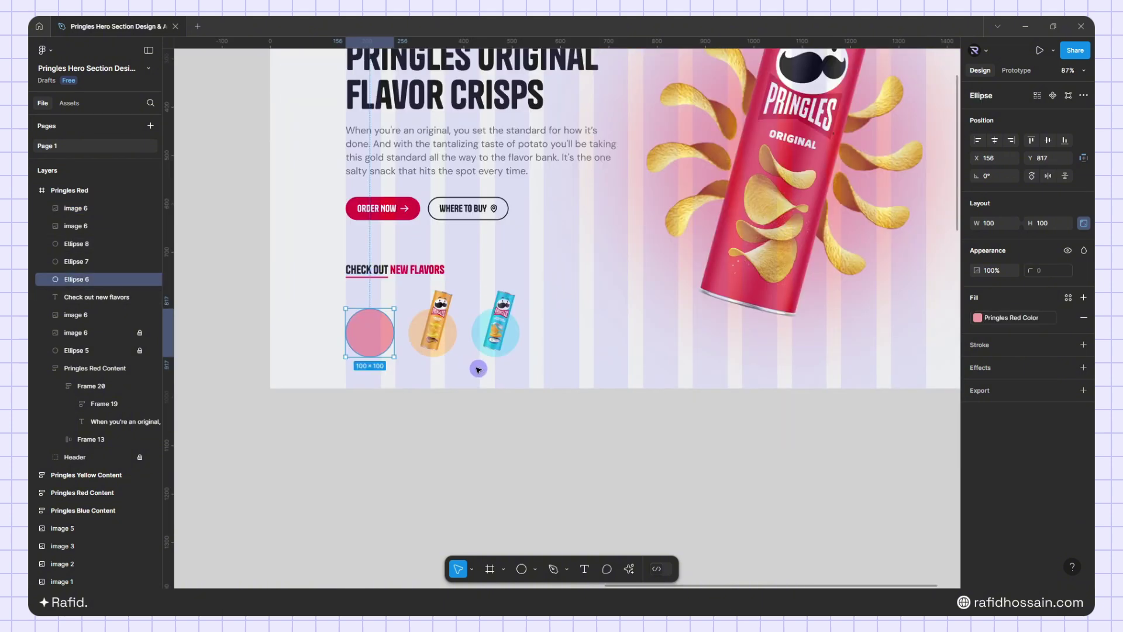
Move the three flavor circles and both small cans up together so the circles sit at Y 802
scroll(448, 379, up, 2)
drag(532, 368, 317, 325)
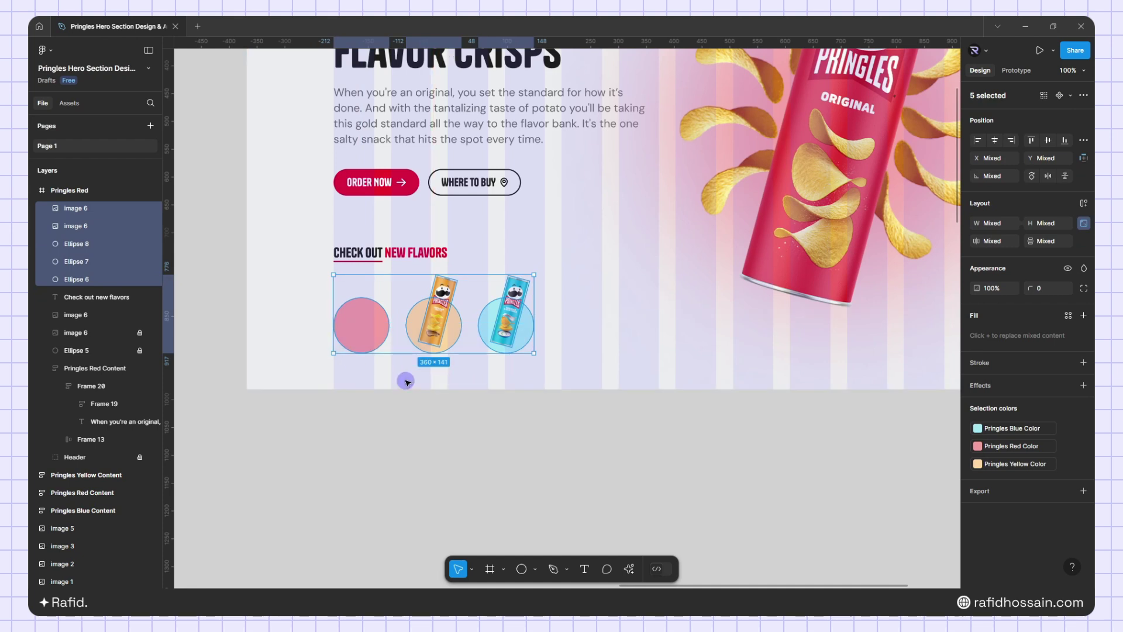
key(shift+Up)
key(alt)
key(Up)
key(Up)
key(Up)
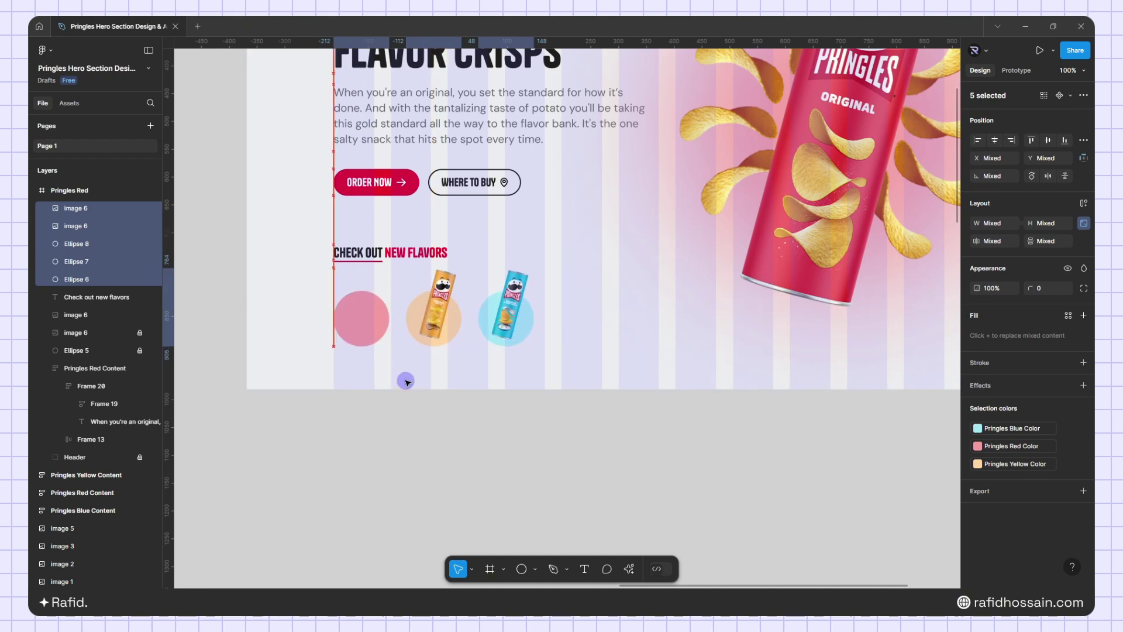
key(alt)
Move the Check out new flavors text up to widen the gap above the flavor circles
click(395, 374)
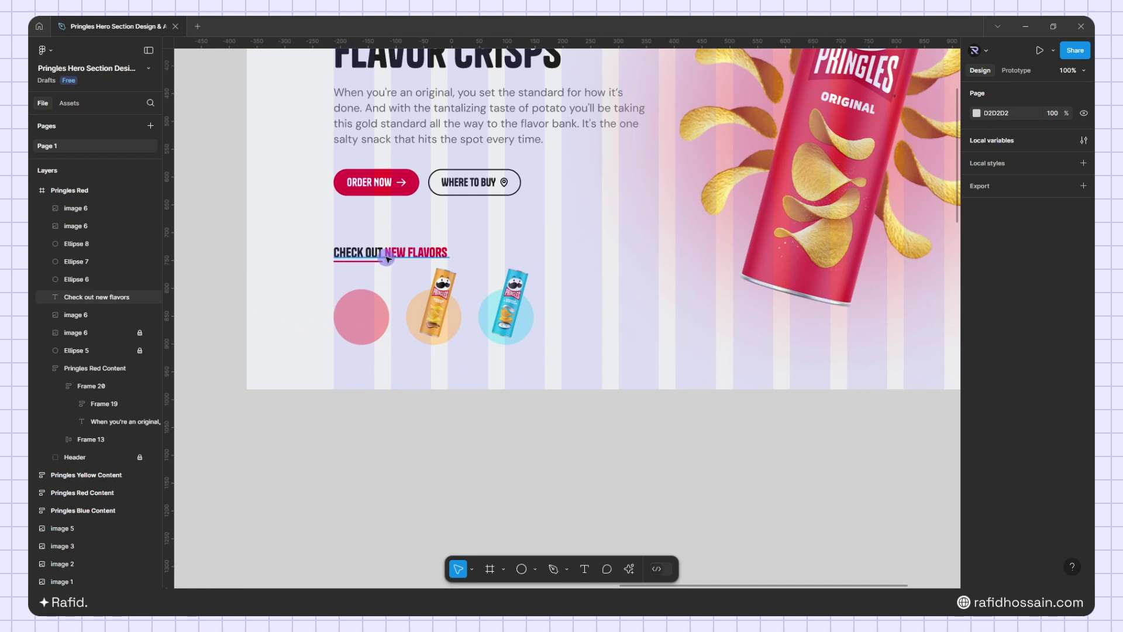
click(374, 256)
key(shift+Up)
key(shift+Up)
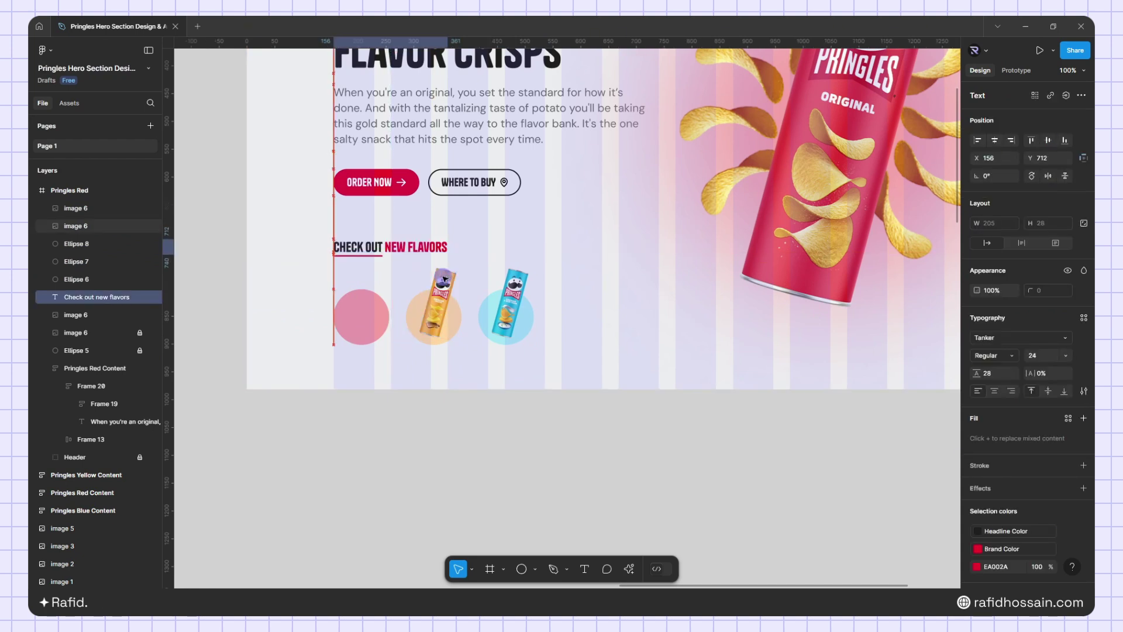
key(Up)
key(Up)
key(Up)
key(Up)
key(Up)
key(Up)
key(Up)
key(Up)
key(Up)
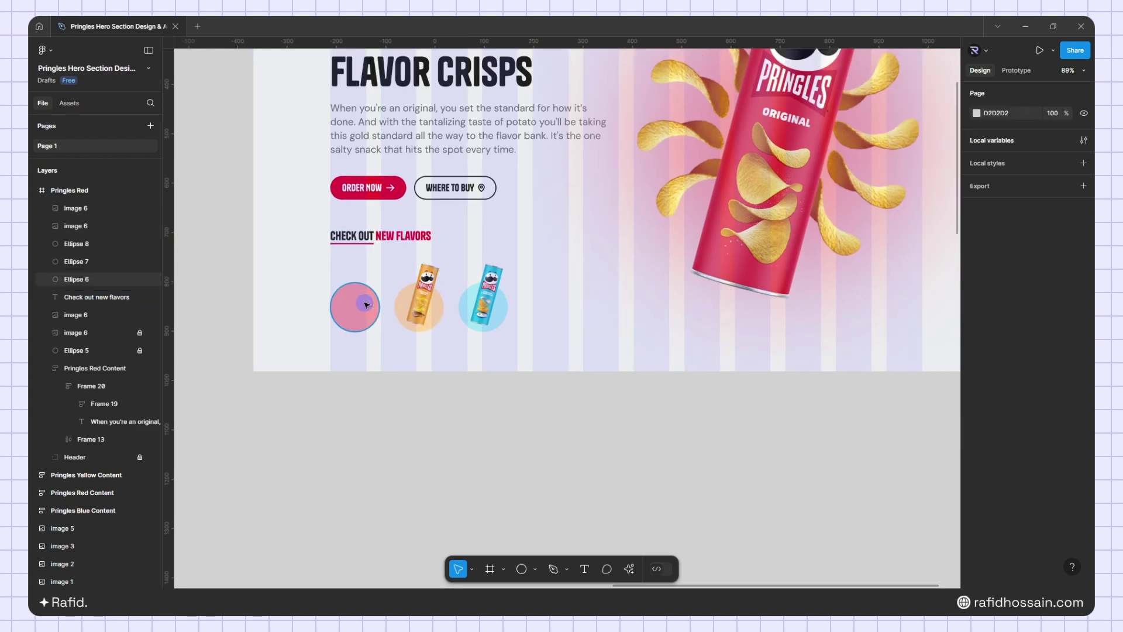
Group the small red circle with the large Pringles Original can
click(364, 304)
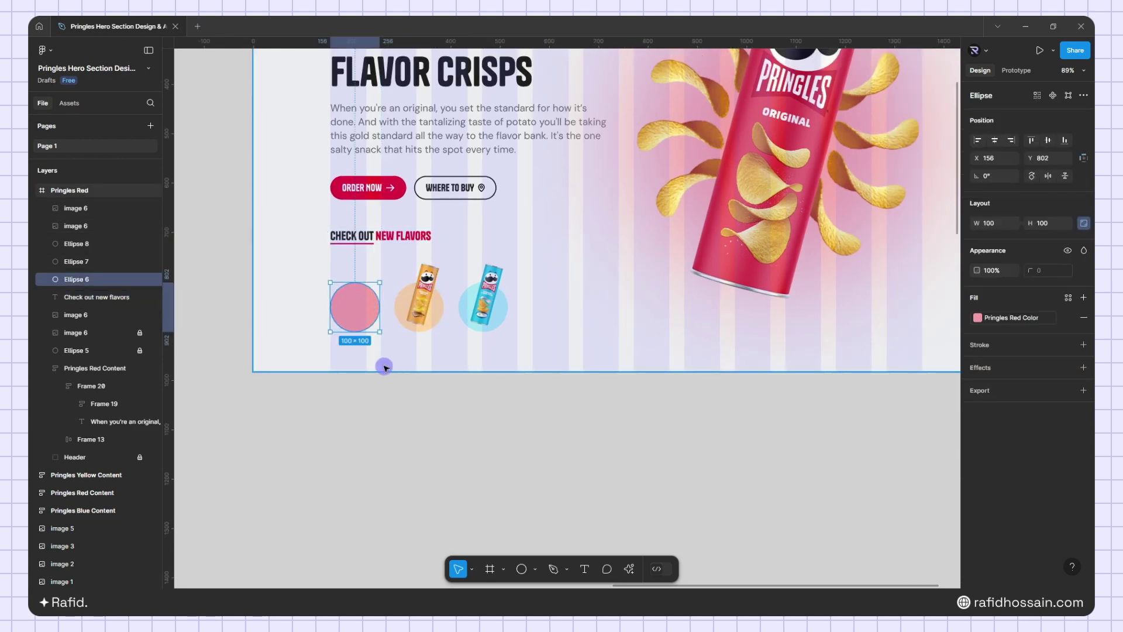
scroll(384, 370, down, 4)
shift+click(610, 283)
key(ctrl+g)
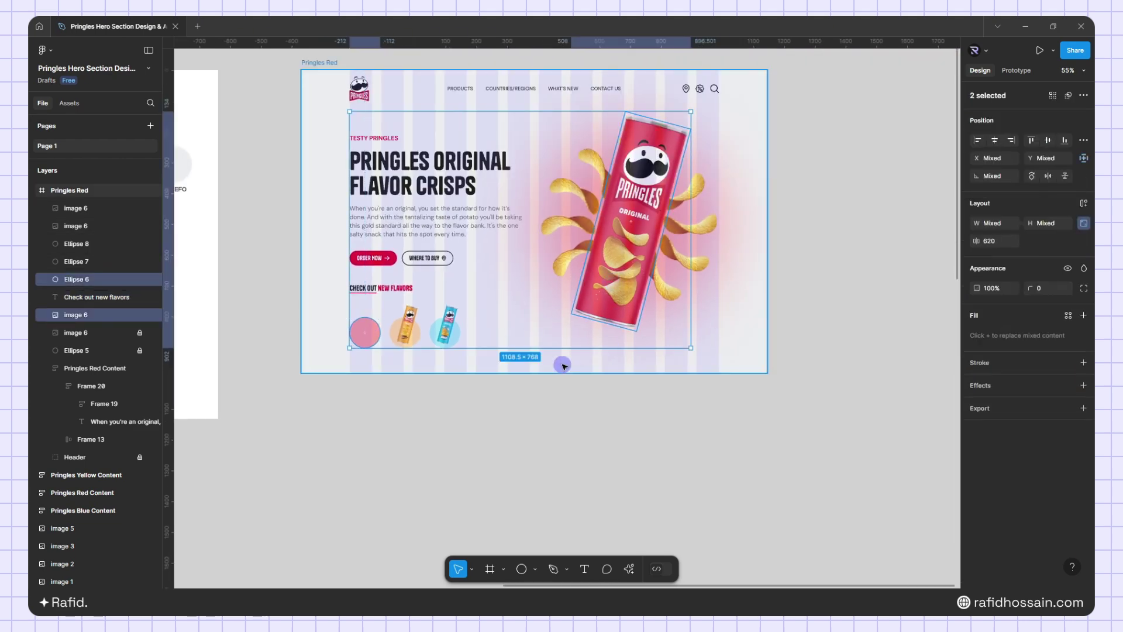
Group the small orange can with its yellow circle, and the small blue can with its blue circle
click(410, 328)
shift+click(393, 344)
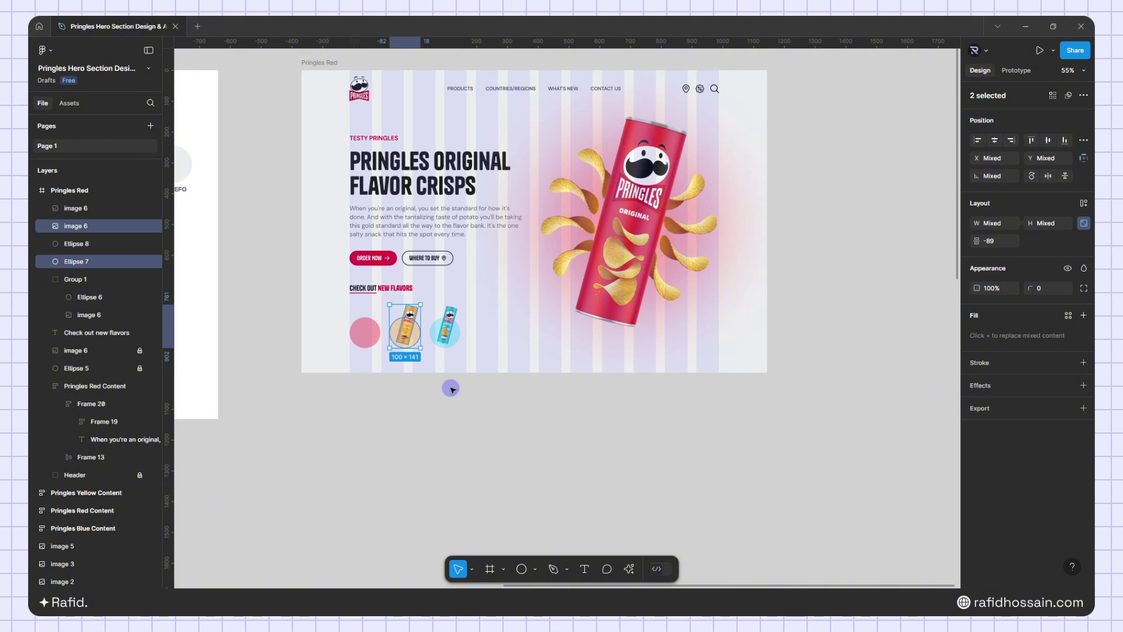
key(ctrl+g)
click(447, 323)
shift+click(455, 340)
key(ctrl+g)
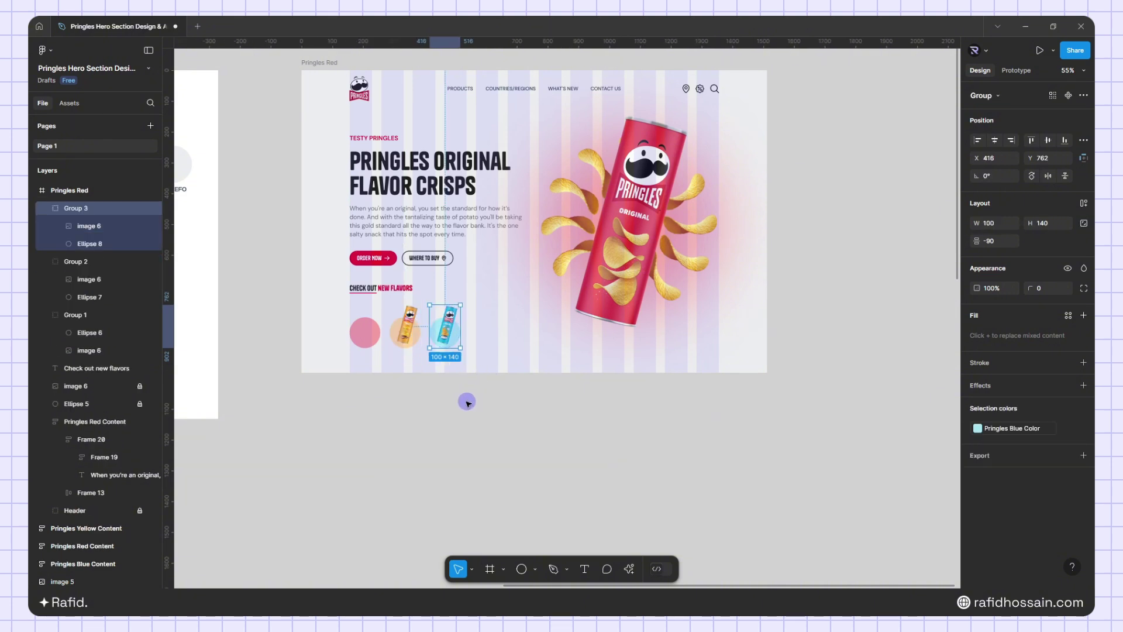
Duplicate the Pringles Red frame beside the original and rename the copy as Pringles Yellow
click(470, 408)
scroll(471, 408, down, 3)
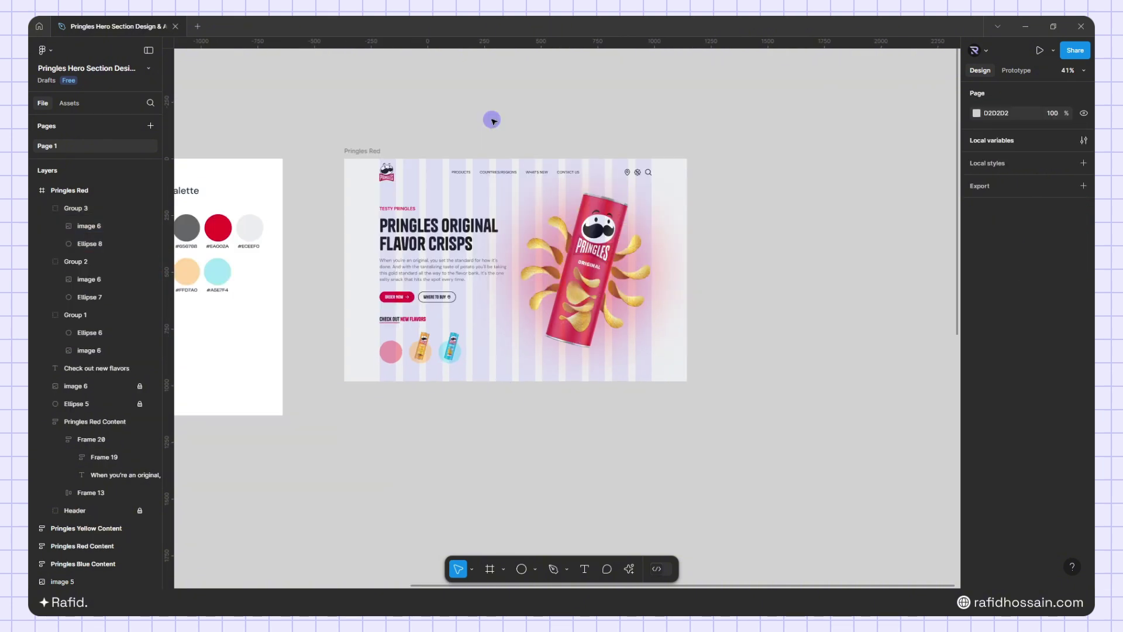
scroll(433, 122, down, 3)
click(401, 138)
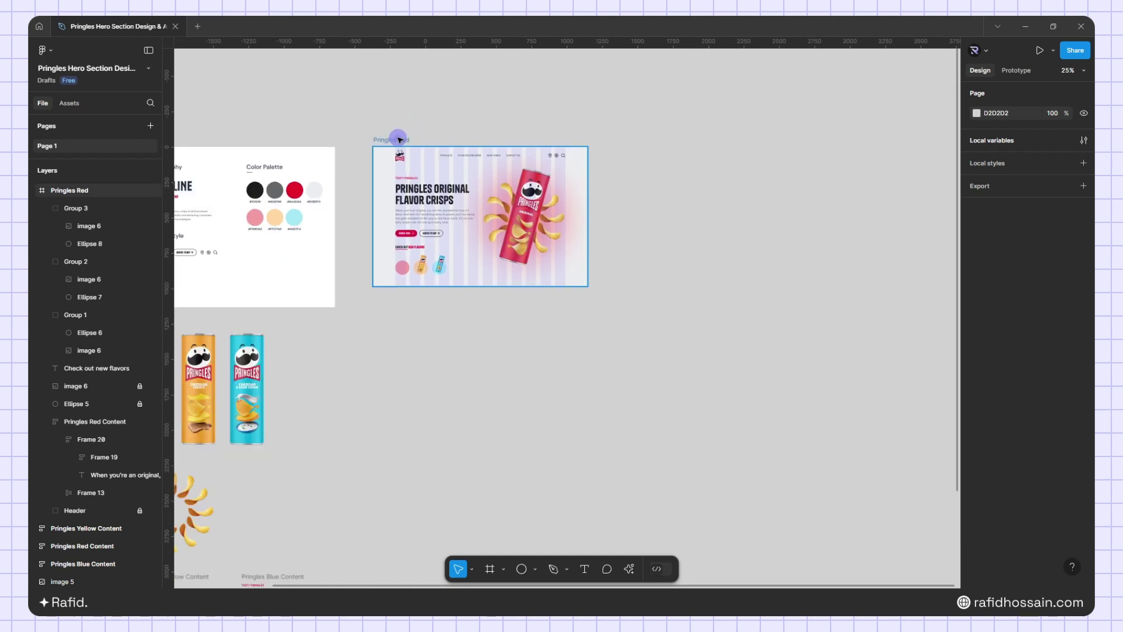
key(ctrl+d)
scroll(739, 143, up, 3)
scroll(738, 142, up, 2)
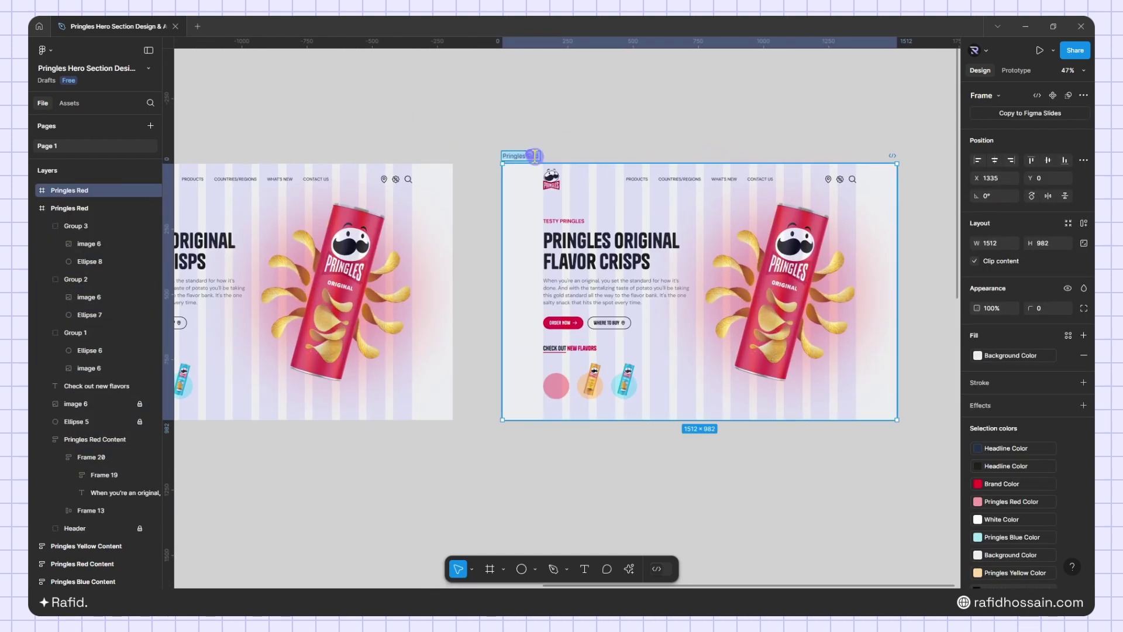
scroll(816, 207, down, 3)
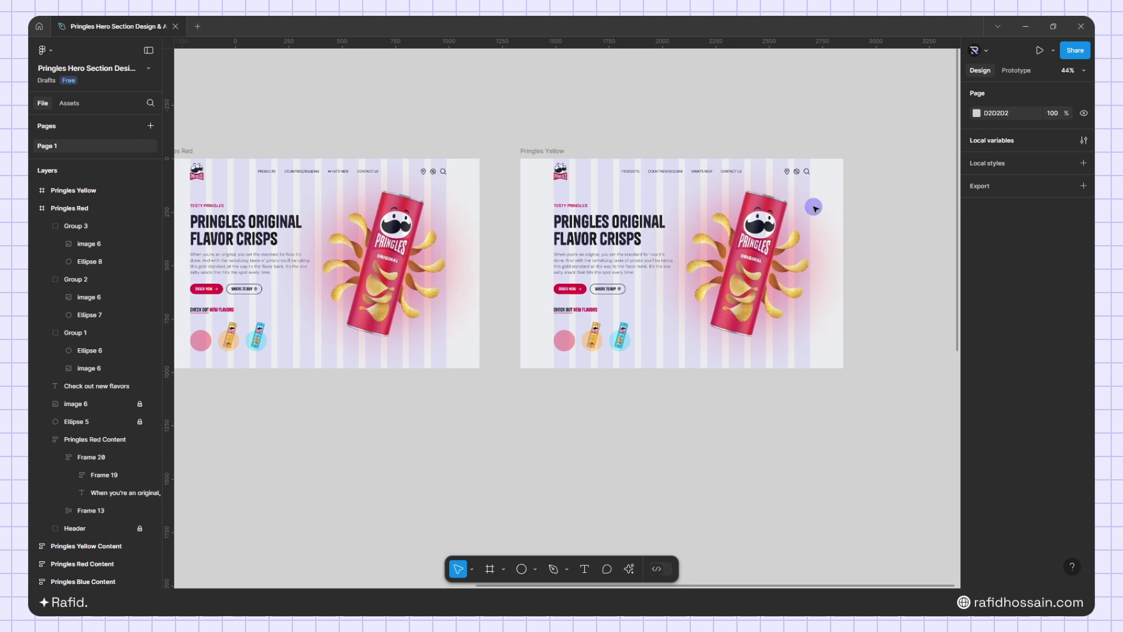
Resize the large red can in the Pringles Yellow frame proportionally to a width of 40
scroll(866, 234, up, 4)
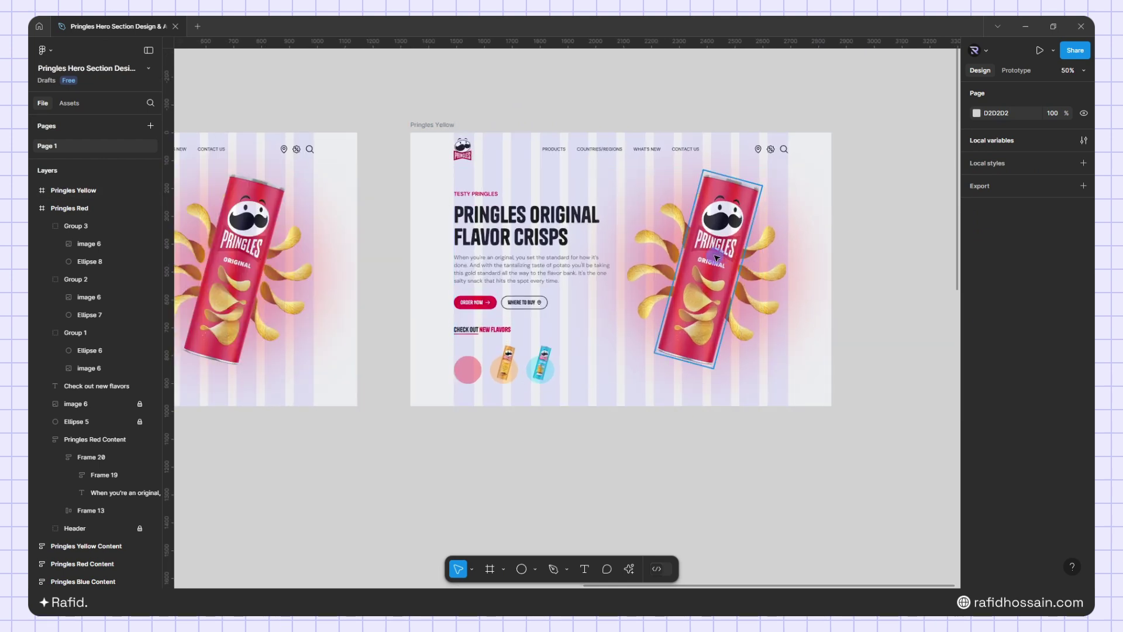
ctrl+click(716, 258)
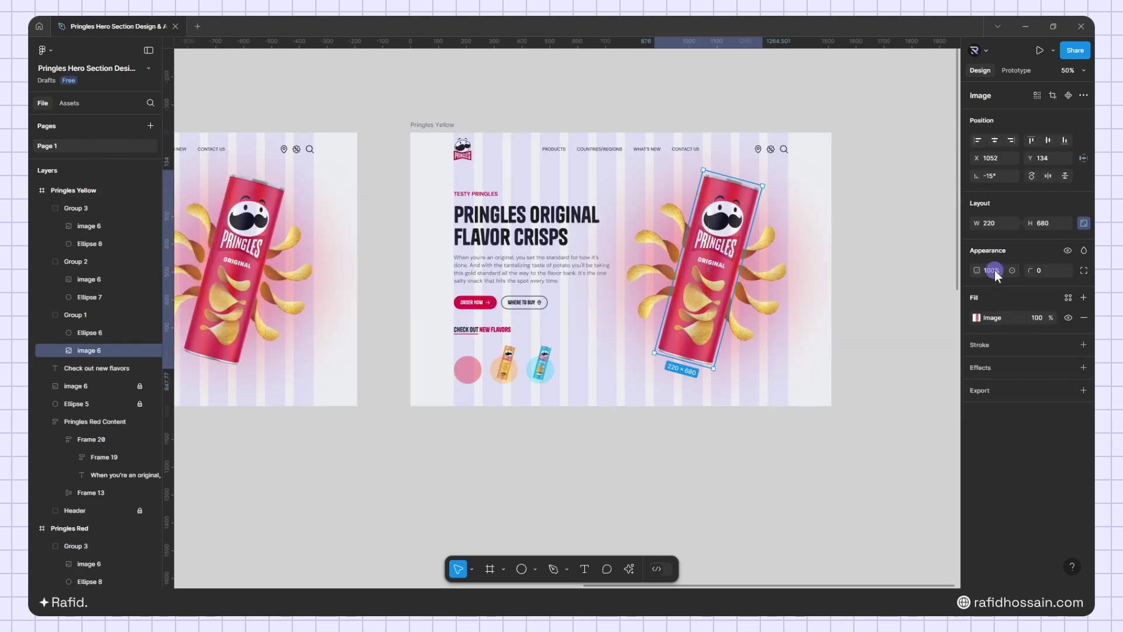
text(40)
key(Return)
scroll(721, 284, up, 1)
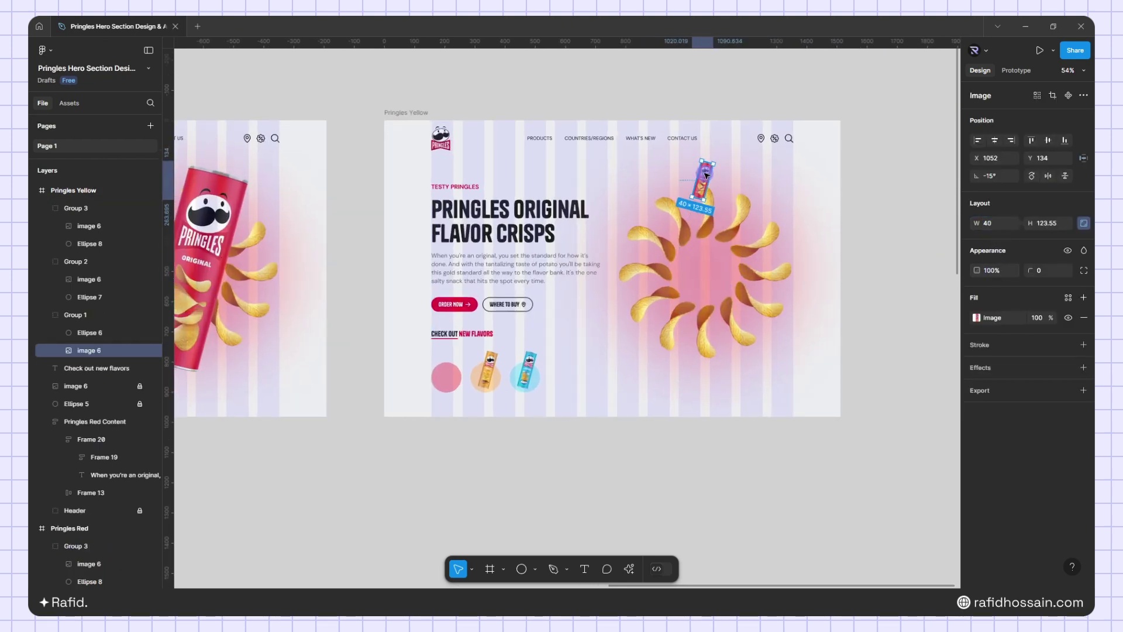
Place the small red can over the red circle at X 209.98, Y 761, and bring it in front of the circle
drag(702, 183, 453, 363)
scroll(448, 377, up, 4)
key(ctrl+])
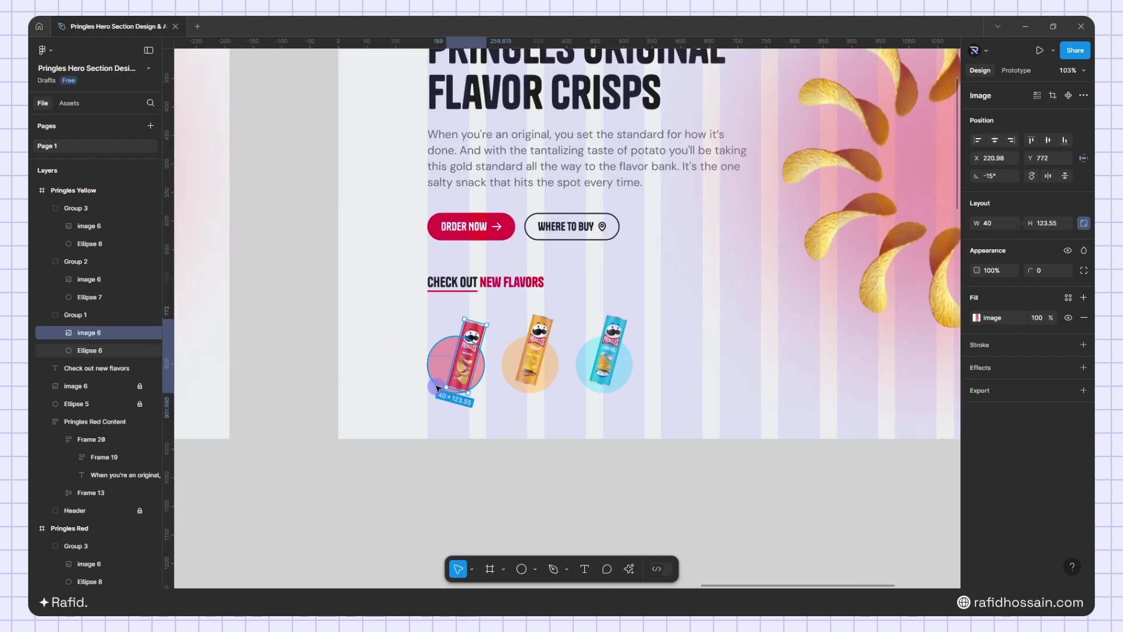
scroll(421, 386, up, 4)
key(alt)
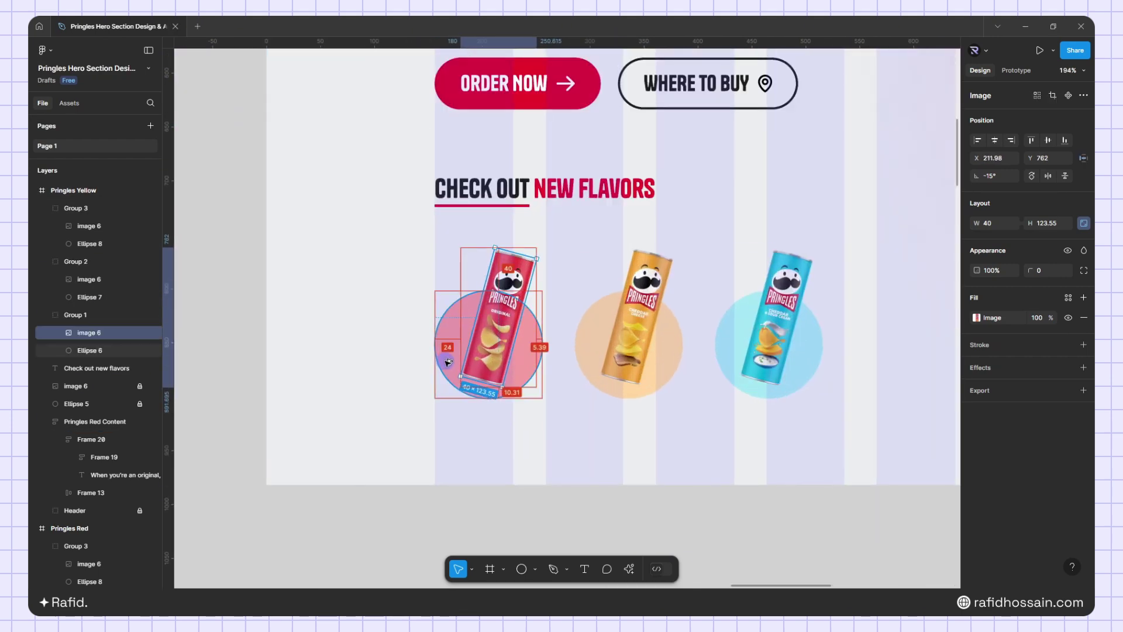
key(Left)
key(Left)
key(Up)
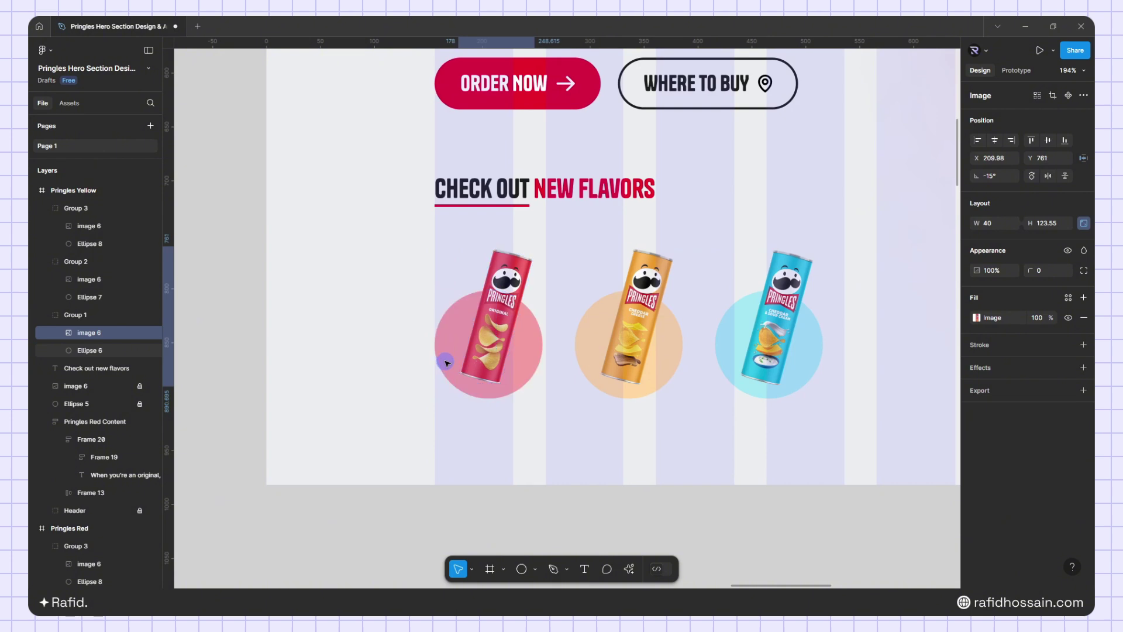
key(Escape)
scroll(426, 419, down, 5)
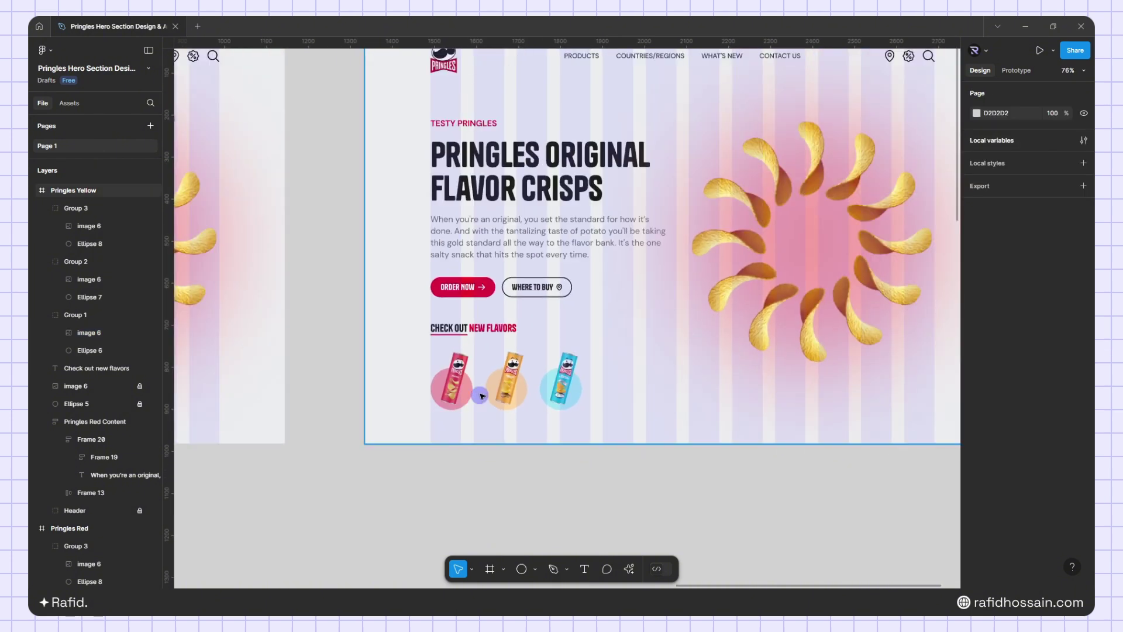
Move the small orange can from its circle to the ring of chips and resize it proportionally to a width of 220
click(480, 396)
scroll(480, 396, down, 3)
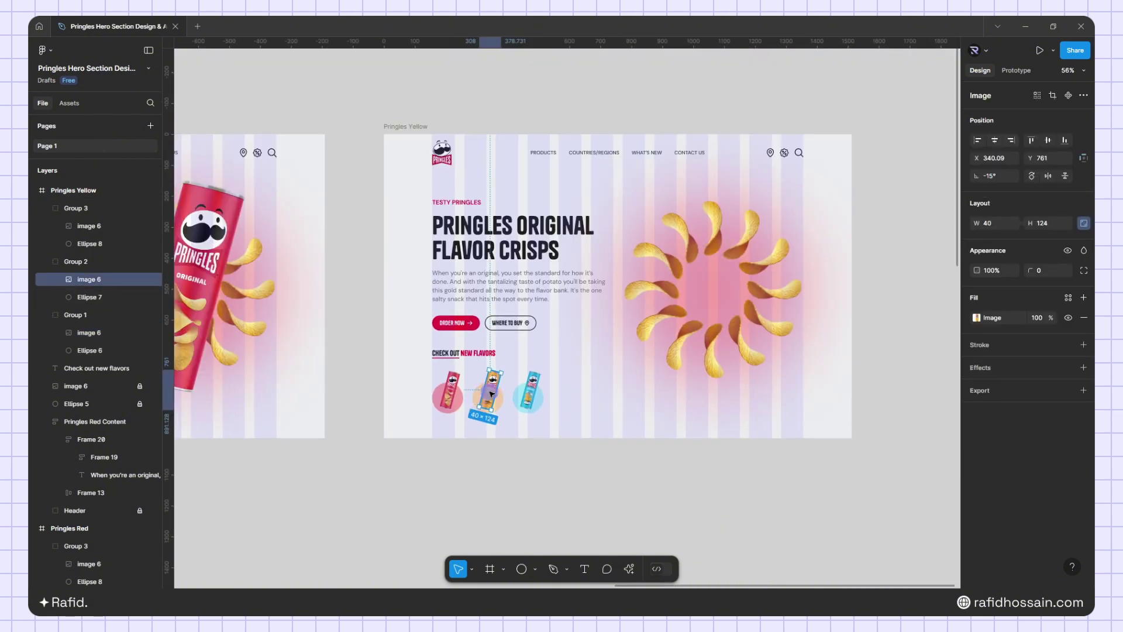
drag(491, 394, 722, 287)
click(987, 224)
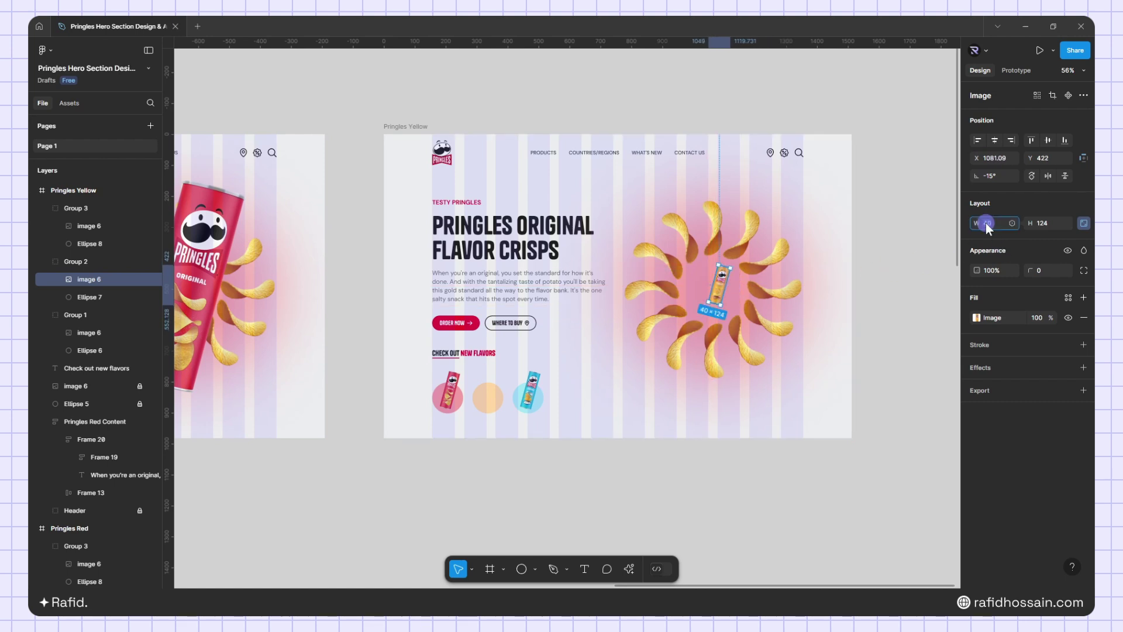
text(220)
key(Return)
Reposition the enlarged Cheddar Cheese can over the ring of chips and align its vertical center
scroll(818, 241, up, 3)
drag(702, 404, 678, 294)
click(1048, 141)
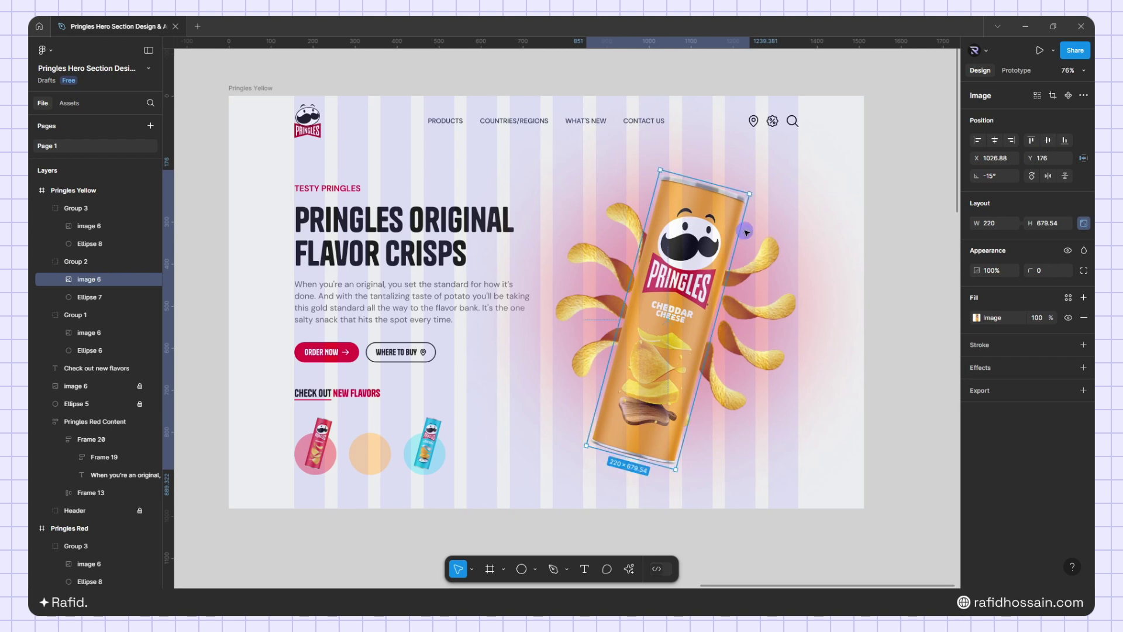
Nudge the large Cheddar Cheese can horizontally to X 1047.88 in the Pringles Yellow frame
key(Right)
key(shift+Right)
key(shift+Right)
key(shift+Return)
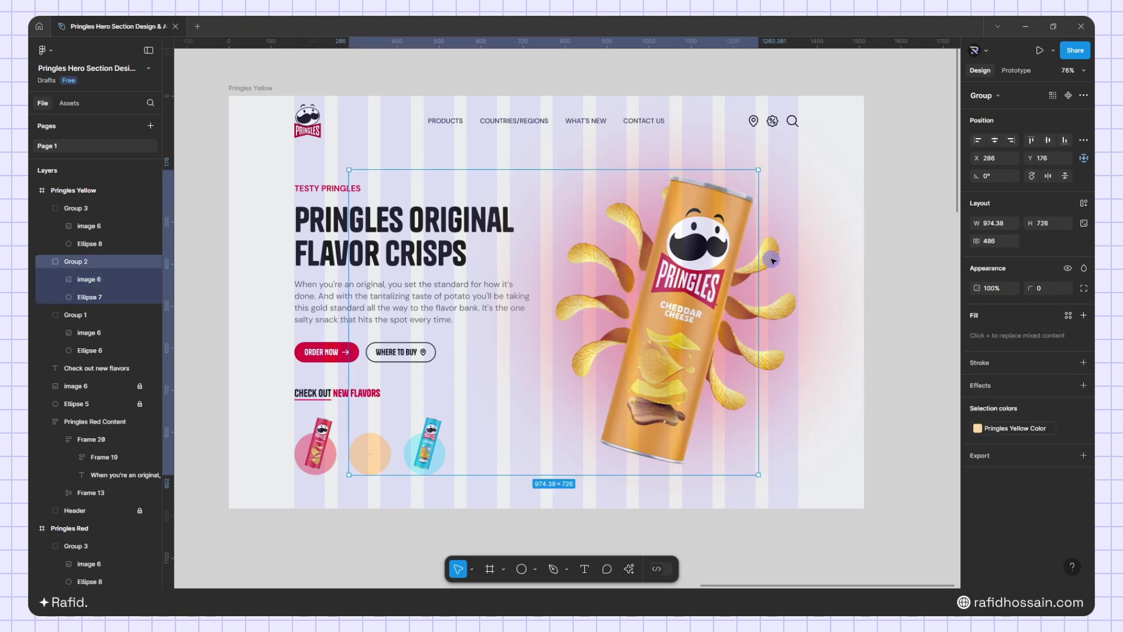
Change the fill of the blurred glow ellipse behind the Cheddar Cheese can to Pringles Yellow Color
click(251, 88)
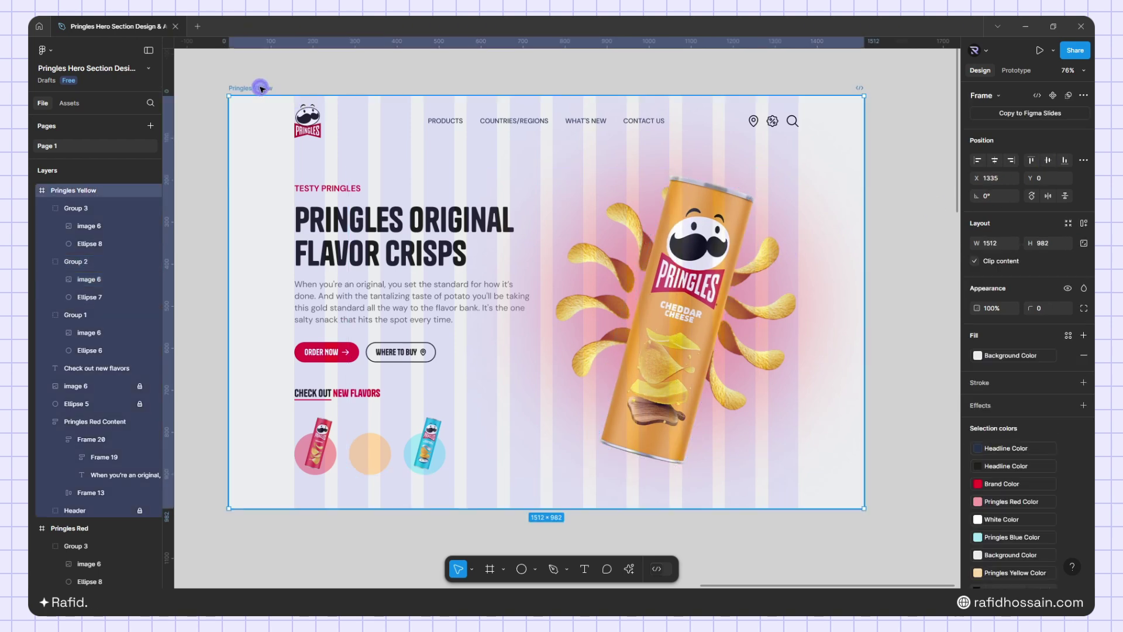
click(85, 403)
click(978, 318)
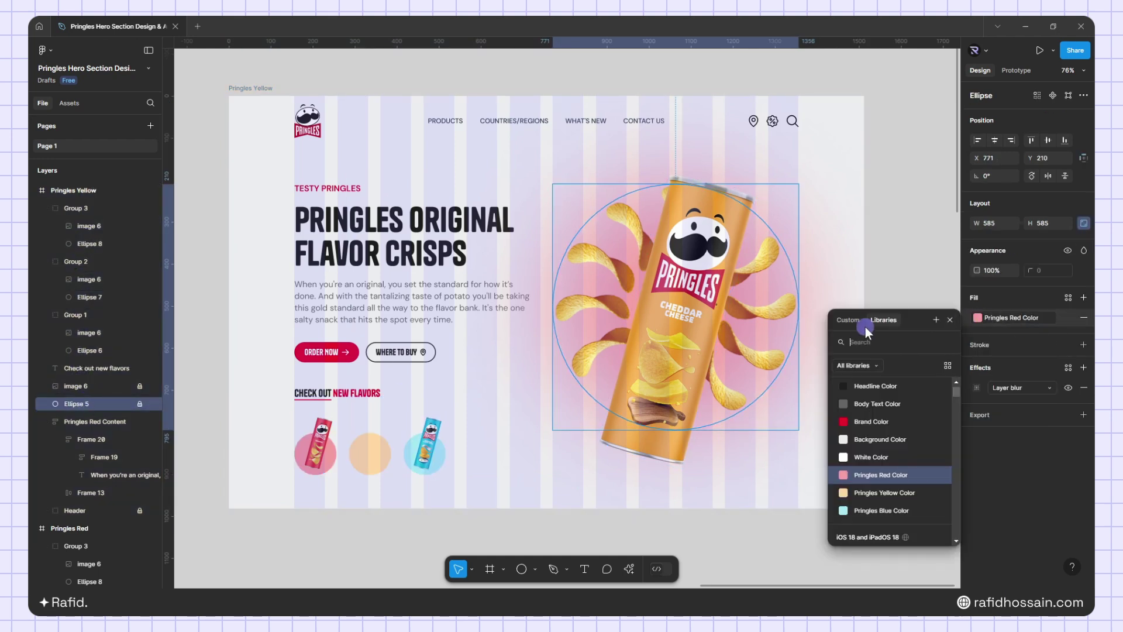
click(866, 493)
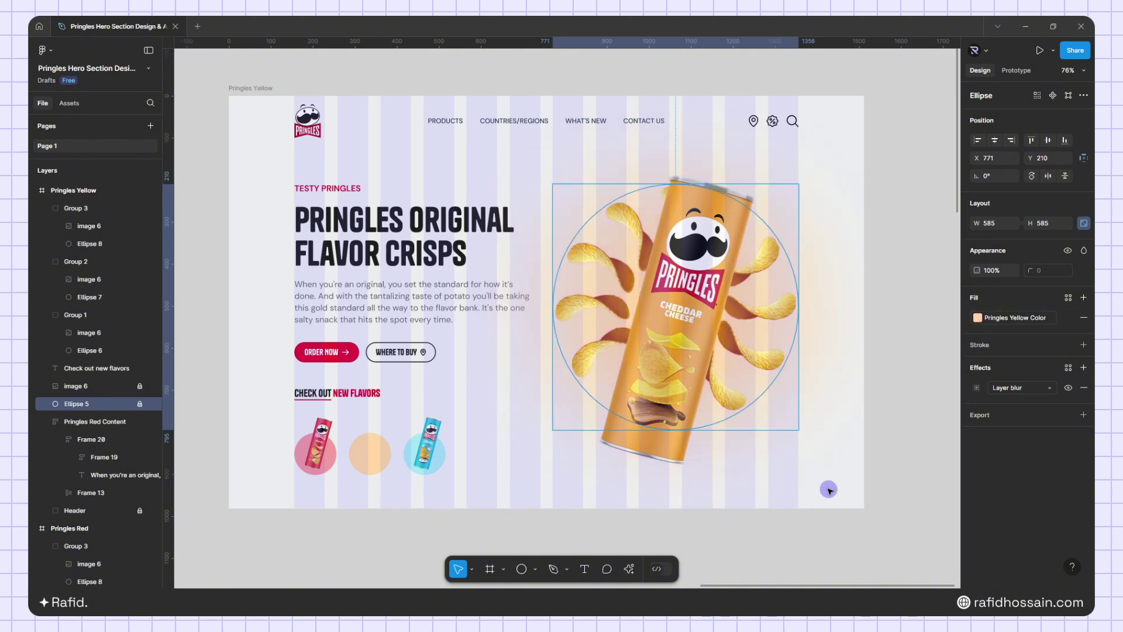
click(759, 477)
Raise the large Cheddar Cheese can in the Pringles Yellow frame to Y 134
scroll(783, 255, down, 4)
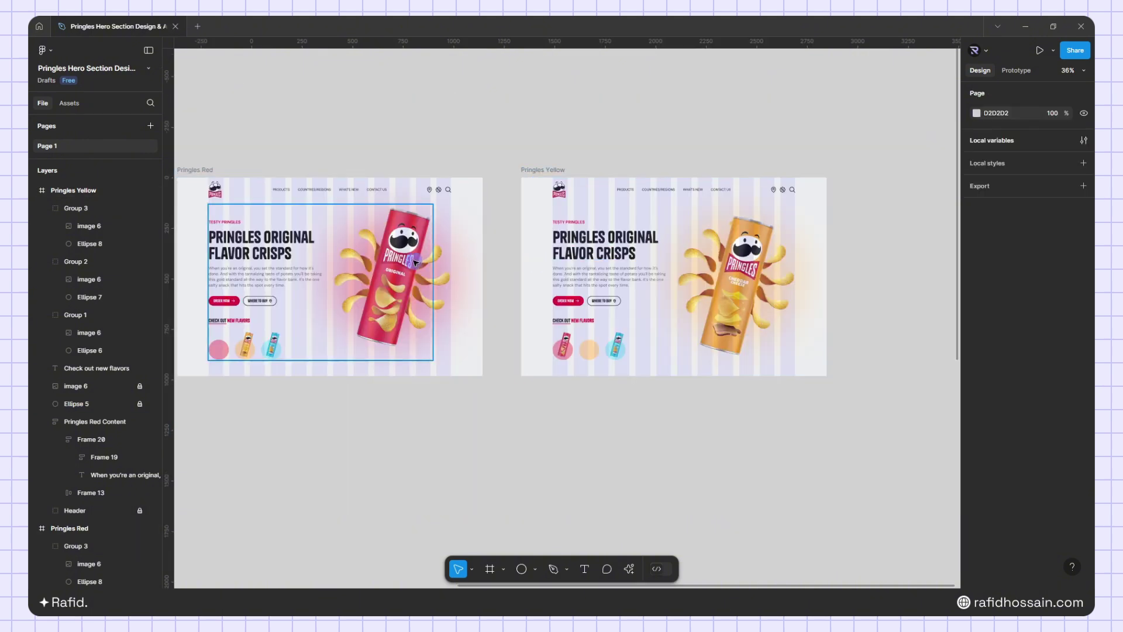
scroll(769, 263, up, 1)
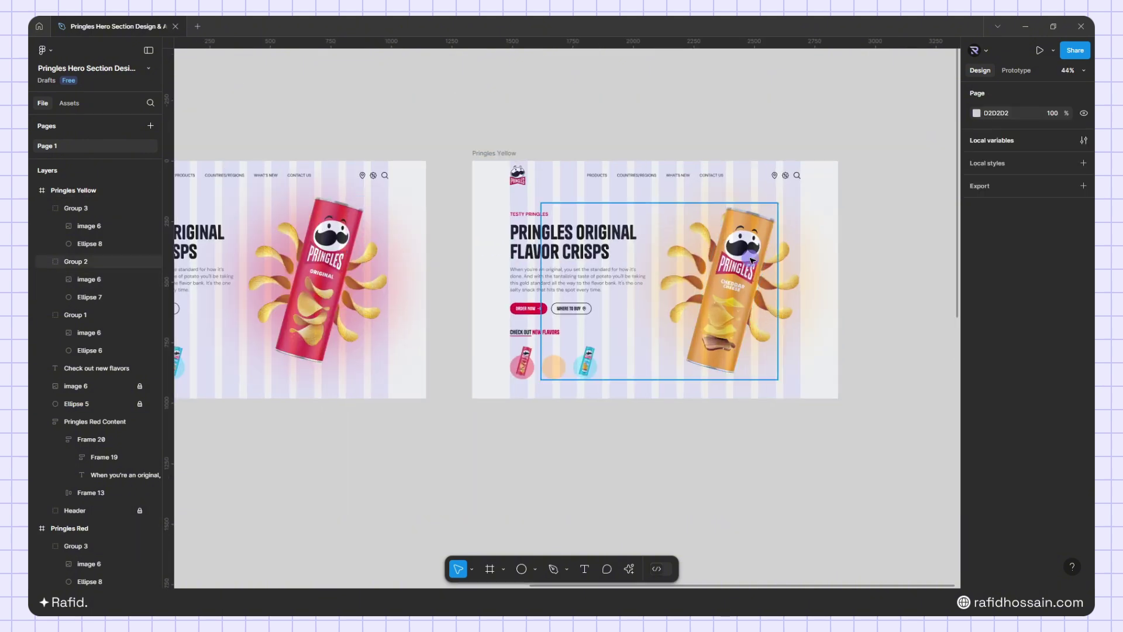
ctrl+click(335, 242)
ctrl+click(738, 246)
key(shift+Up)
key(shift+Up)
key(shift+Up)
key(shift+Up)
key(Up)
key(Up)
key(Up)
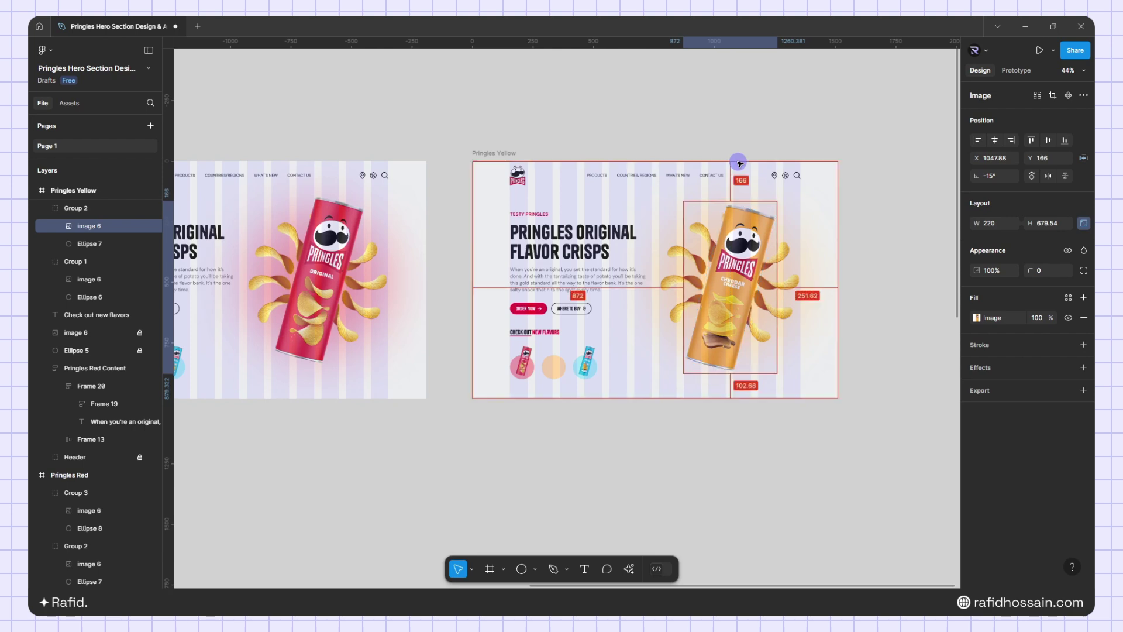
key(Escape)
Duplicate the Pringles Yellow frame alongside the original at X 3038 and rename the copy Pringles Blue
scroll(607, 358, down, 2)
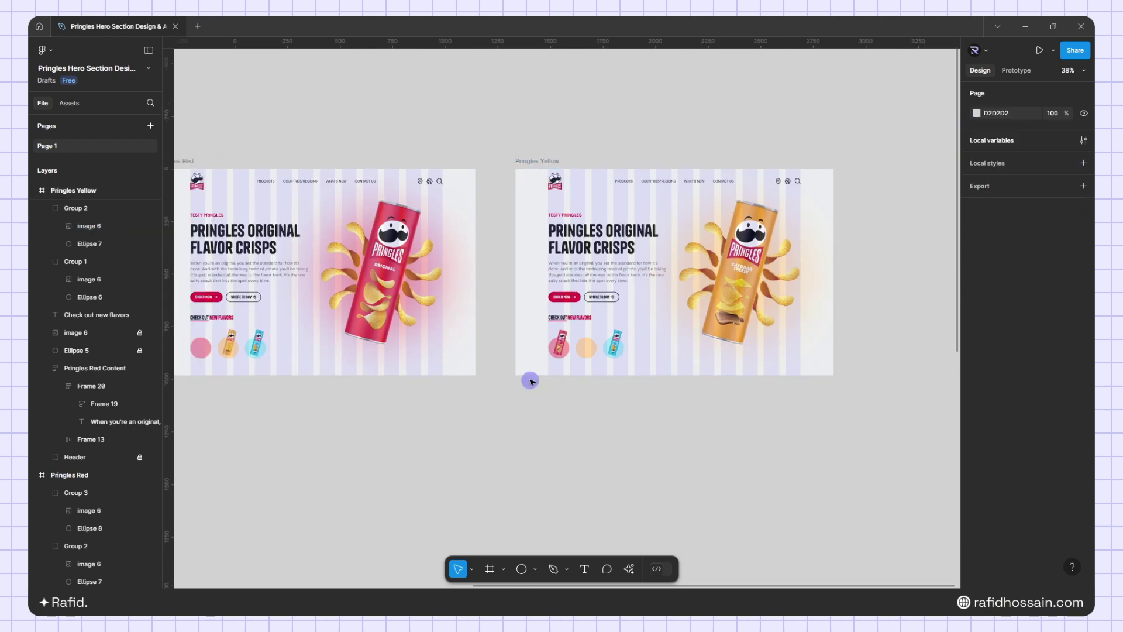
scroll(537, 382, down, 2)
scroll(506, 366, down, 3)
scroll(643, 411, up, 3)
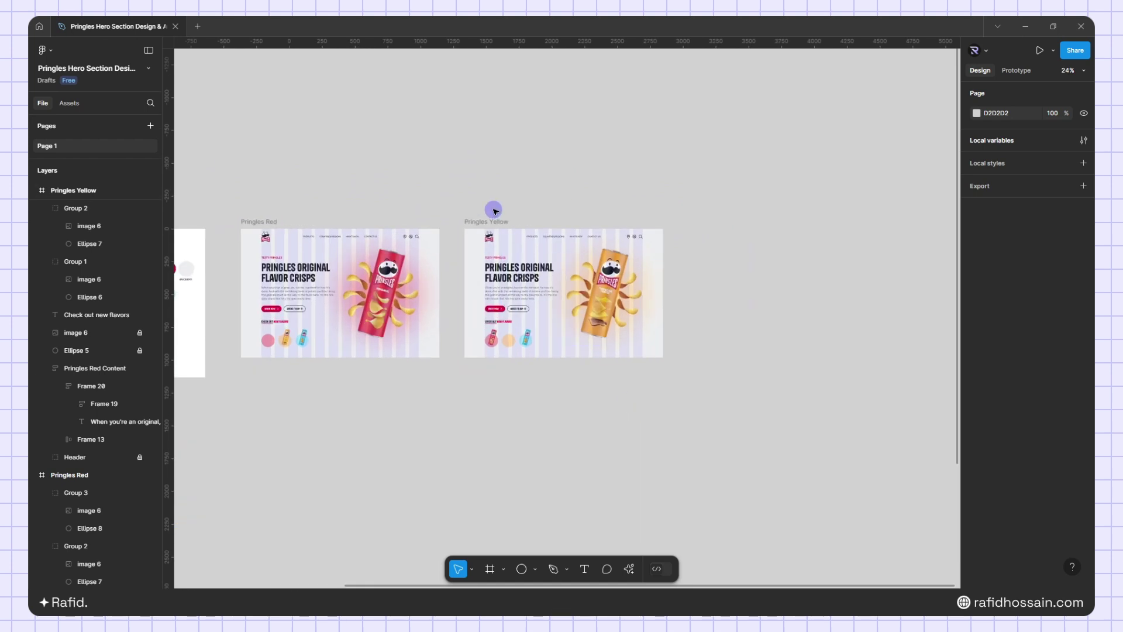
click(492, 222)
alt+drag(593, 228, 816, 227)
scroll(815, 225, up, 3)
drag(815, 226, 658, 214)
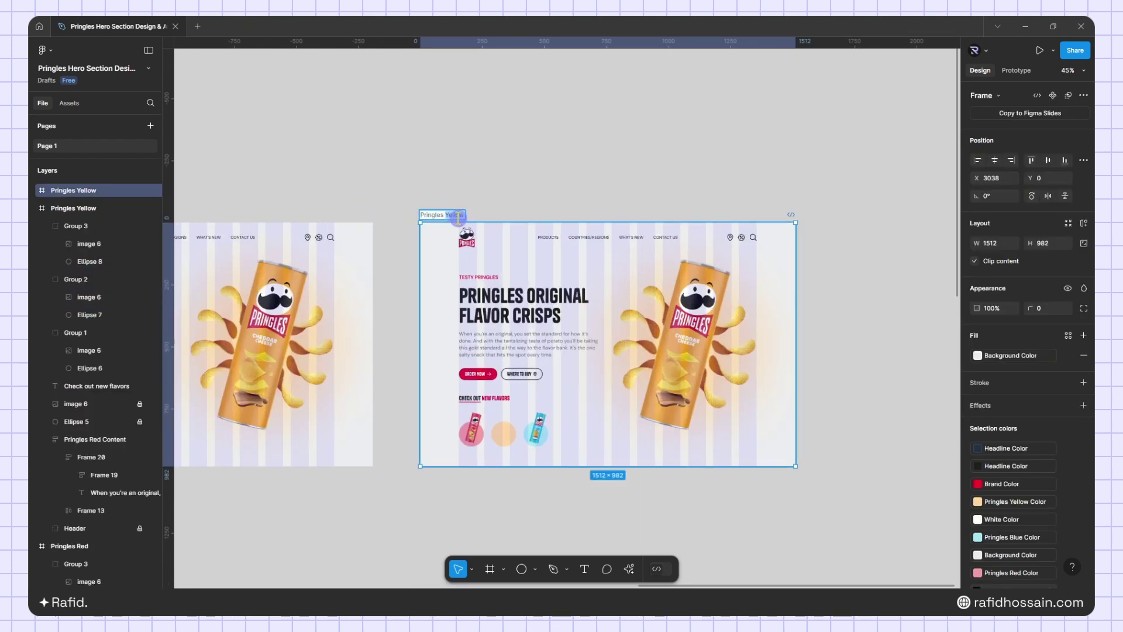
text(Blue)
key(Return)
Resize the large orange can in the Pringles Blue frame proportionally to a width of 40
scroll(574, 291, up, 2)
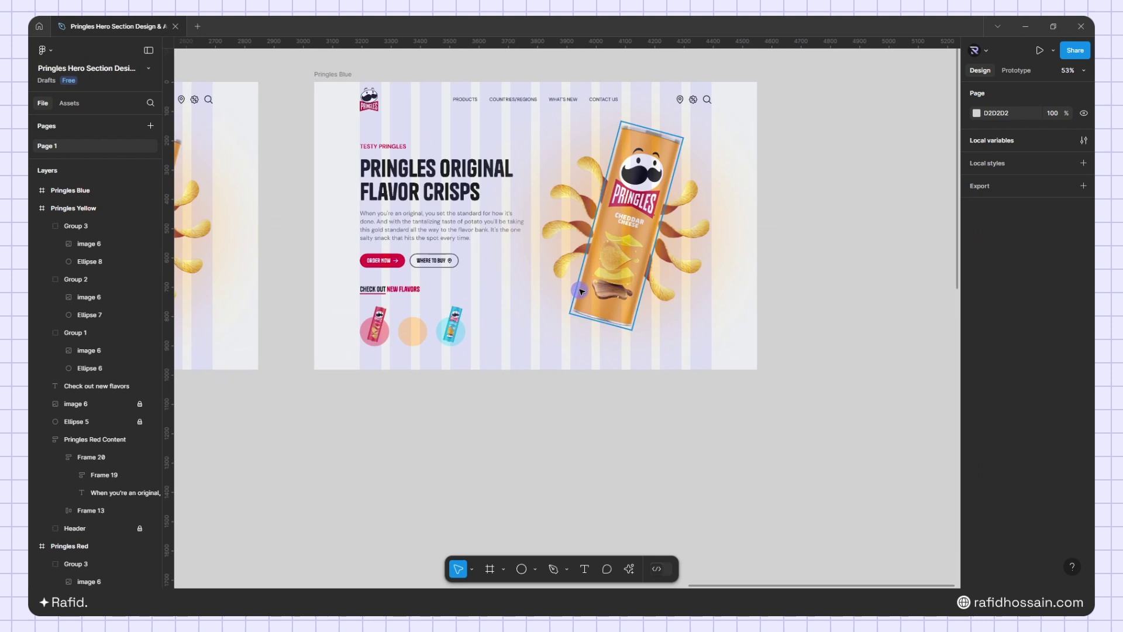
scroll(606, 256, up, 1)
ctrl+click(634, 238)
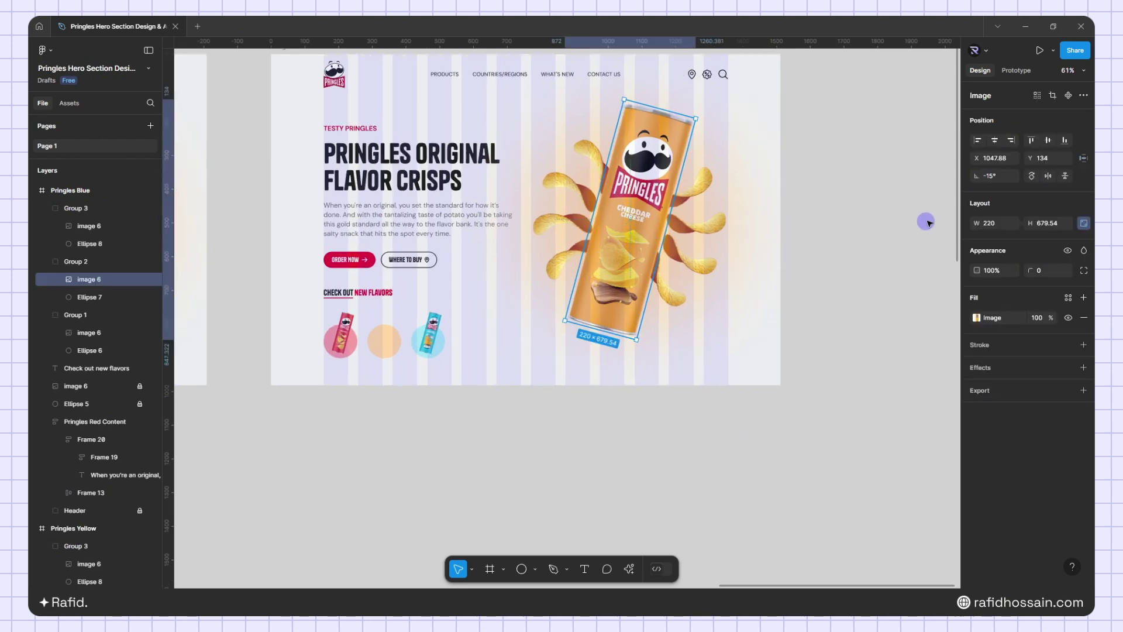
text(40)
key(Return)
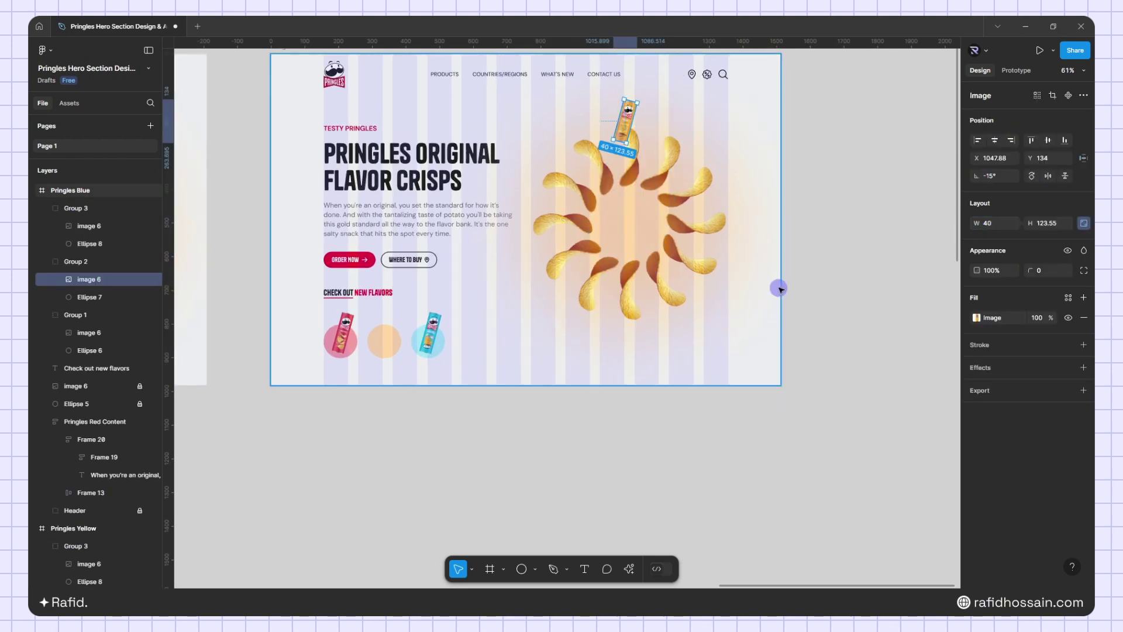
Place the shrunken orange can over the orange circle at X 339.98, Y 762, in line with the other small cans
scroll(688, 233, down, 1)
drag(634, 126, 413, 325)
scroll(364, 337, up, 6)
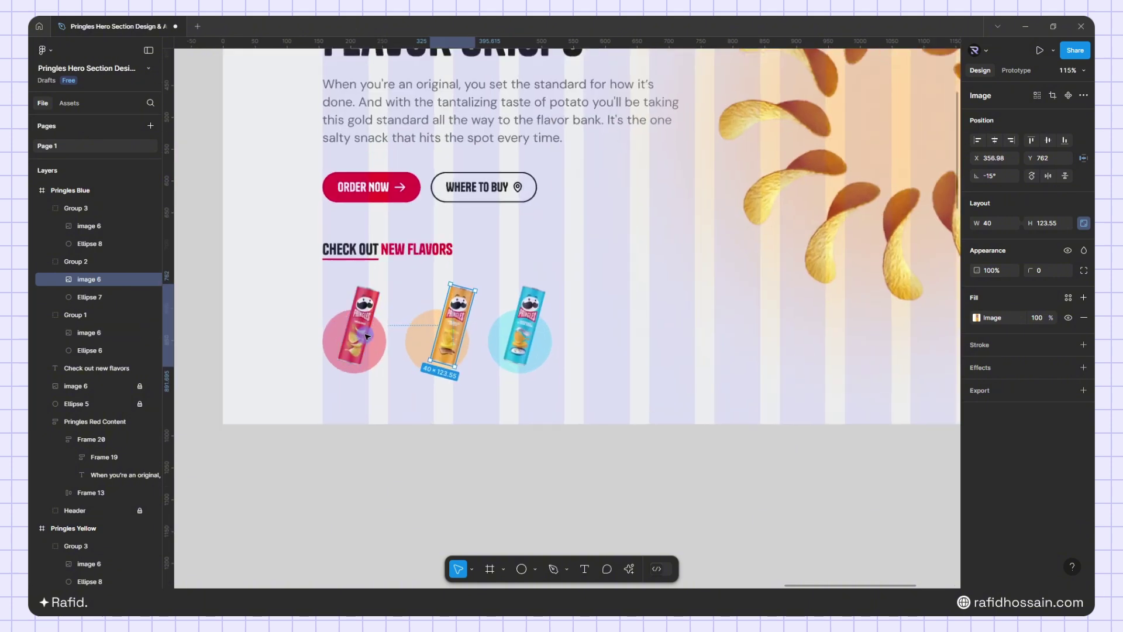
drag(492, 328, 477, 327)
key(Down)
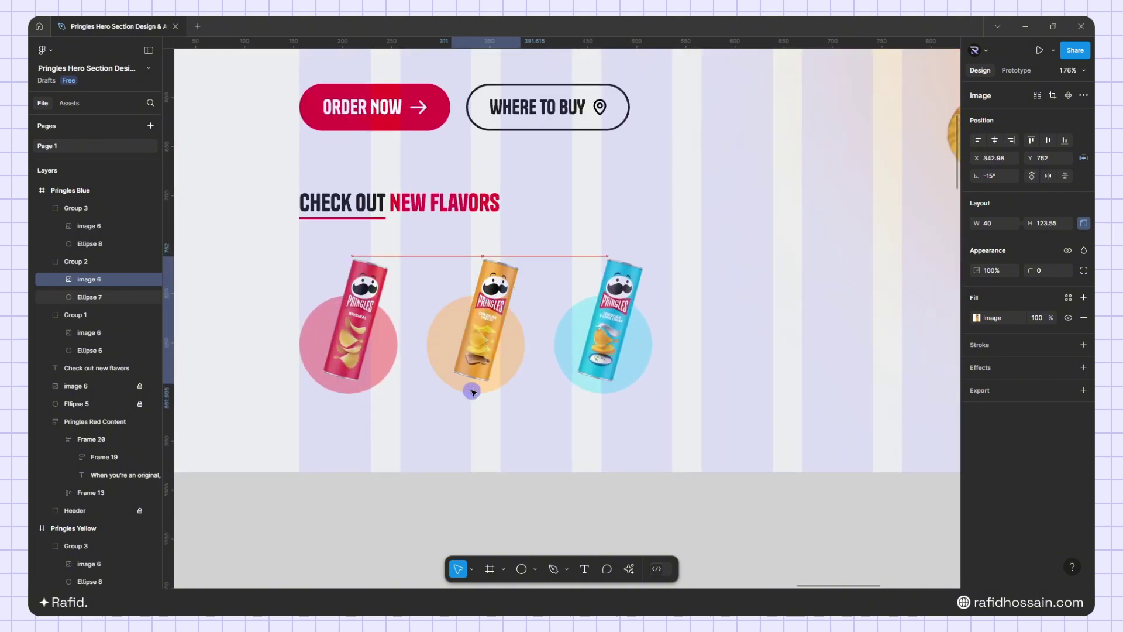
key(Left)
key(Left)
key(Left)
key(Left)
key(alt)
key(Left)
key(Right)
key(Right)
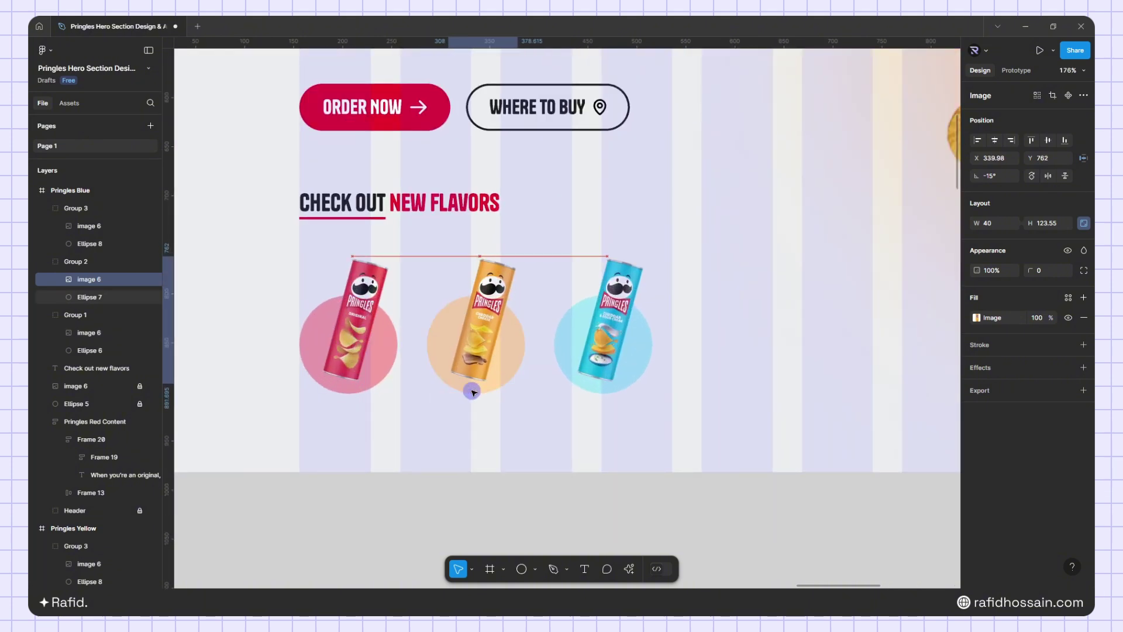
click(410, 391)
Move the small blue can from its circle to the ring of chips and resize it proportionally to a width of 220
scroll(460, 417, down, 6)
scroll(683, 407, up, 2)
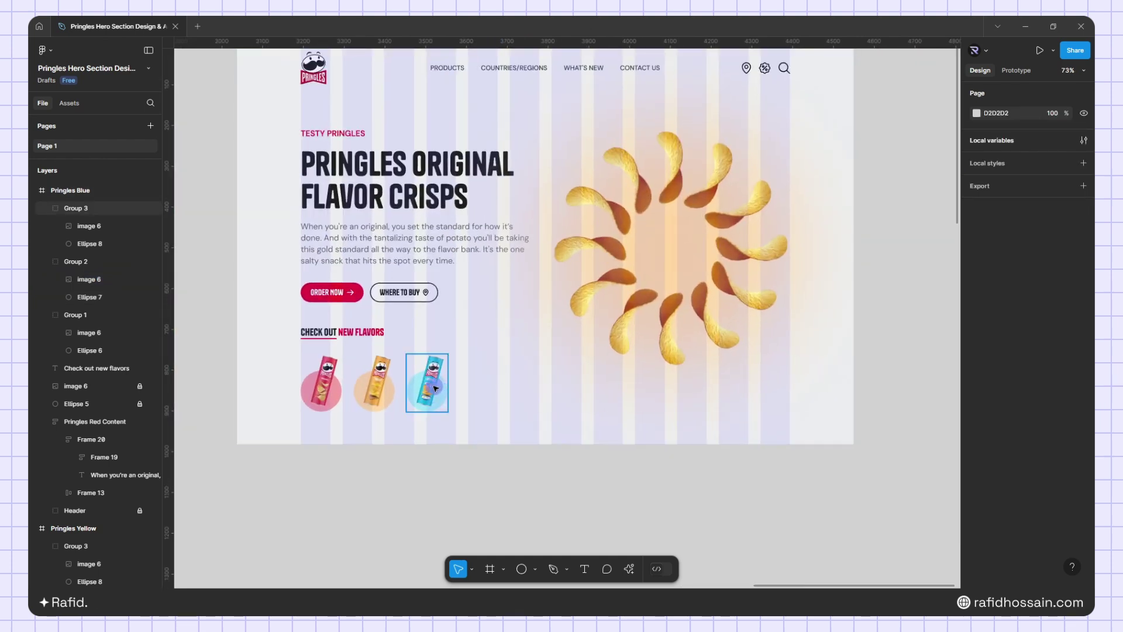
double_click(435, 388)
drag(434, 383, 670, 246)
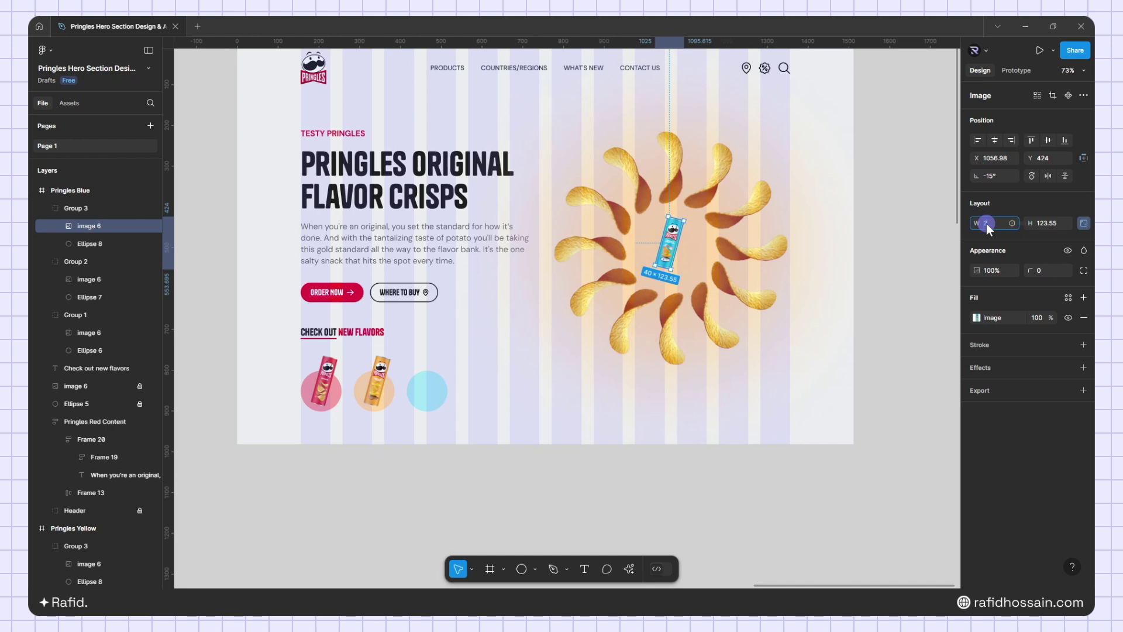
click(986, 223)
text(220)
key(Return)
Reposition the enlarged Cheddar & Sour Cream can over the ring of chips and align its vertical center
scroll(574, 339, down, 3)
drag(661, 335, 653, 250)
click(1048, 140)
key(alt)
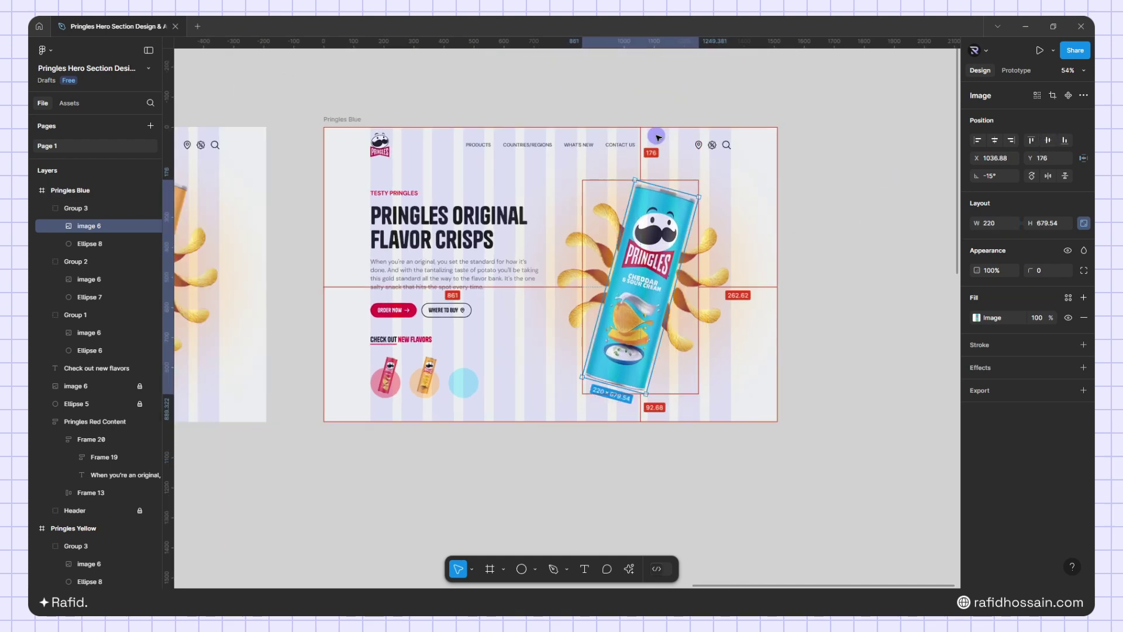
Nudge the large blue can to X 1048.88, Y 134 in the Pringles Blue frame
key(shift+Up)
key(shift+Up)
key(shift+Up)
key(shift+Up)
key(Up)
key(Up)
key(alt)
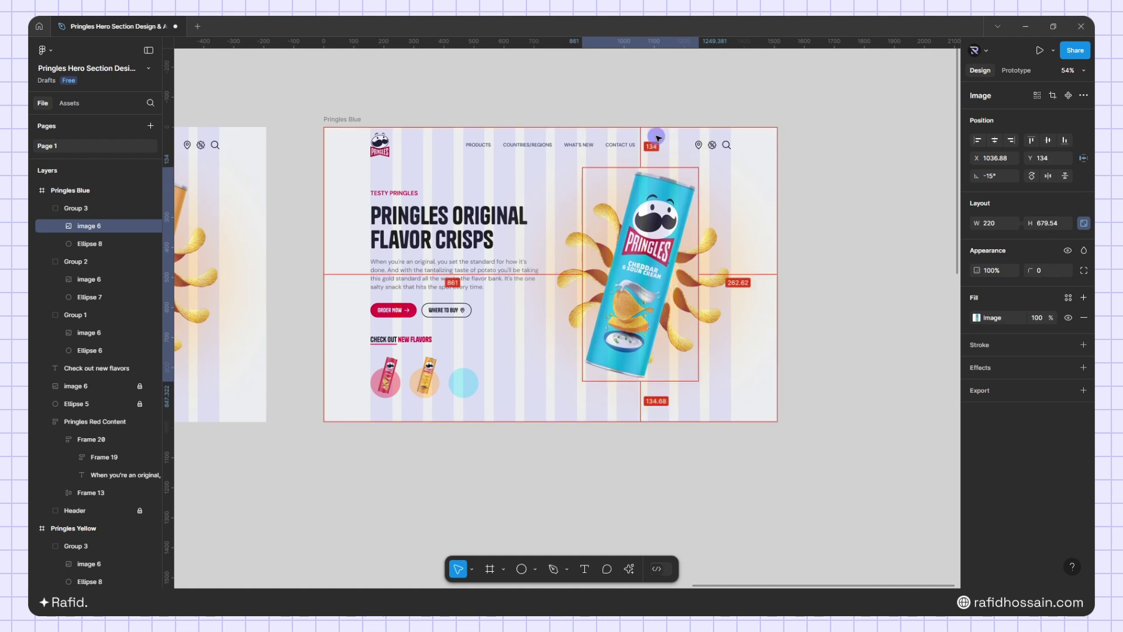
key(Right)
key(Right)
key(Right)
key(Right)
key(Right)
key(Right)
key(Right)
key(Right)
key(Right)
key(Right)
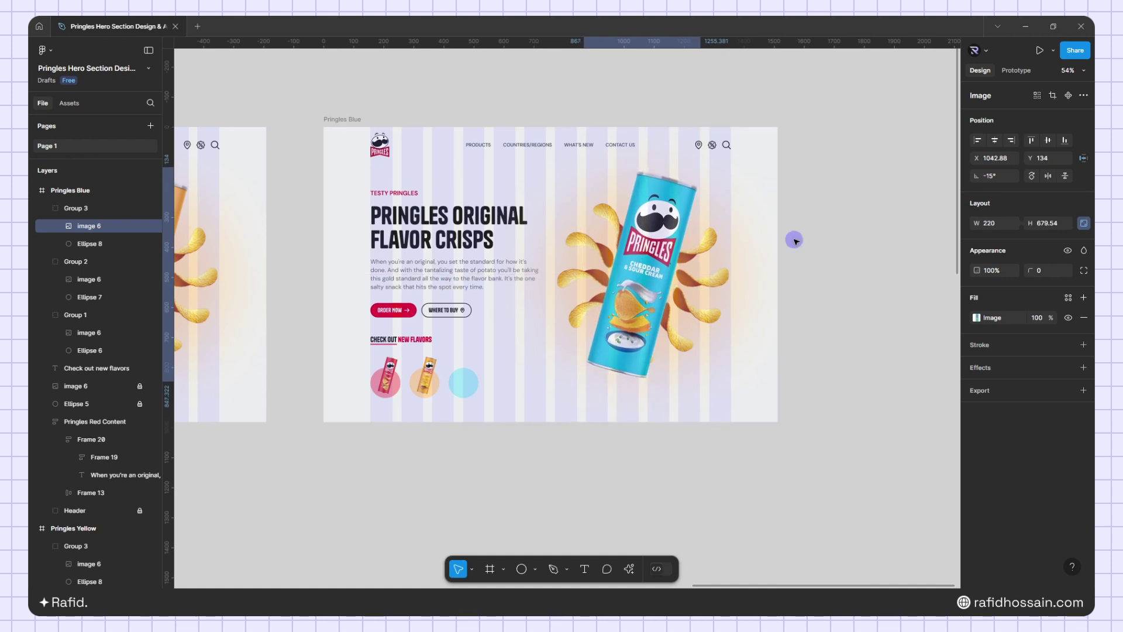
key(Right)
key(Right)
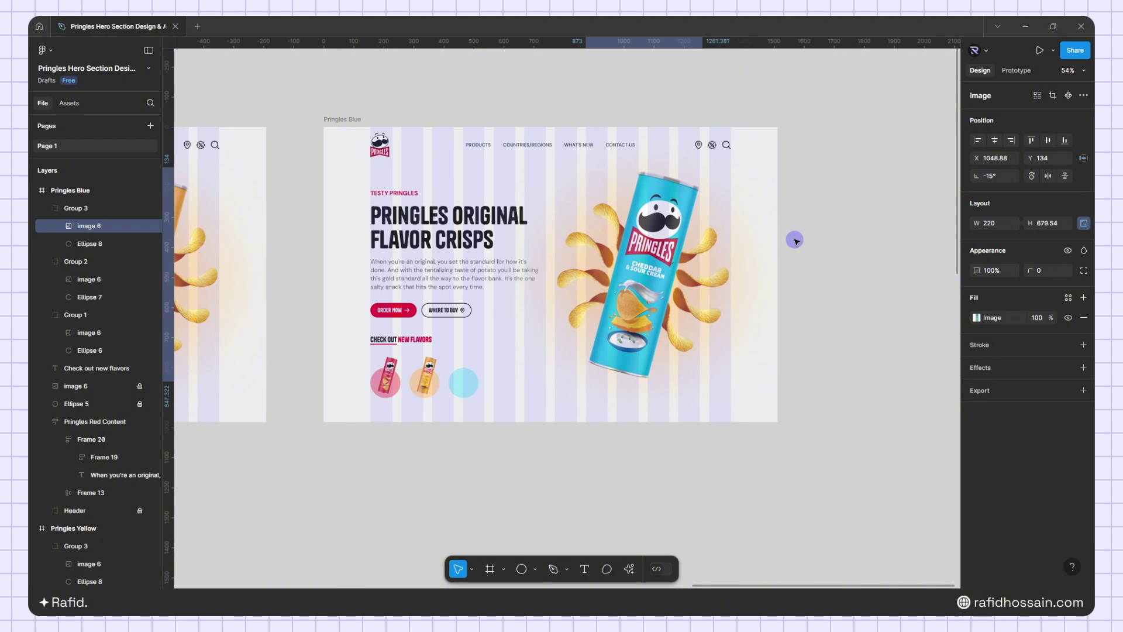
click(760, 251)
Change the fill of the blurred glow ellipse behind the blue can to Pringles Blue Color
scroll(746, 255, down, 2)
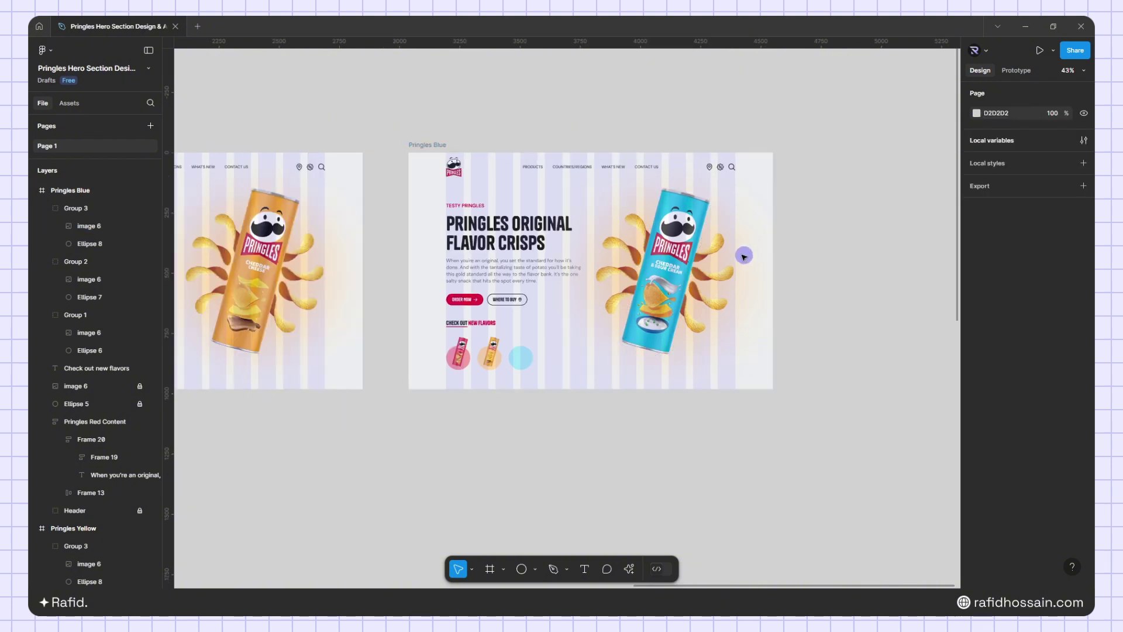
click(438, 144)
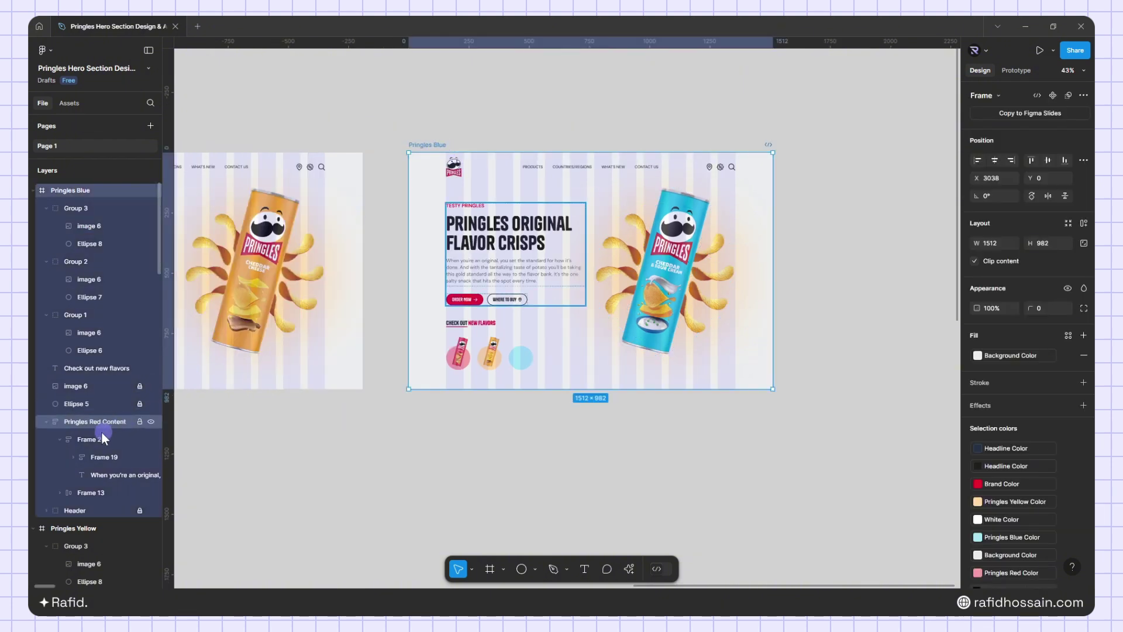
click(92, 404)
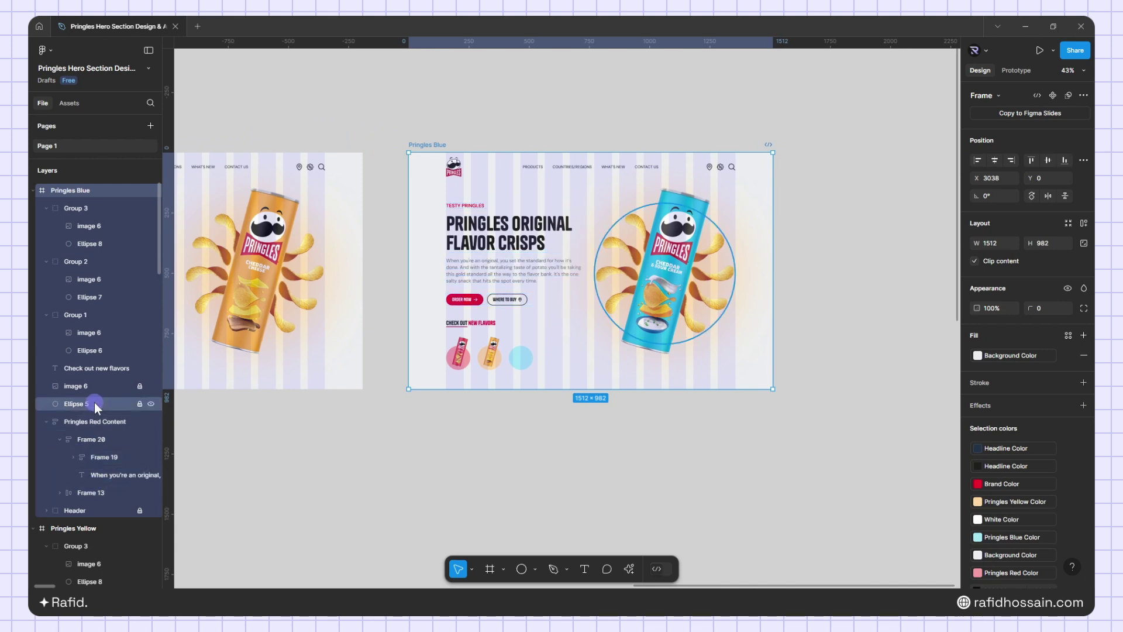
click(974, 321)
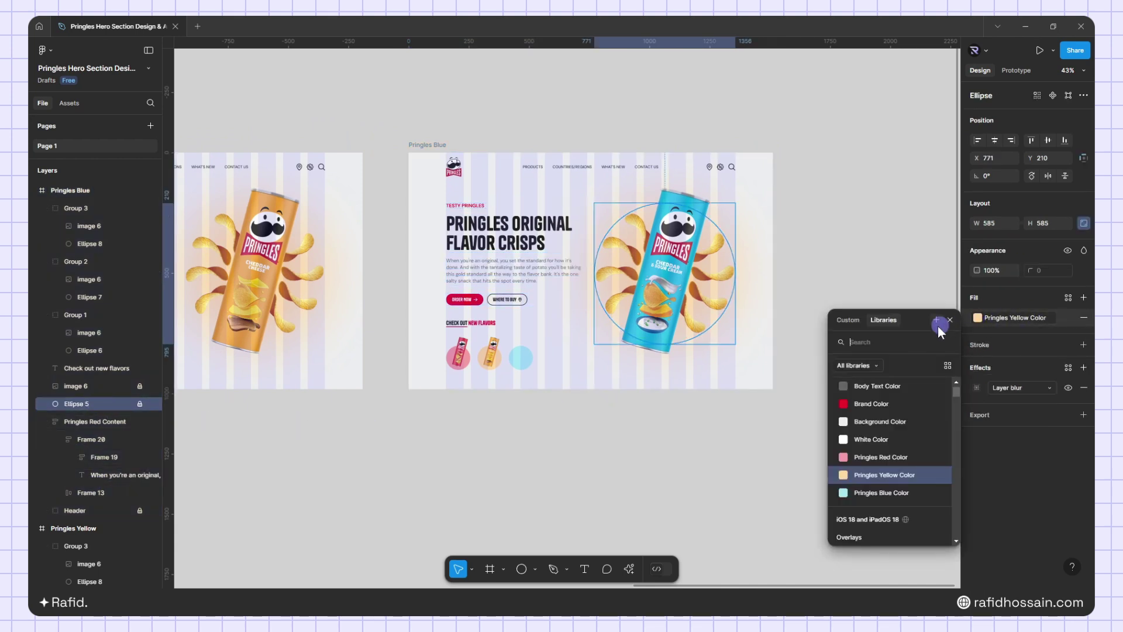
click(864, 493)
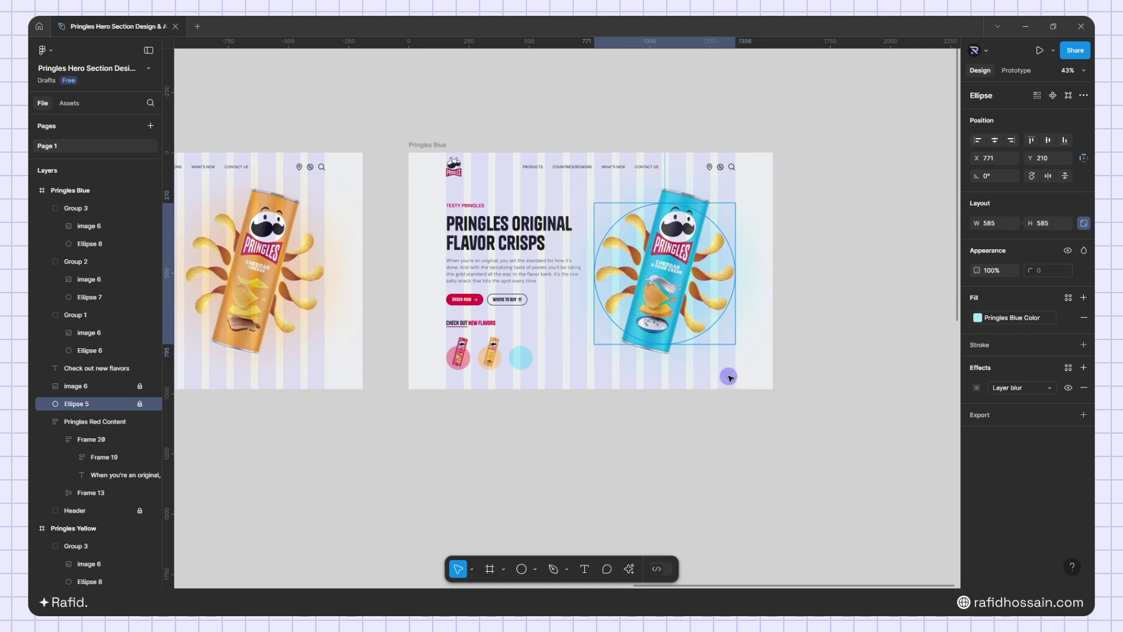
click(730, 378)
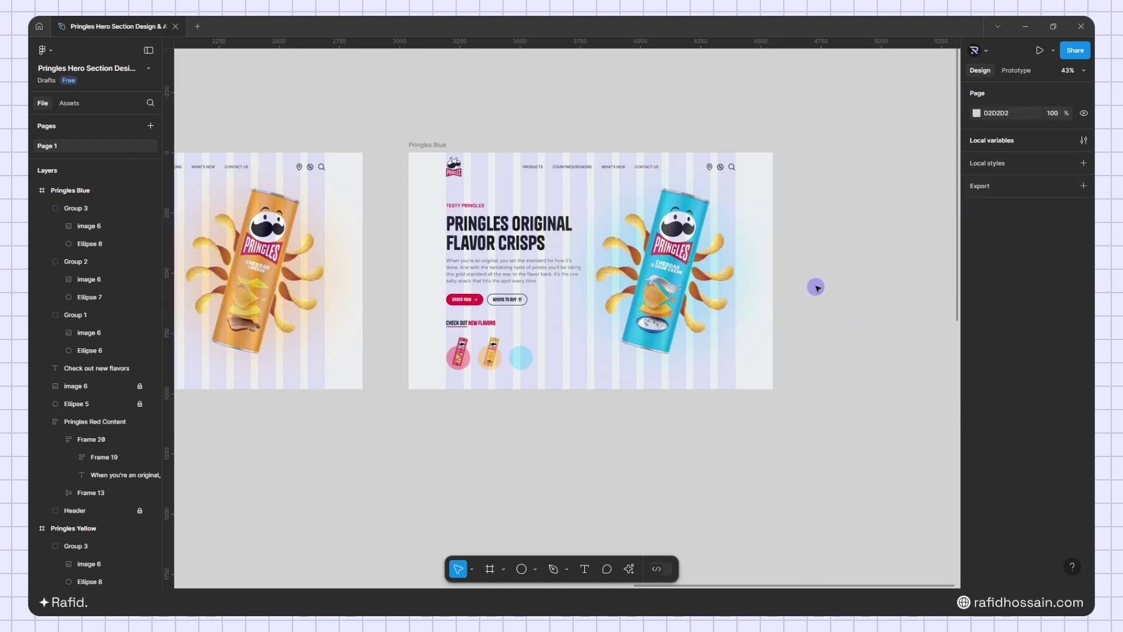
Link the Pringles Red frame's small orange can to Pringles Yellow on click, using Smart animate, Ease in and out, 1500ms
scroll(816, 287, down, 3)
scroll(816, 287, down, 2)
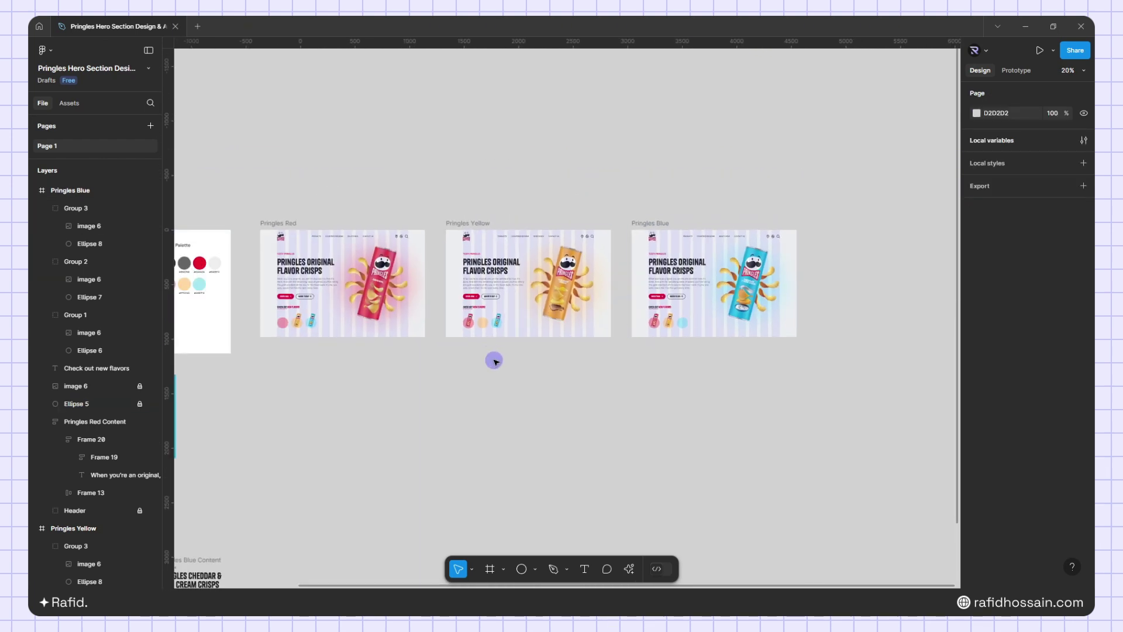
scroll(495, 361, up, 3)
scroll(547, 334, down, 1)
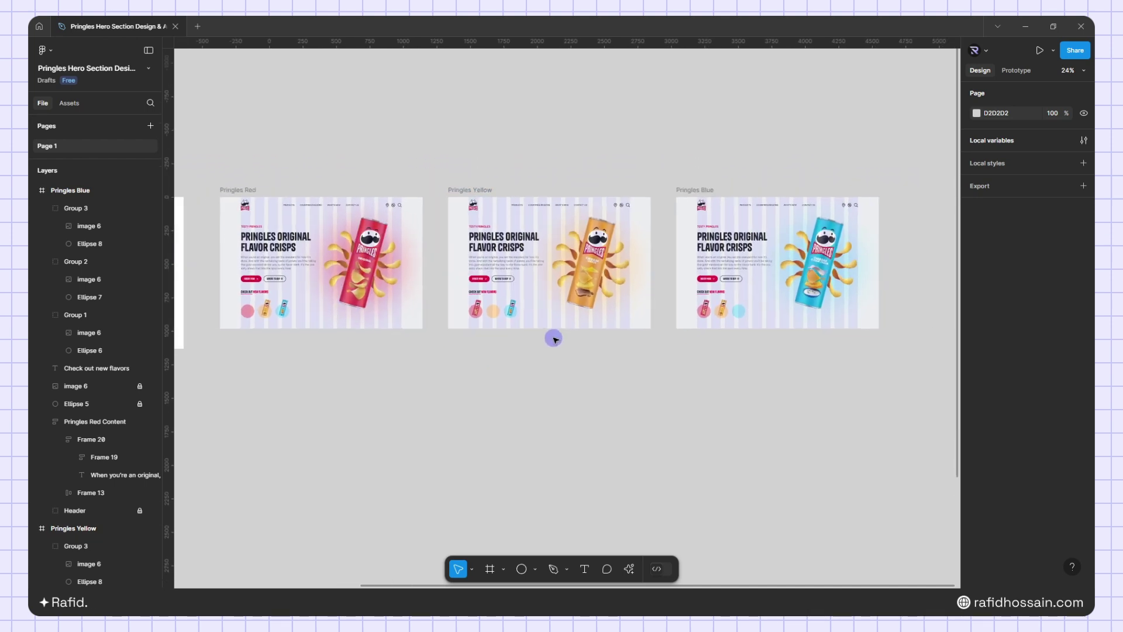
click(258, 188)
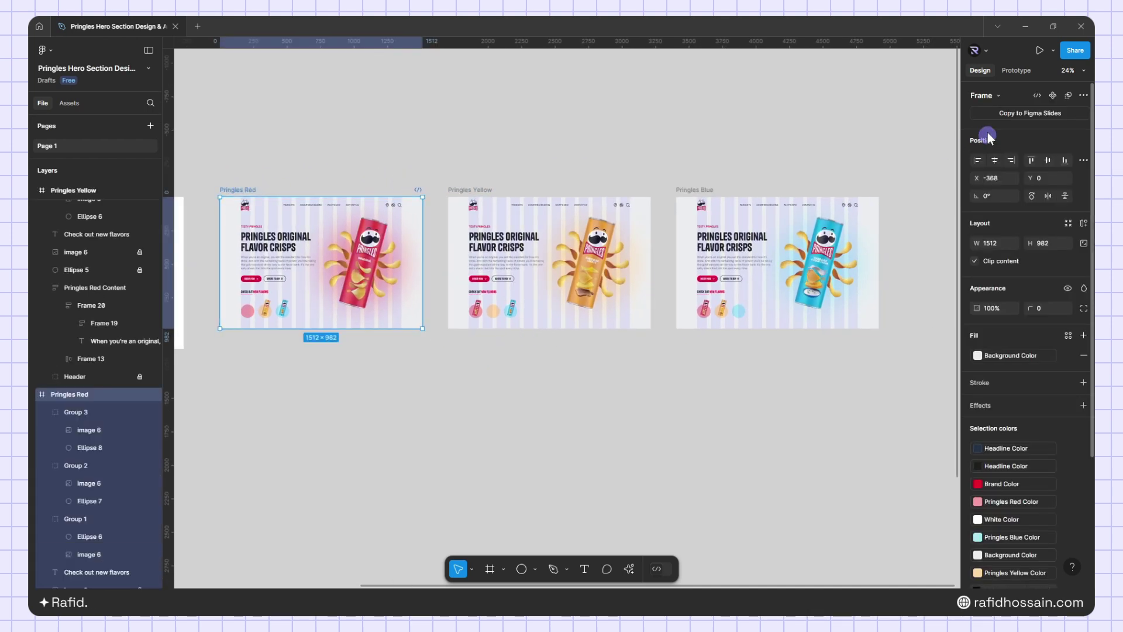
click(1010, 71)
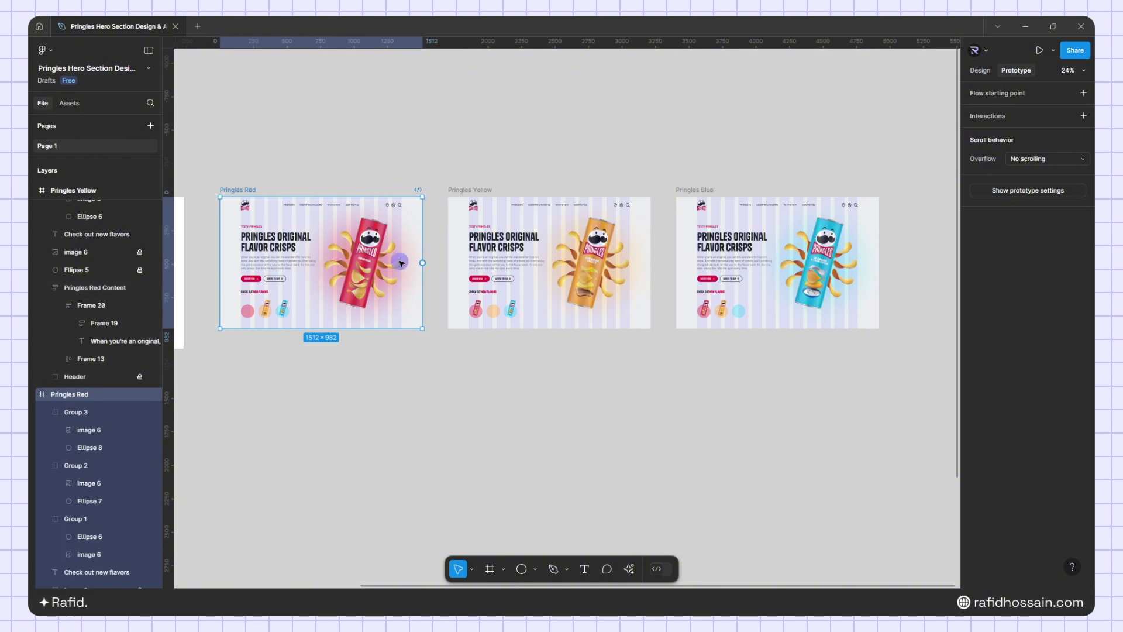
click(271, 313)
drag(275, 312, 448, 269)
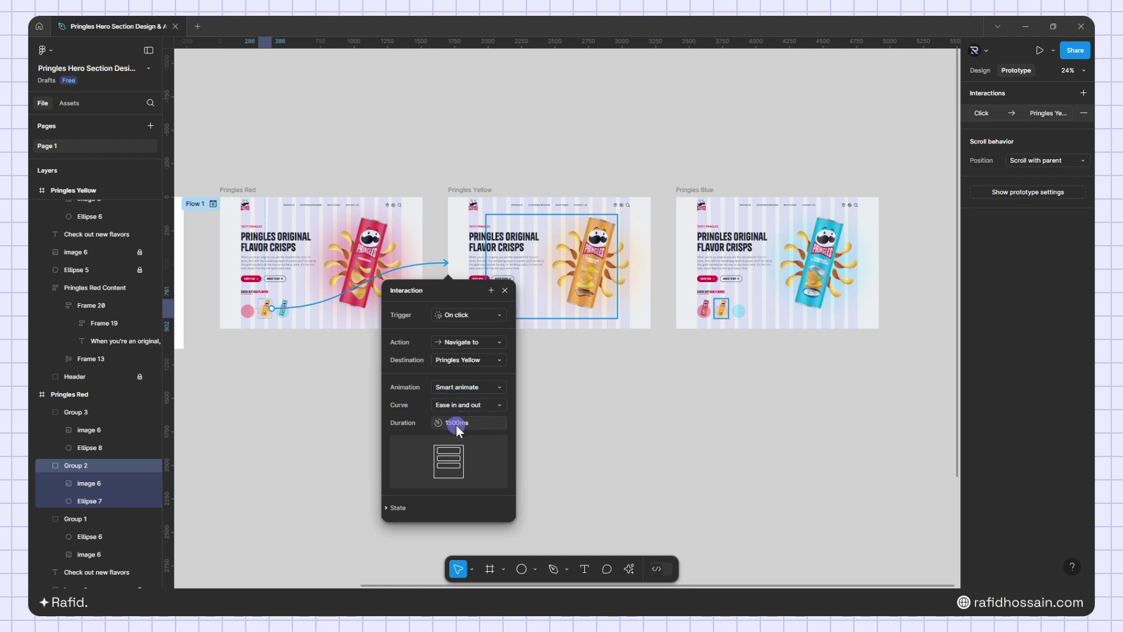
click(504, 291)
Link the Pringles Red frame's small blue can to Pringles Blue on click, using Smart animate, Ease in and out, 1500ms
click(291, 312)
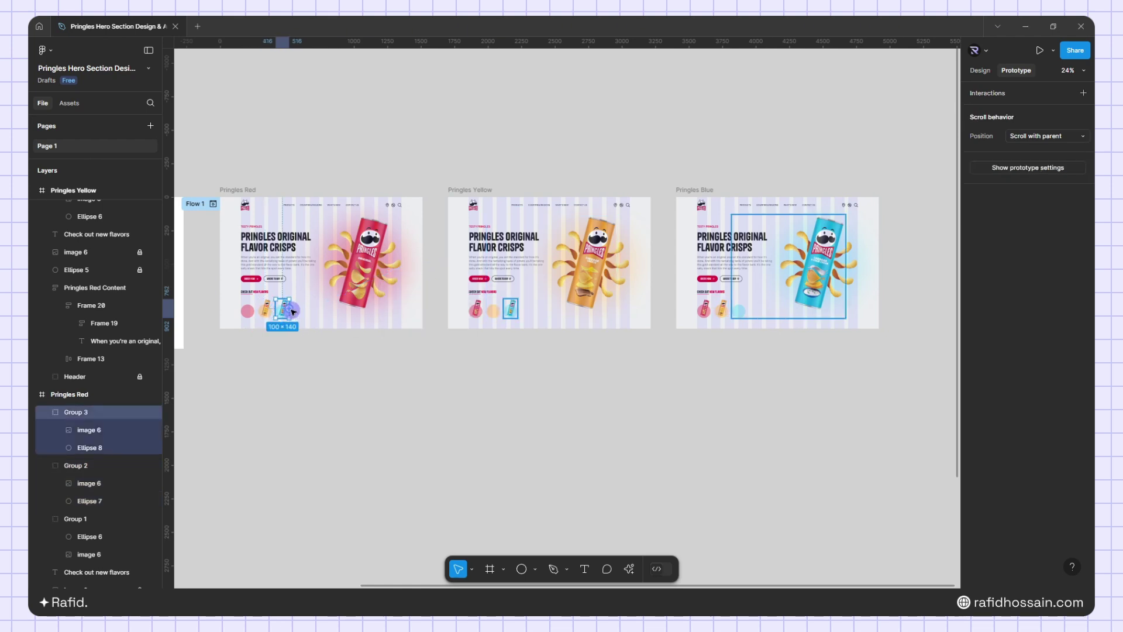
drag(290, 311, 704, 299)
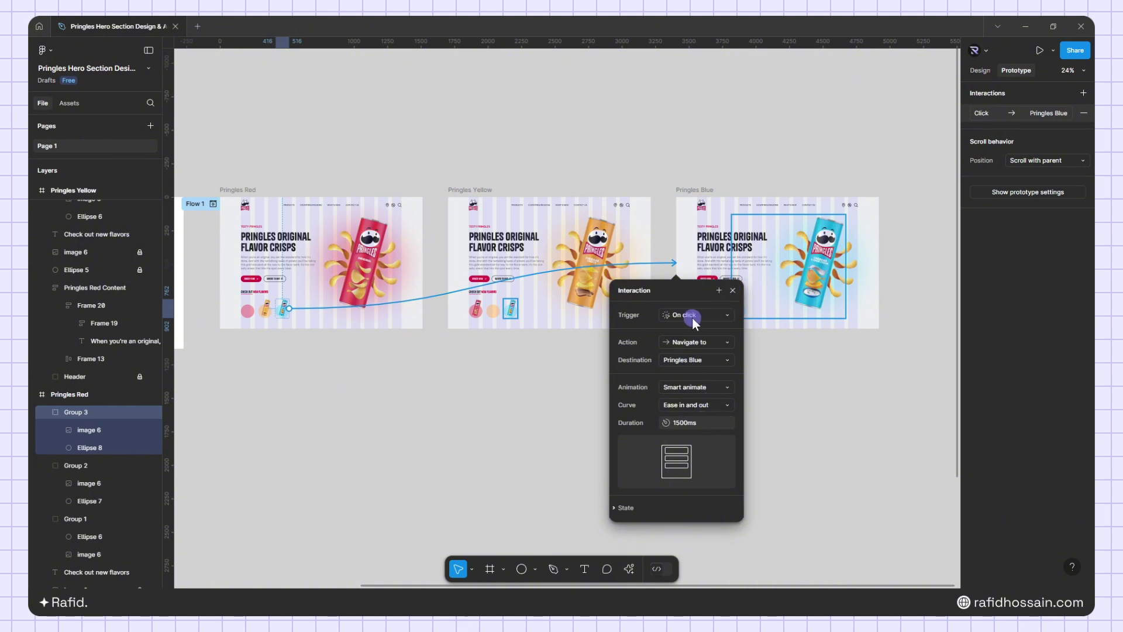
Link Pringles Yellow's small red can to Pringles Red and small blue can to Pringles Blue on click, with Smart animate, Ease in and out, 1500ms
click(732, 291)
click(475, 310)
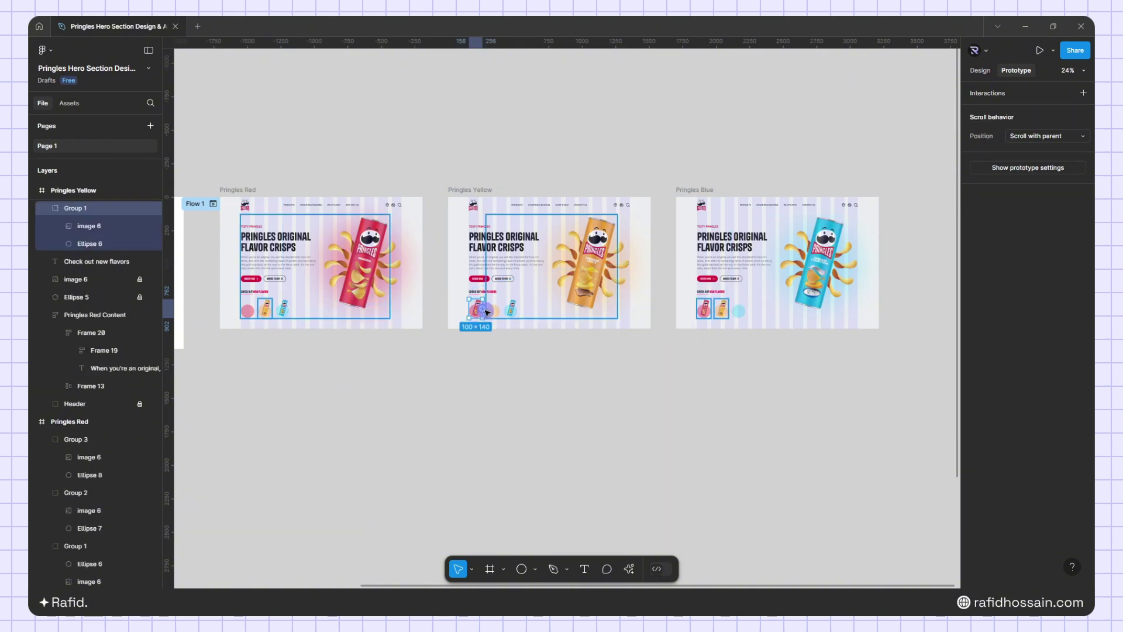
drag(475, 321, 417, 320)
click(479, 290)
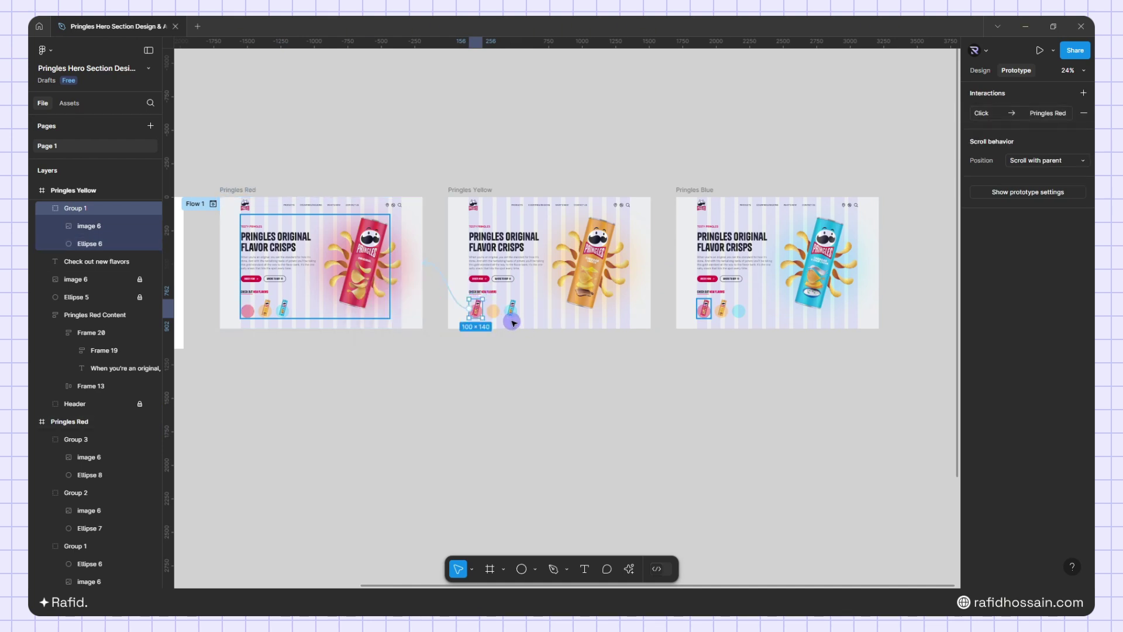
click(514, 310)
drag(519, 309, 707, 310)
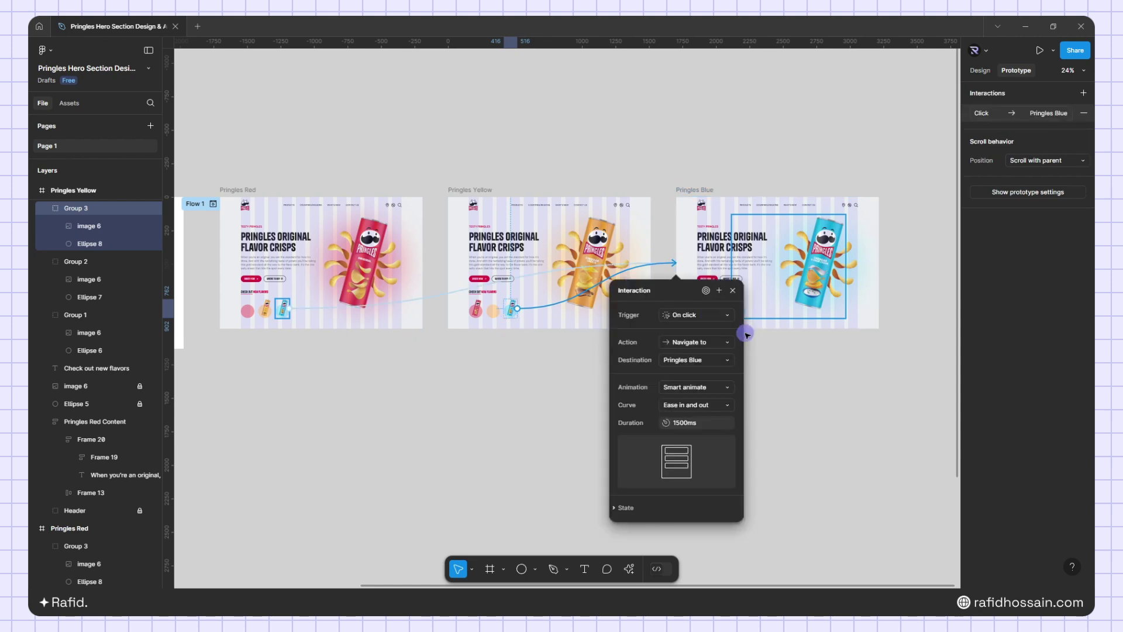
click(732, 293)
Link Pringles Blue's small red can to Pringles Red and small orange can to Pringles Yellow on click, with Smart animate, Ease in and out, 1500ms
click(706, 314)
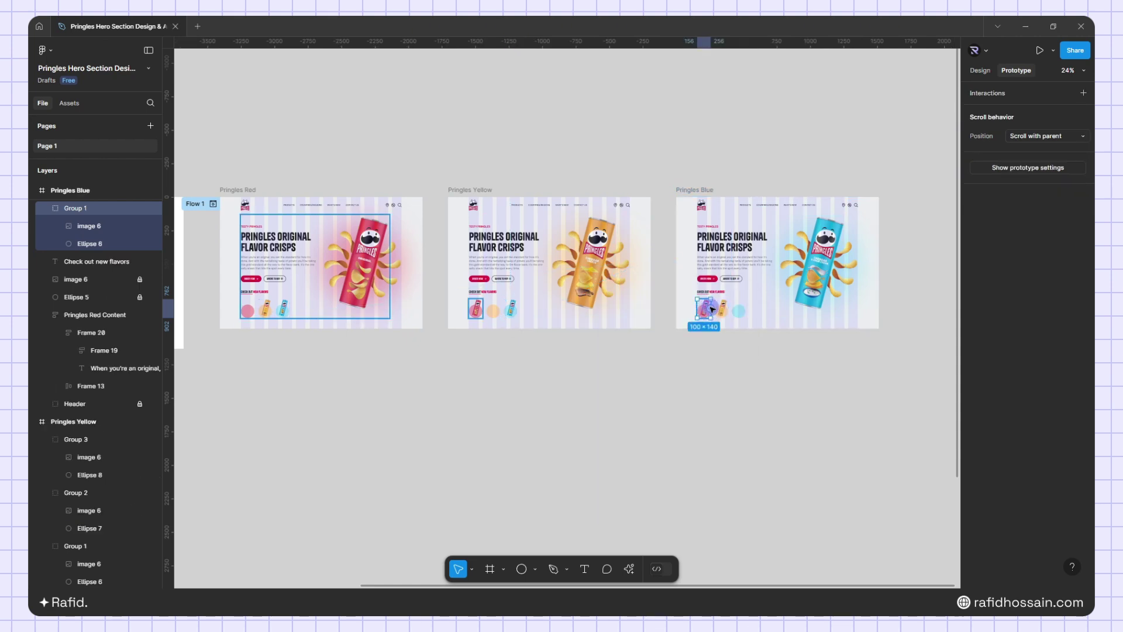
drag(711, 309, 416, 287)
click(479, 291)
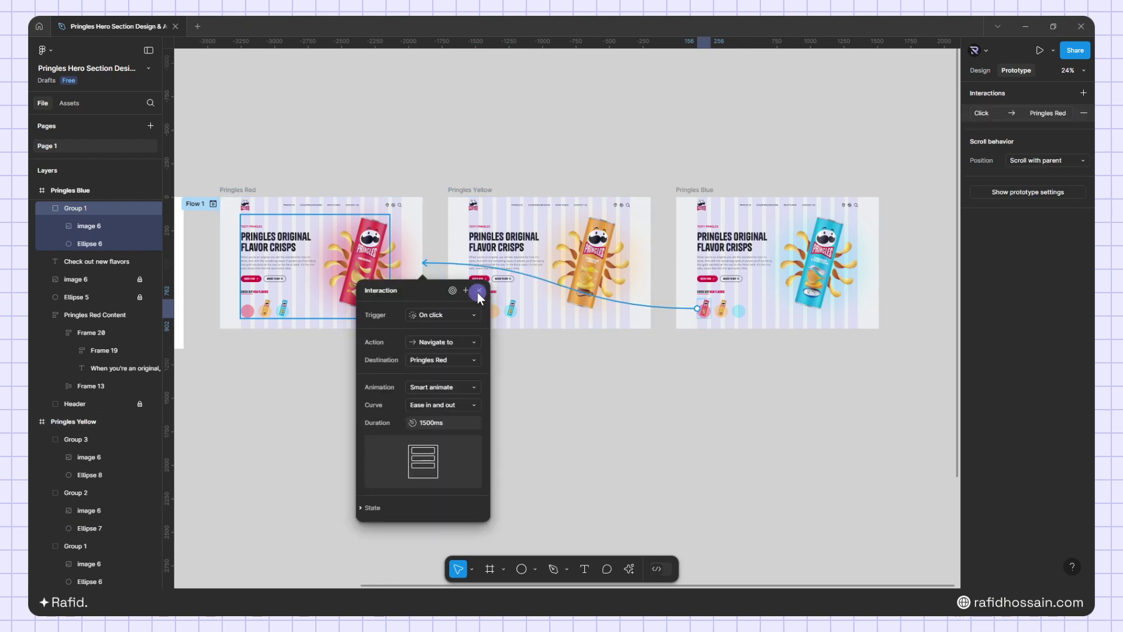
click(723, 308)
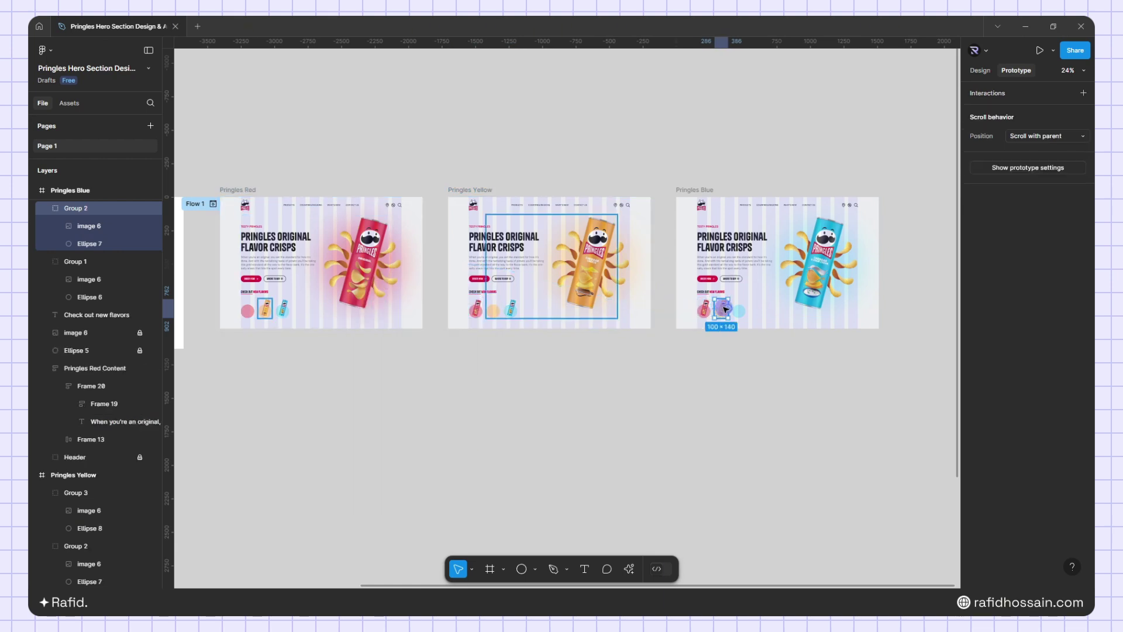
drag(728, 310, 618, 323)
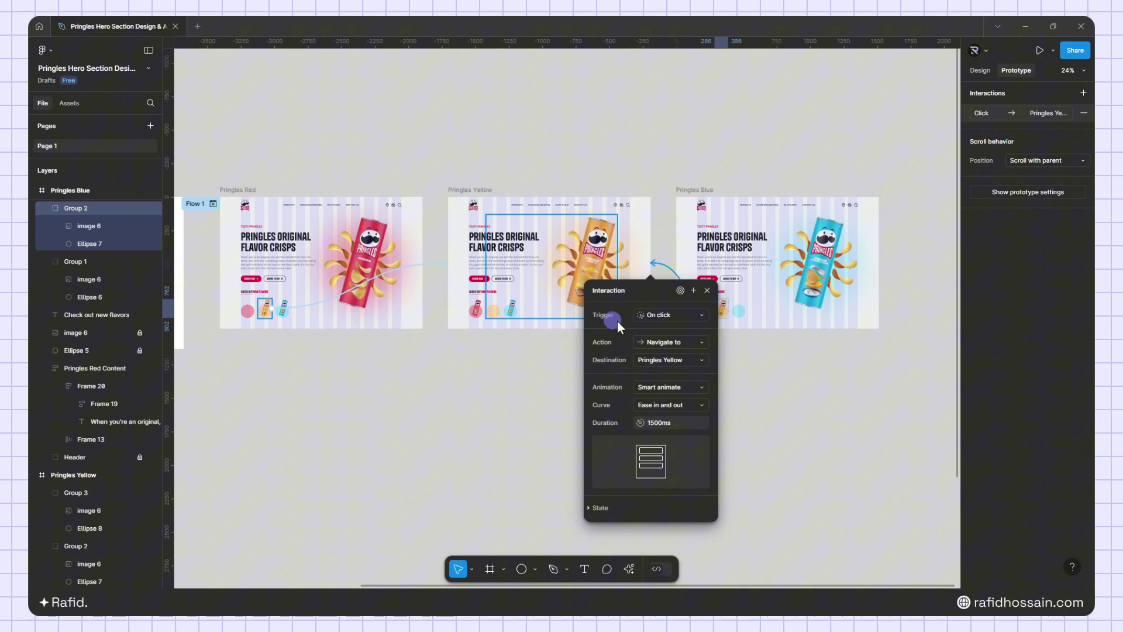
click(709, 290)
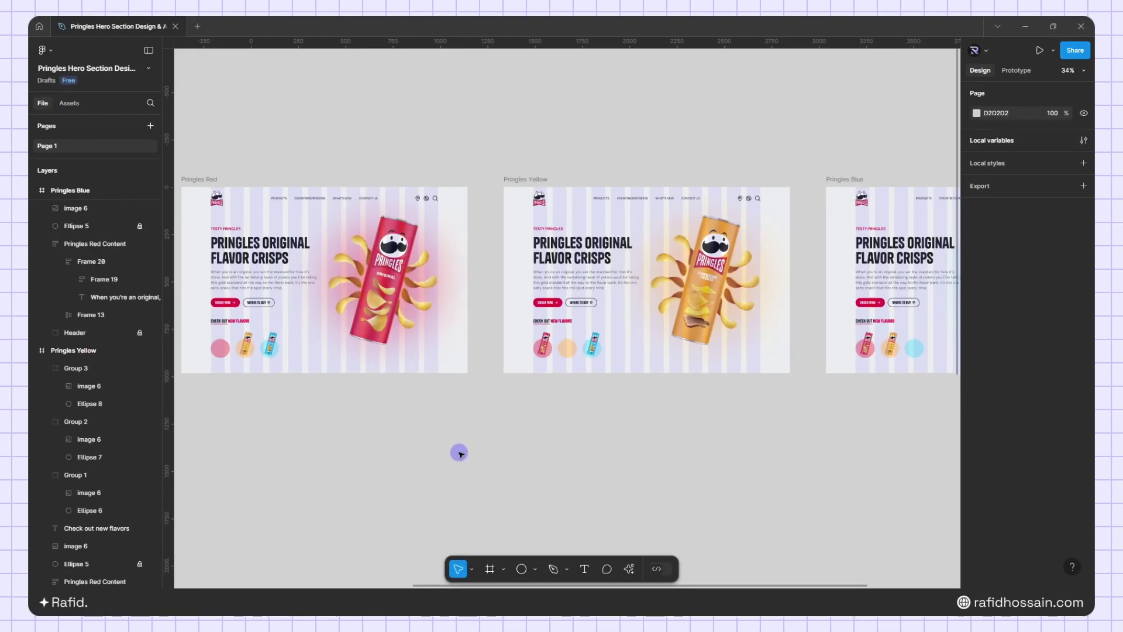
Set the rotation of the chips image behind the large orange can in the Pringles Yellow frame to -90°
scroll(500, 446, down, 2)
scroll(502, 442, up, 1)
scroll(535, 424, down, 1)
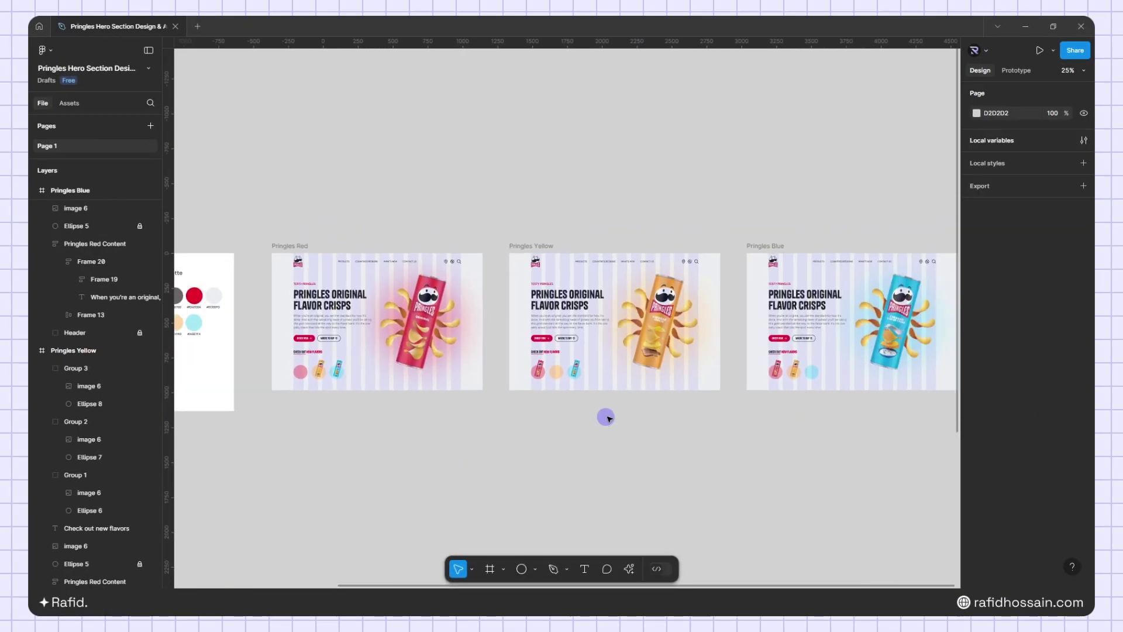
scroll(723, 404, up, 2)
scroll(725, 404, up, 5)
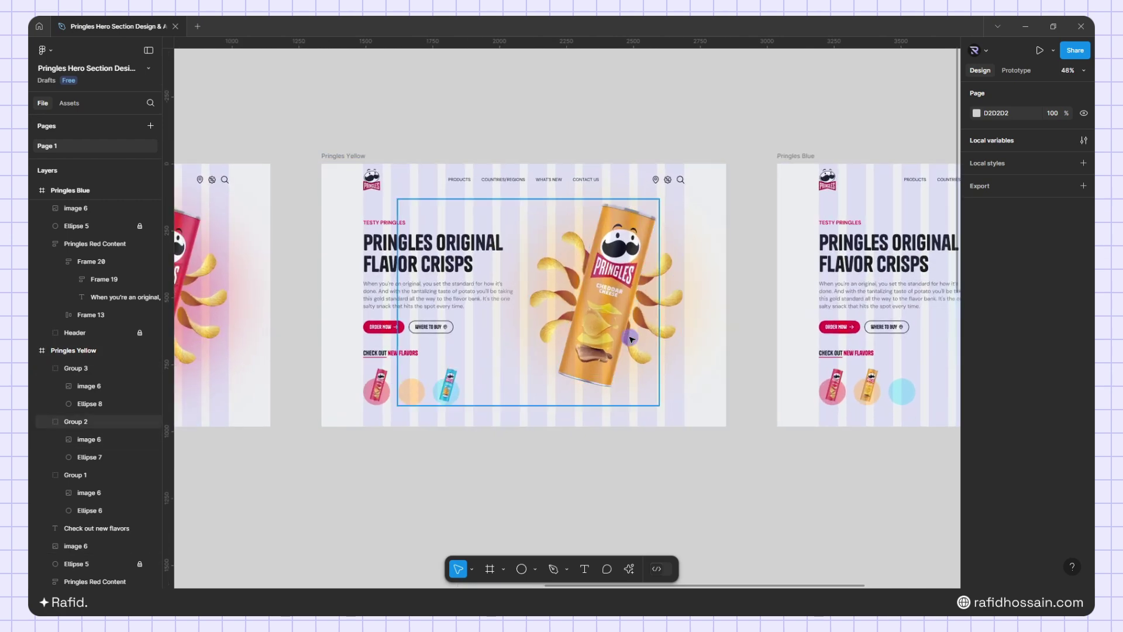
scroll(667, 298, up, 1)
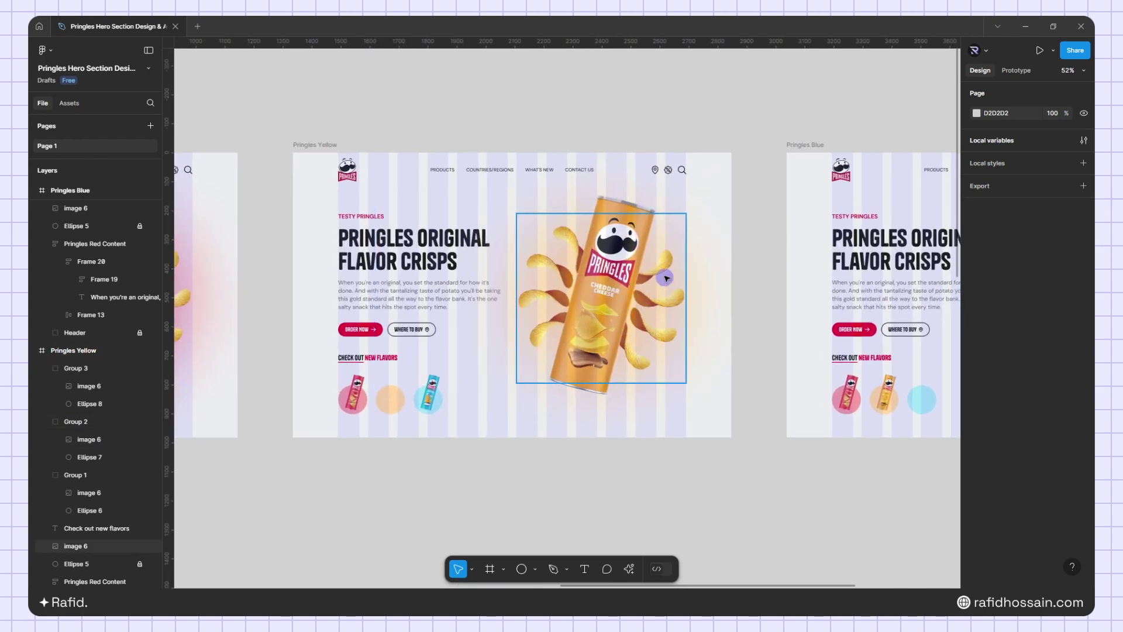
click(664, 294)
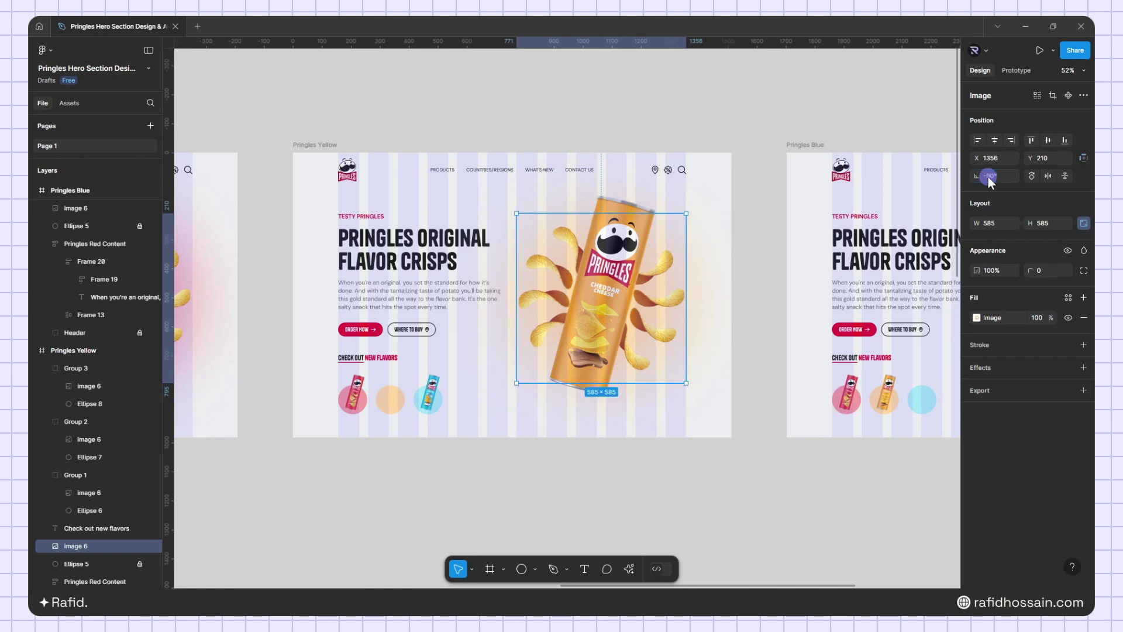
click(509, 112)
Select the chips image behind the large blue can in the Pringles Blue frame and open its rotation value
scroll(428, 136, down, 3)
scroll(454, 130, down, 2)
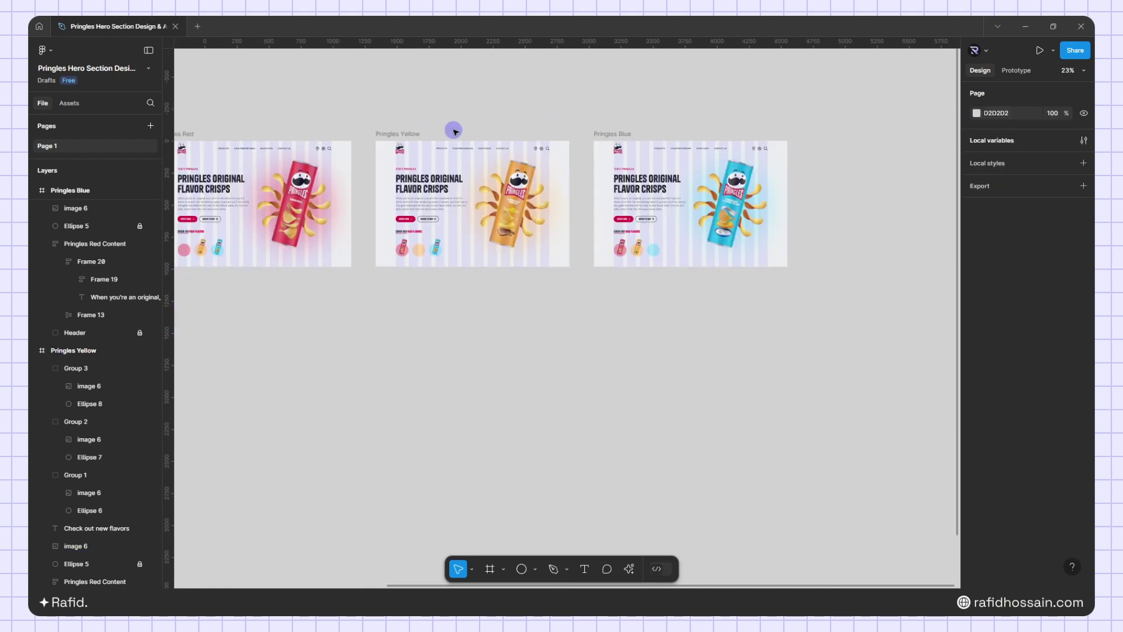
click(778, 150)
scroll(784, 149, up, 5)
click(389, 111)
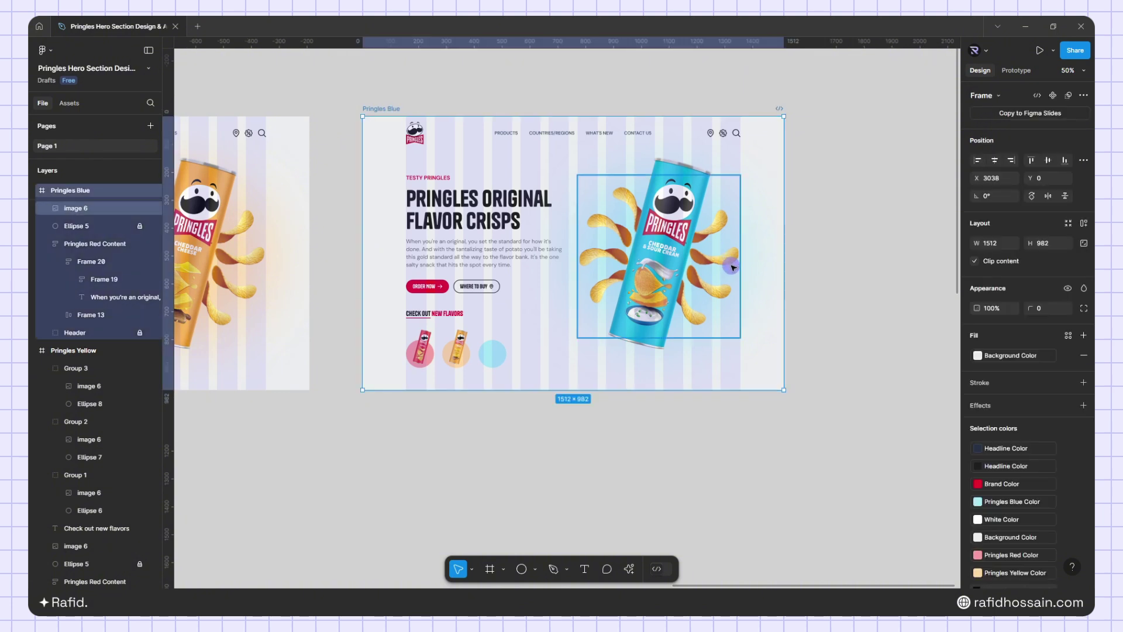
click(728, 266)
click(987, 177)
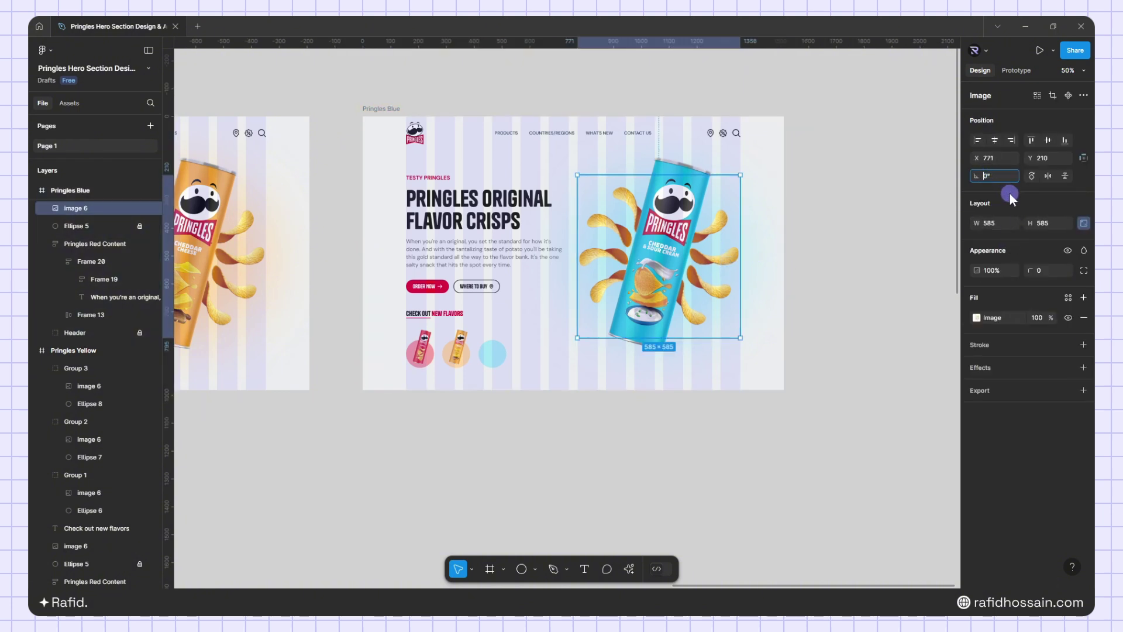
key(Escape)
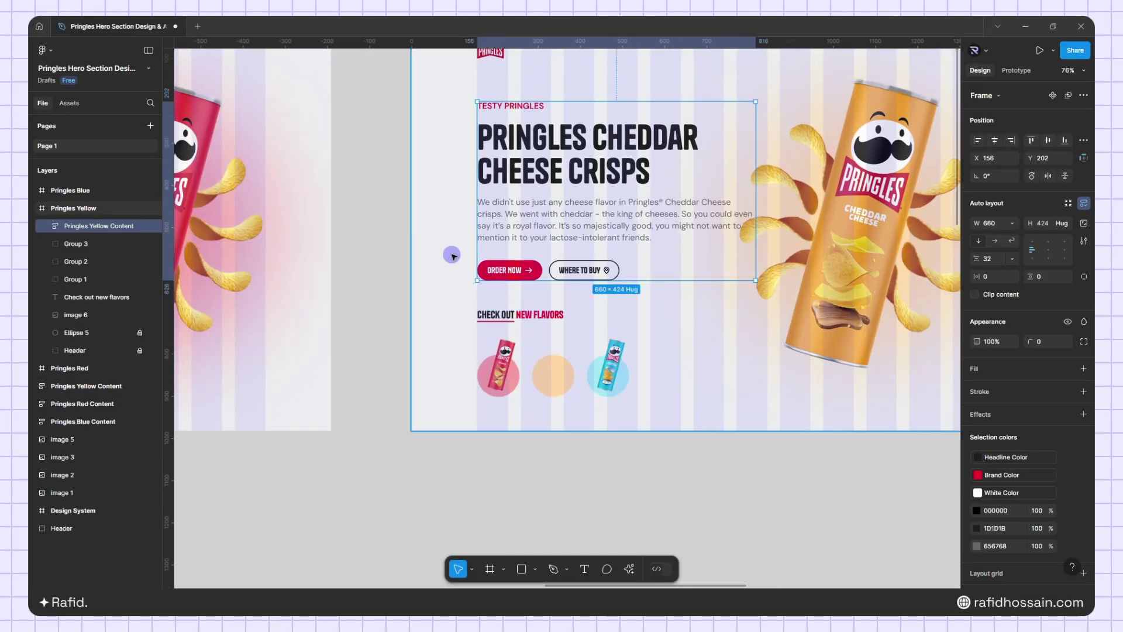
Narrow the description paragraph of the cheddar cheese content in the Pringles Yellow frame to a width of 605
scroll(451, 256, down, 3)
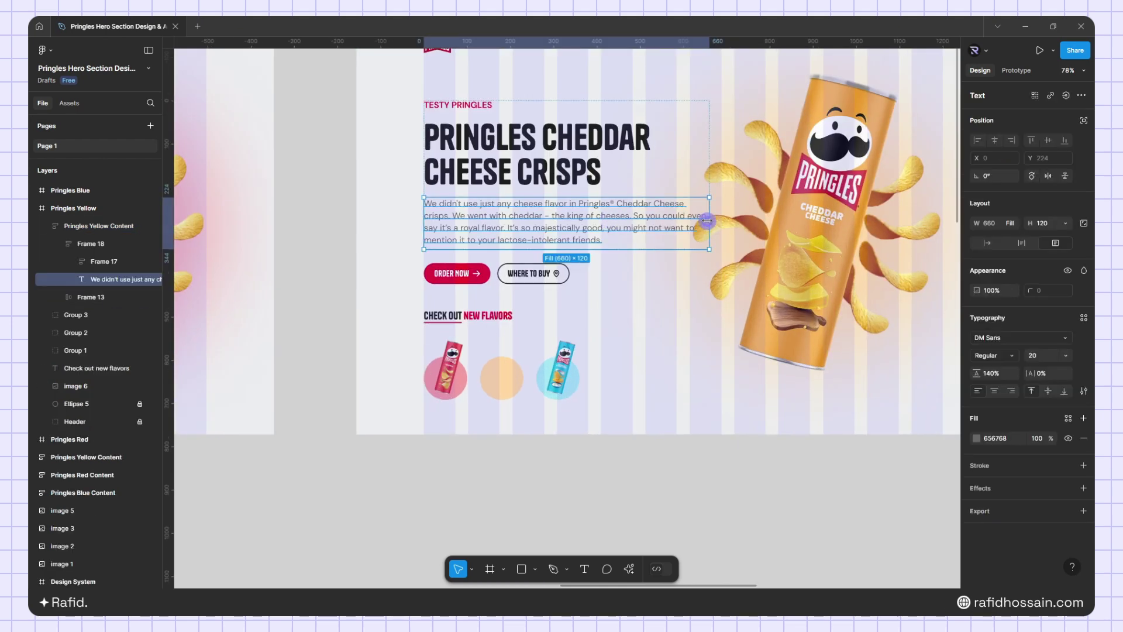
drag(677, 218, 686, 223)
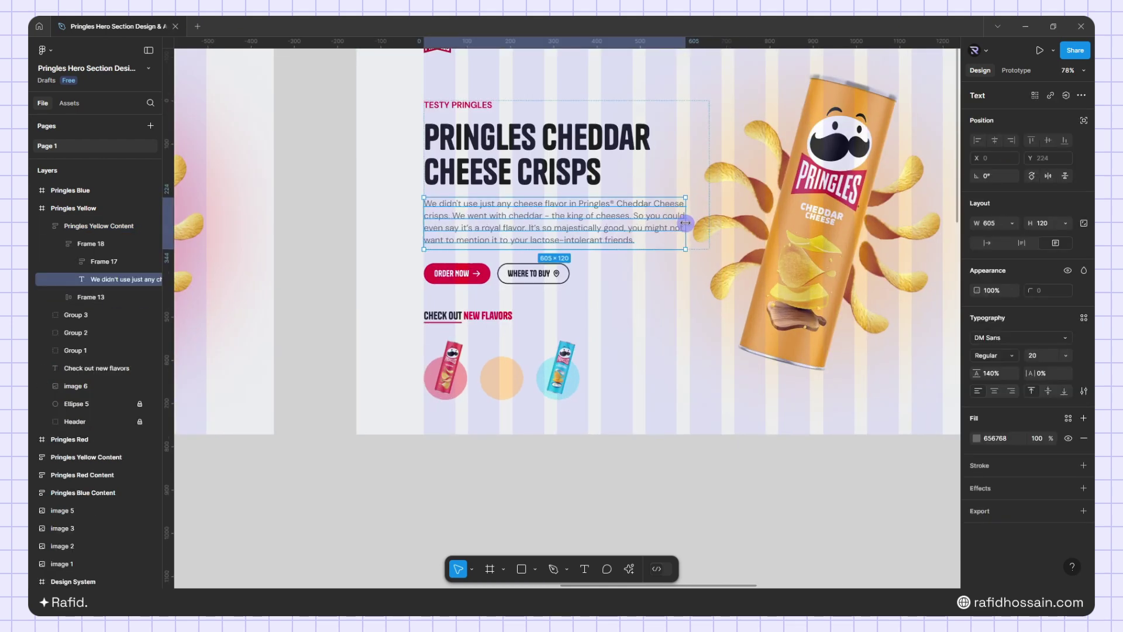
click(685, 123)
click(613, 275)
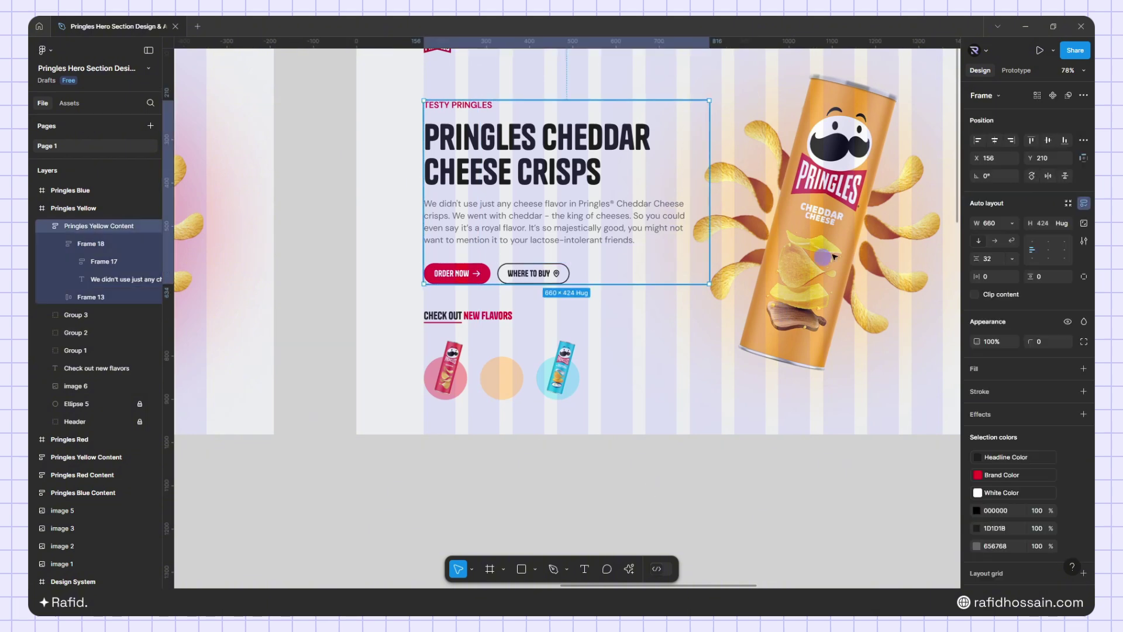
click(538, 438)
Delete the original flavor heading, description and buttons content block from the Pringles Blue frame
scroll(538, 439, down, 4)
scroll(571, 359, down, 8)
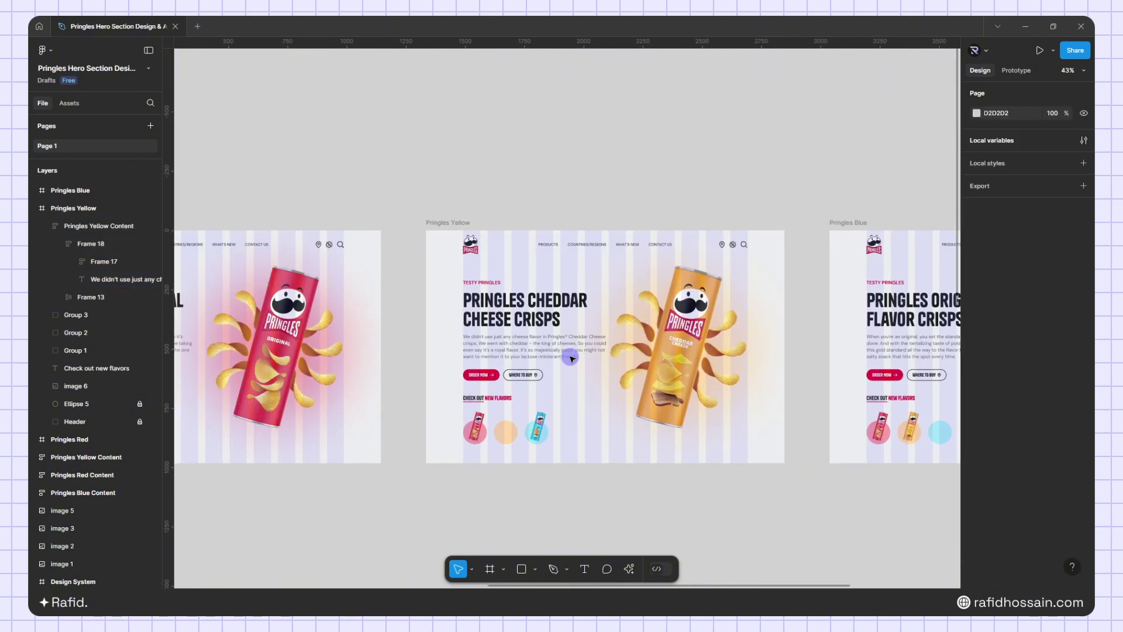
alt+drag(426, 463, 669, 416)
scroll(790, 380, up, 3)
scroll(790, 380, up, 2)
click(669, 208)
key(Delete)
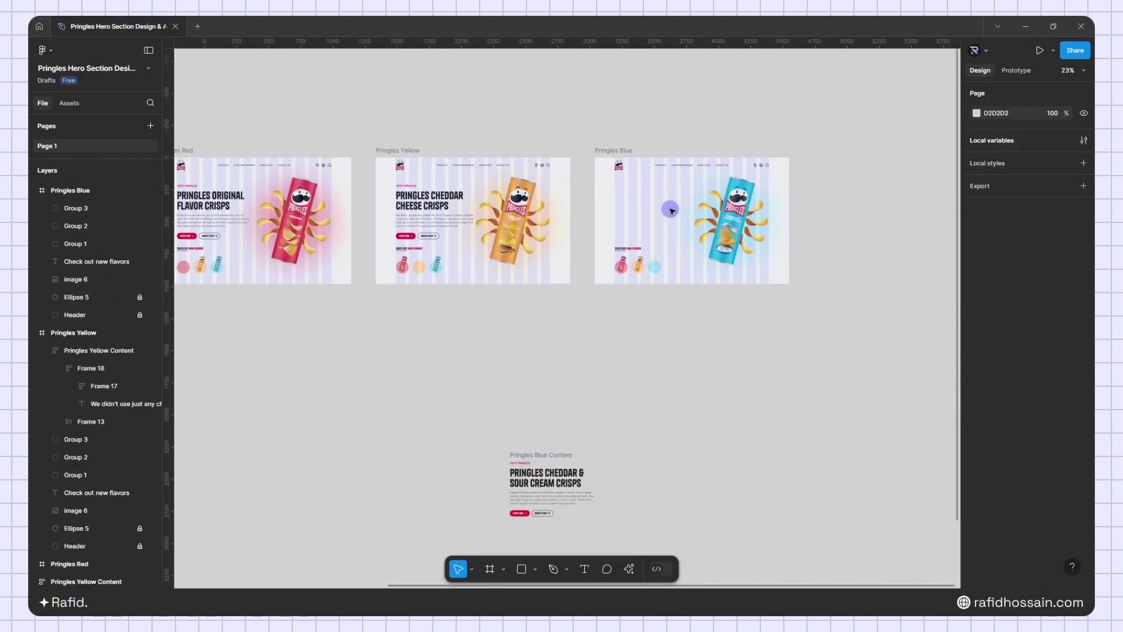
Move the Pringles Blue Content block into the Pringles Blue frame and nudge it down to X 156, Y 195
drag(559, 475, 664, 193)
scroll(663, 193, up, 6)
key(Down)
key(Down)
key(Down)
key(Down)
key(Down)
key(Down)
key(Down)
key(Down)
key(Down)
key(Down)
key(Down)
key(Down)
key(Down)
key(Down)
key(Down)
key(Down)
key(Down)
key(Down)
key(Down)
key(Down)
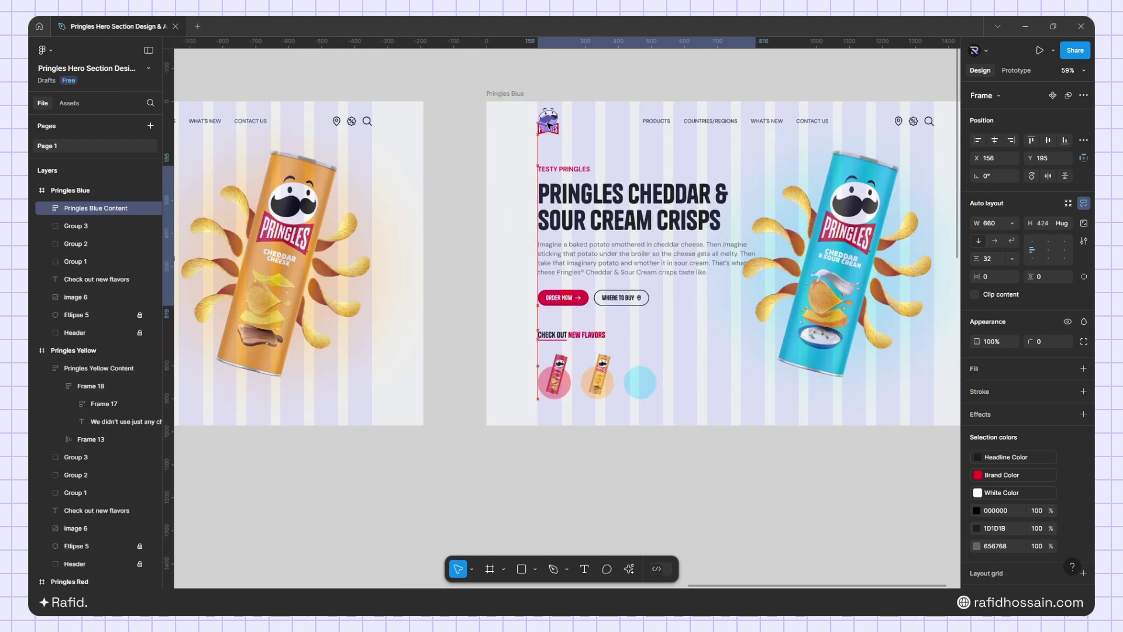
Narrow the description paragraph of the cheddar and sour cream content in the Pringles Blue frame slightly
click(632, 451)
ctrl+click(725, 261)
drag(756, 261, 752, 261)
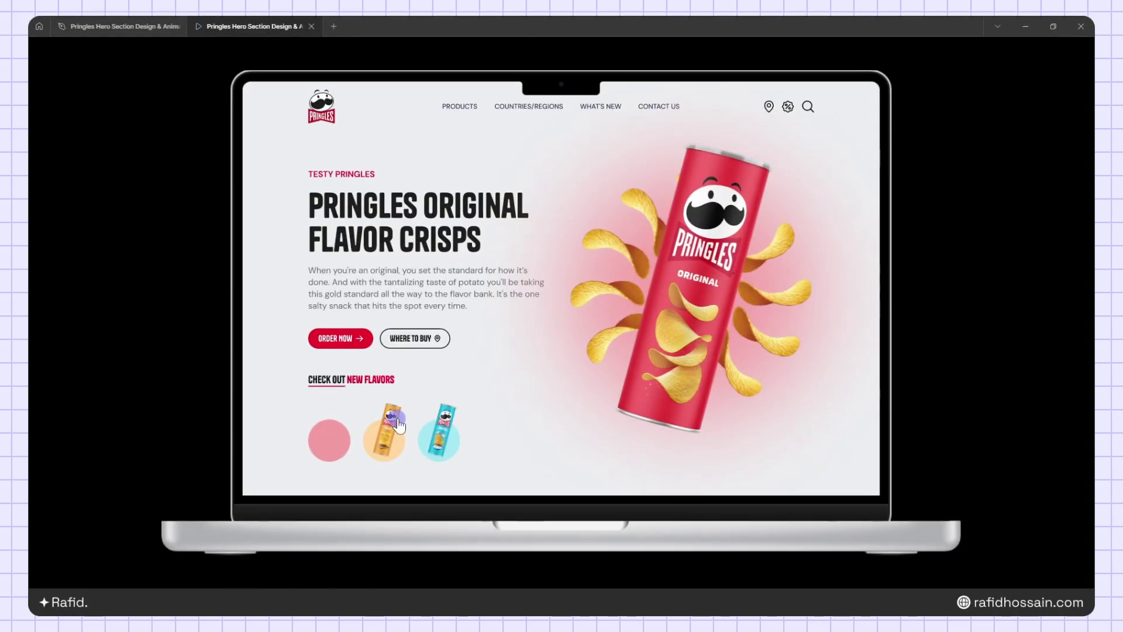
Test the flavor switching in the prototype preview by choosing the small orange can, followed by the small blue can
click(383, 436)
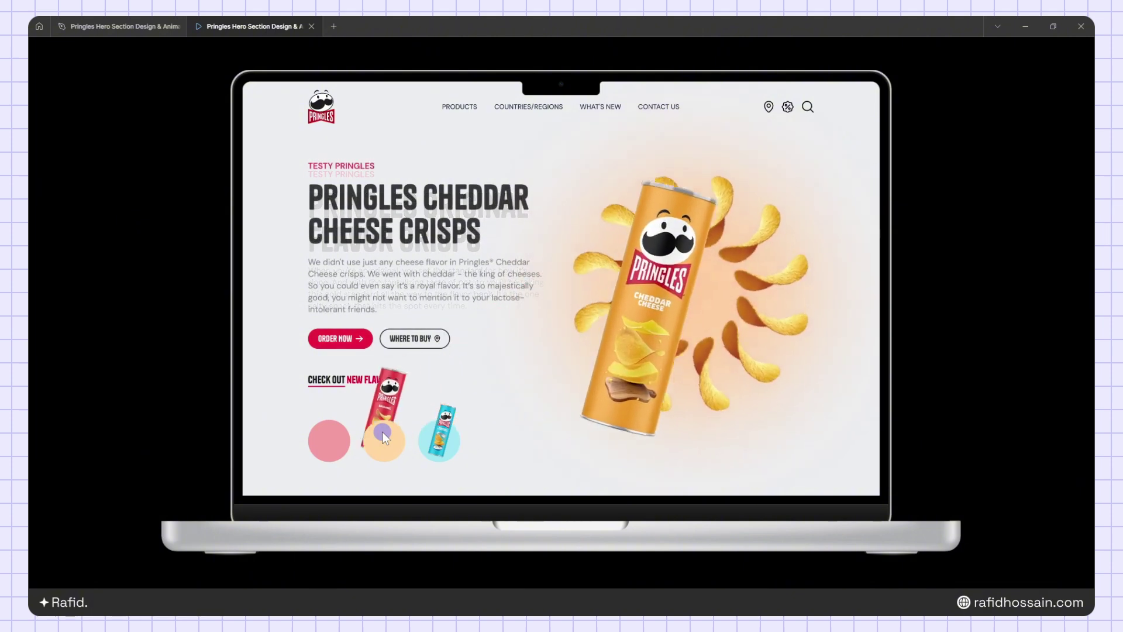
click(442, 425)
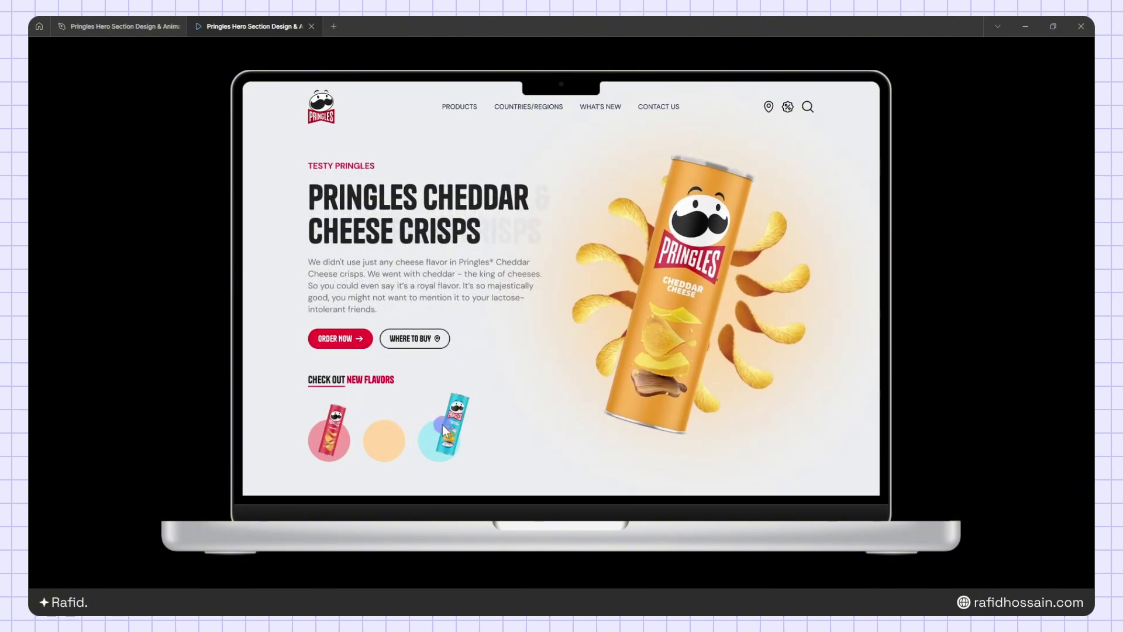